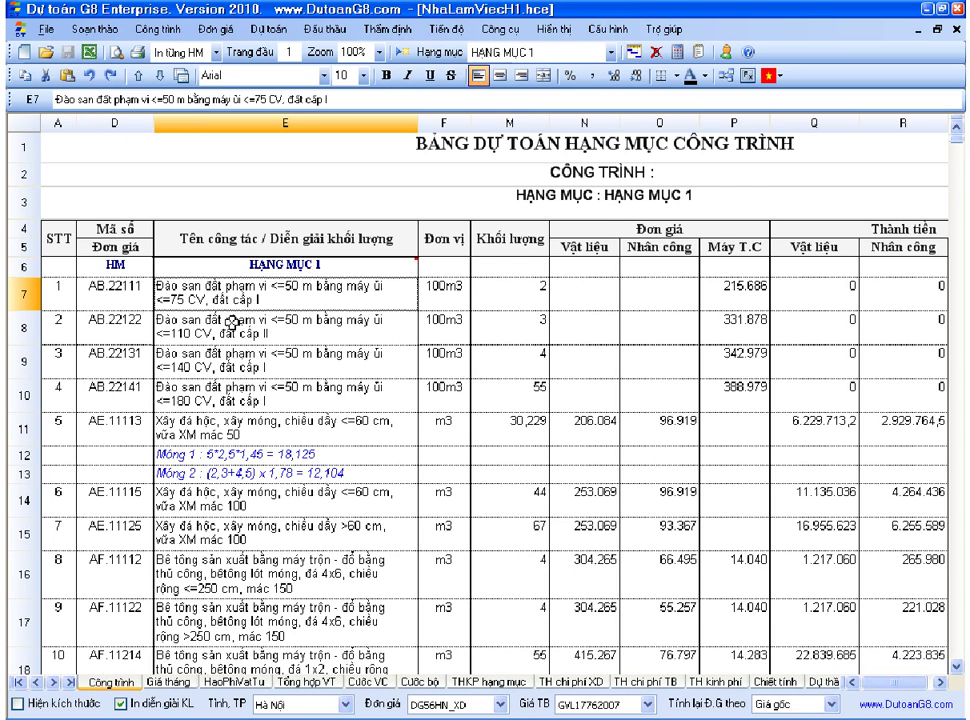
Review the work items in the Công trình estimate sheet, from the AB.22111 earthwork down to the AF concrete items.
{"action": "key", "text": "Down"}
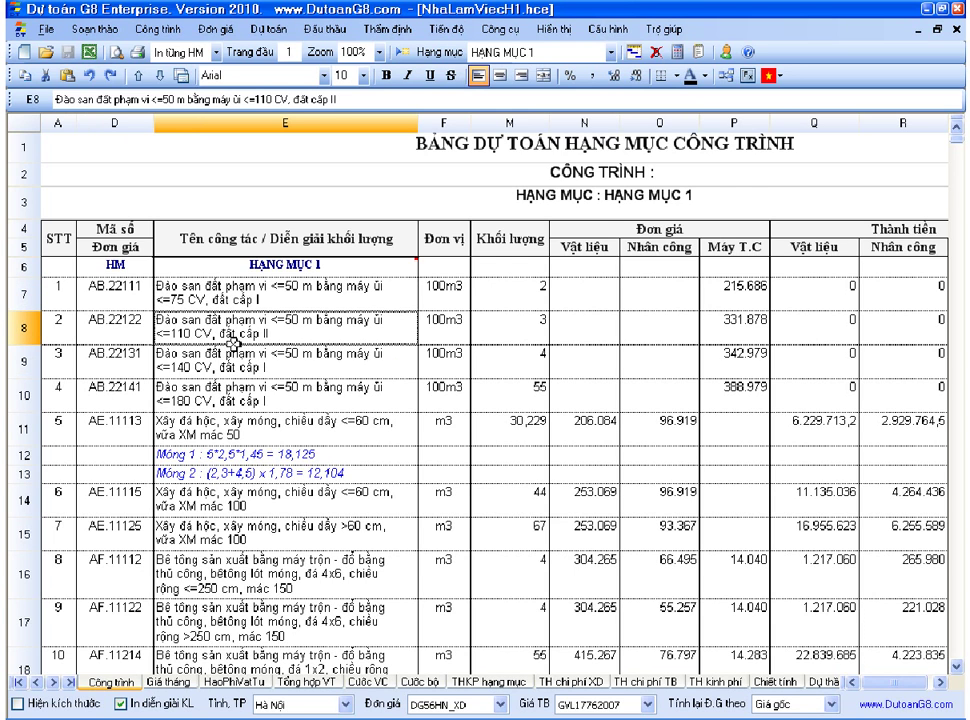
{"action": "left_click", "coordinate": [166, 292]}
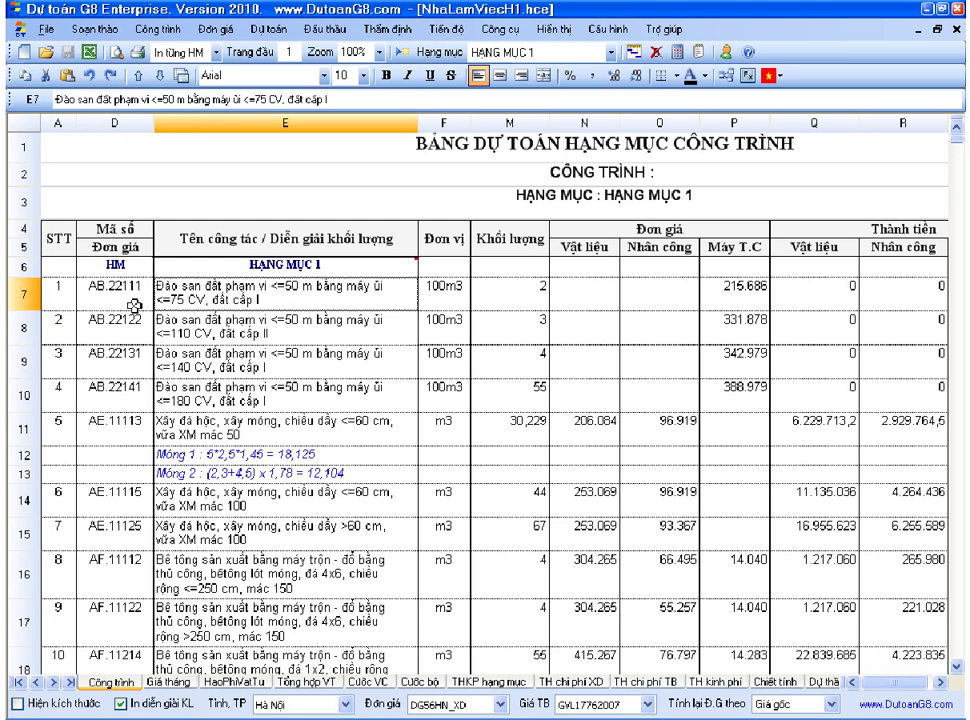
{"action": "left_click", "coordinate": [190, 337]}
{"action": "left_click", "coordinate": [196, 402]}
{"action": "scroll", "coordinate": [196, 402], "scroll_direction": "down", "scroll_amount": 2}
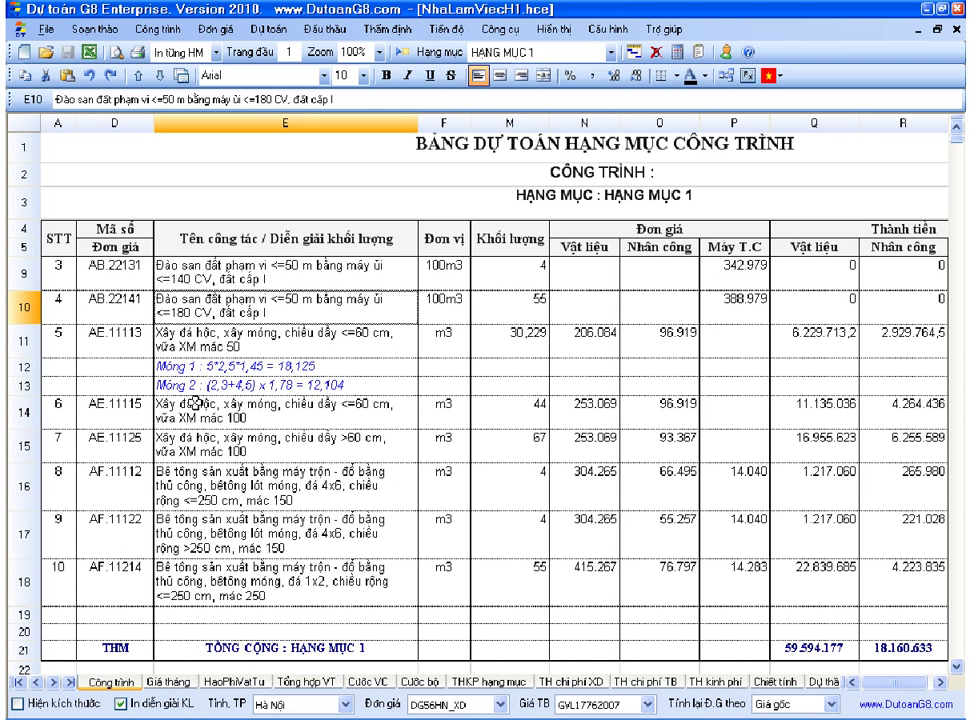
{"action": "left_click", "coordinate": [225, 497]}
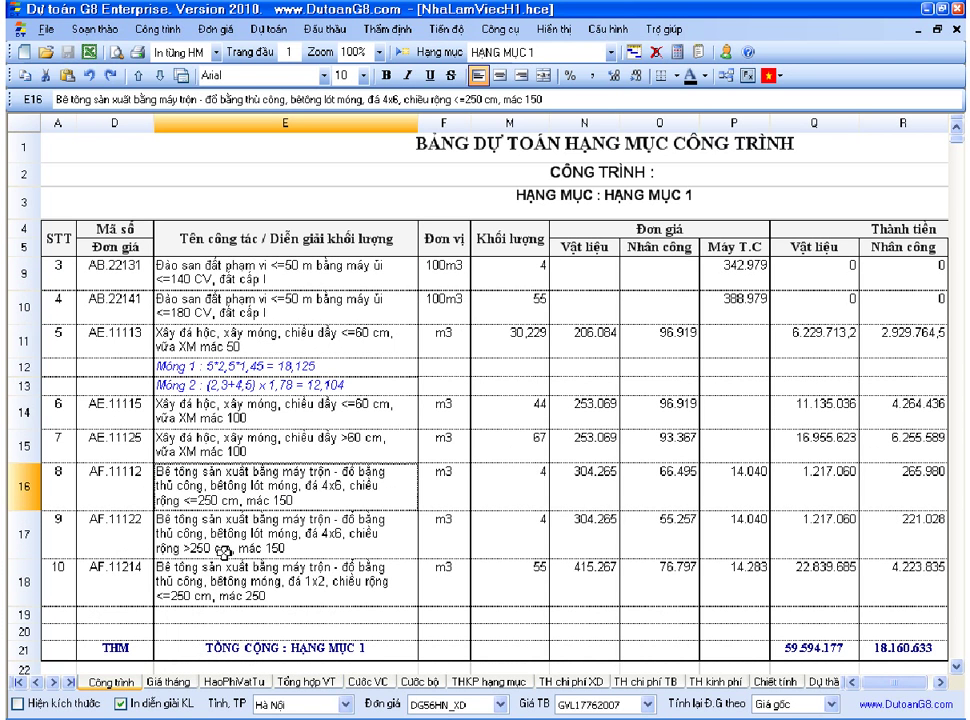
{"action": "left_click", "coordinate": [222, 545]}
{"action": "left_click", "coordinate": [224, 490]}
{"action": "left_click", "coordinate": [227, 452]}
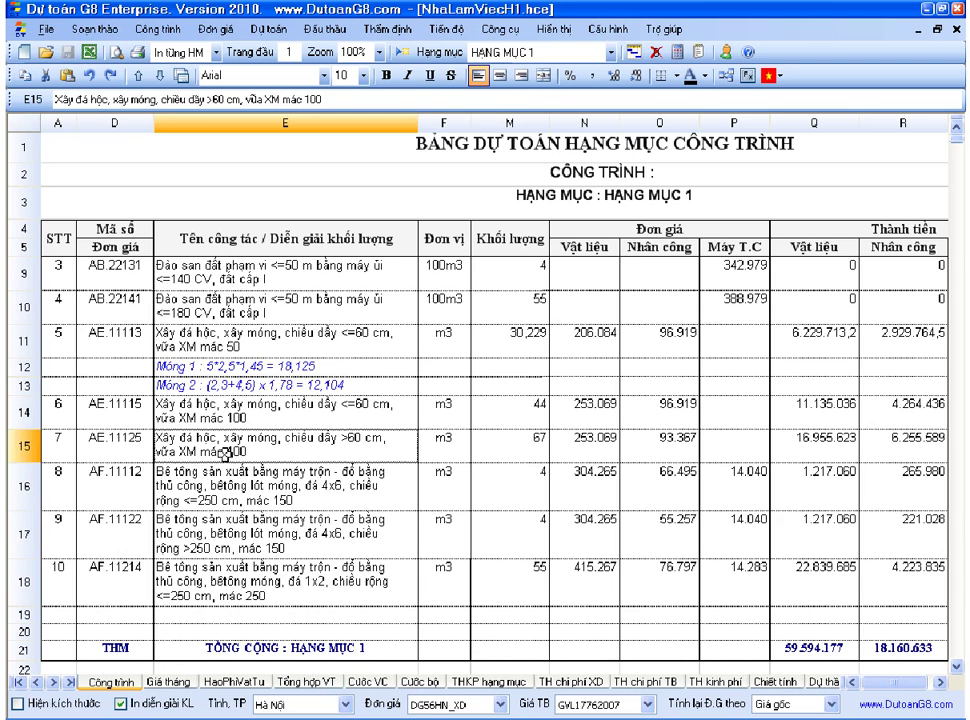
{"action": "scroll", "coordinate": [176, 351], "scroll_direction": "up", "scroll_amount": 3}
{"action": "left_click", "coordinate": [177, 300]}
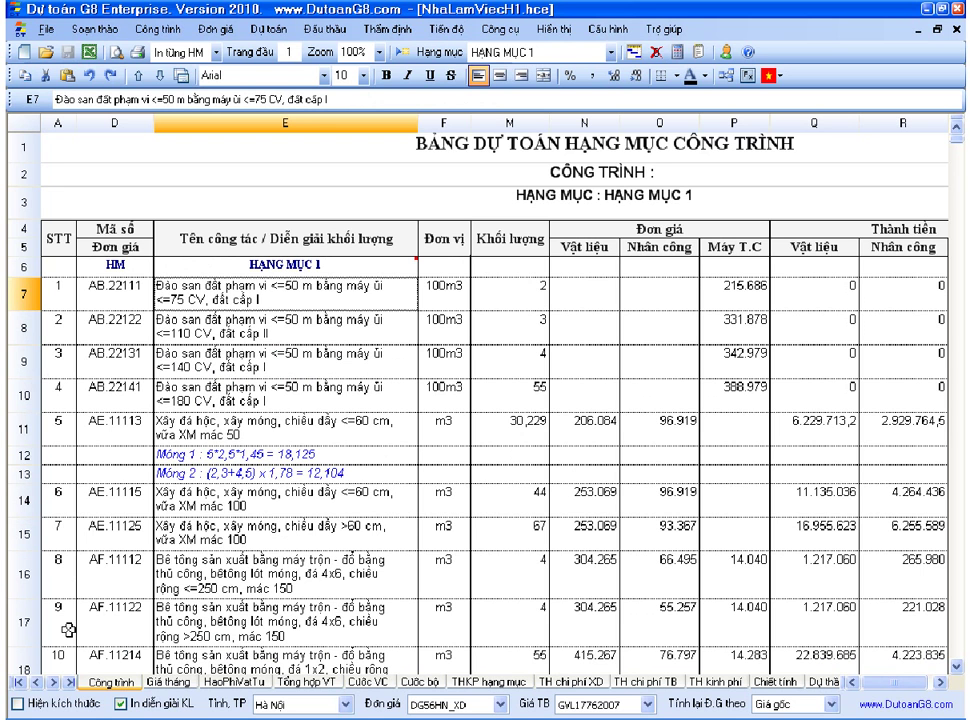
Open the NhiênLiệu sheet with the fuel price and machine operator wage compensation table.
{"action": "left_click", "coordinate": [50, 683]}
{"action": "left_click", "coordinate": [50, 683]}
{"action": "left_click", "coordinate": [50, 683]}
{"action": "left_click", "coordinate": [50, 683]}
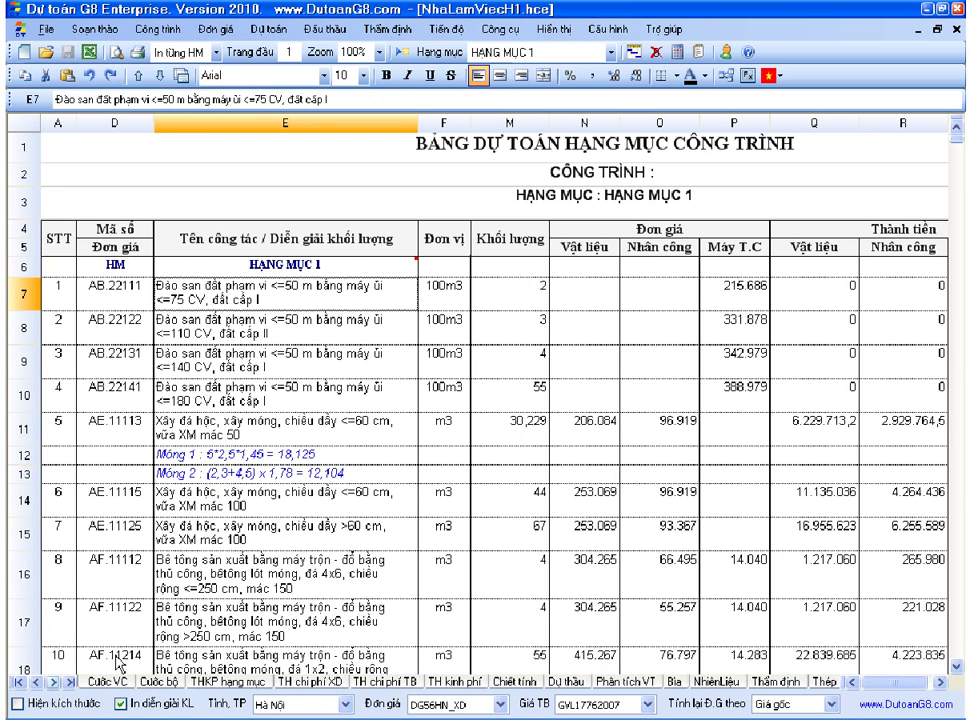
{"action": "left_click", "coordinate": [710, 681]}
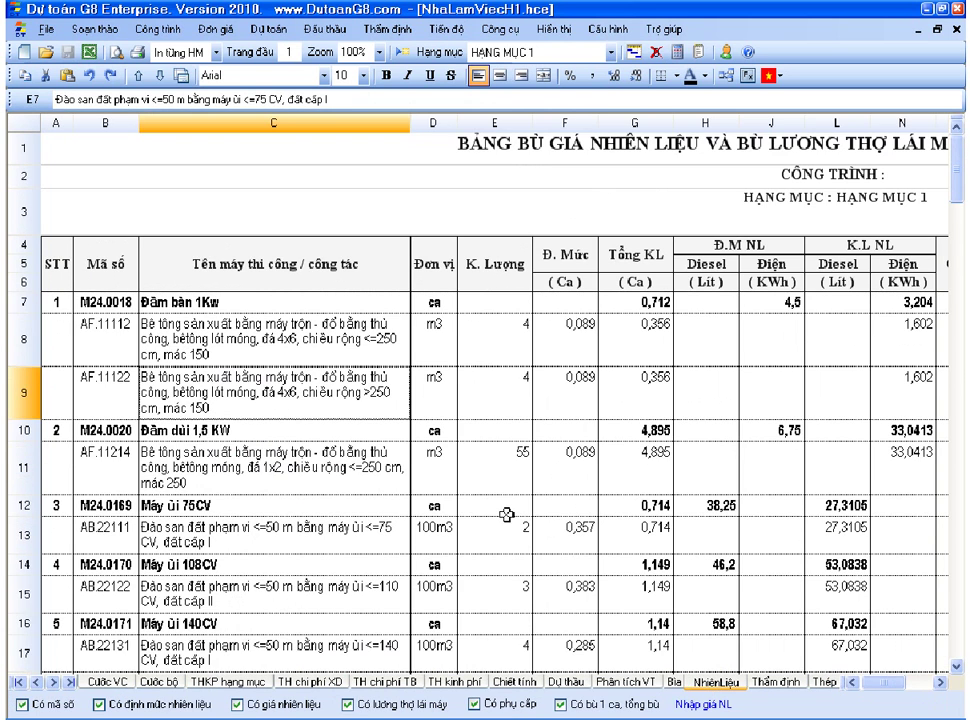
{"action": "left_click", "coordinate": [284, 40]}
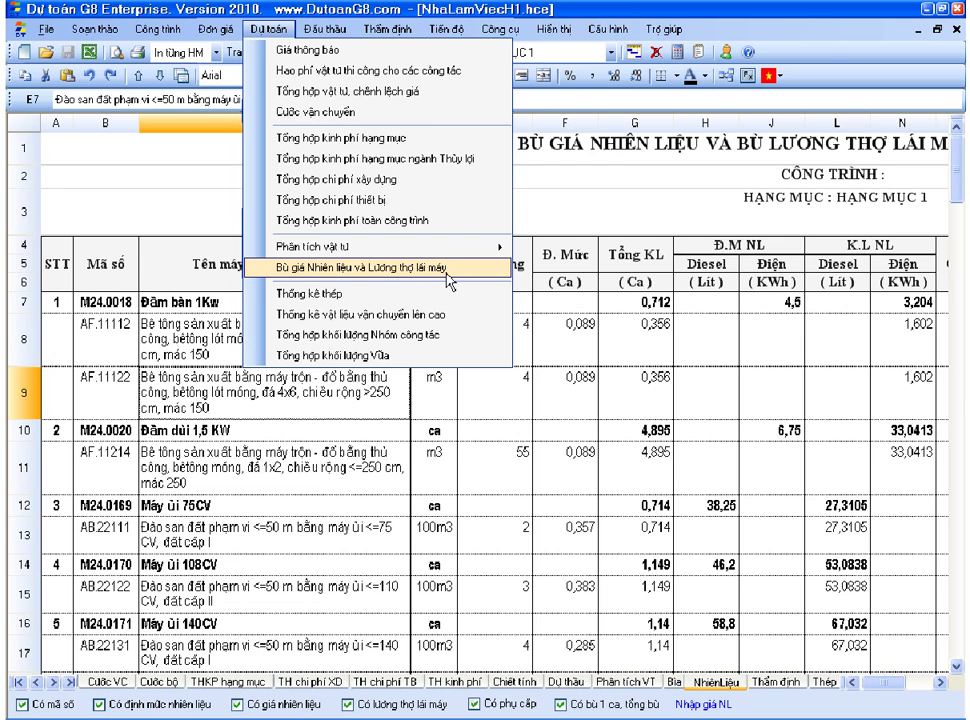
{"action": "left_click", "coordinate": [197, 302]}
{"action": "left_click", "coordinate": [197, 302]}
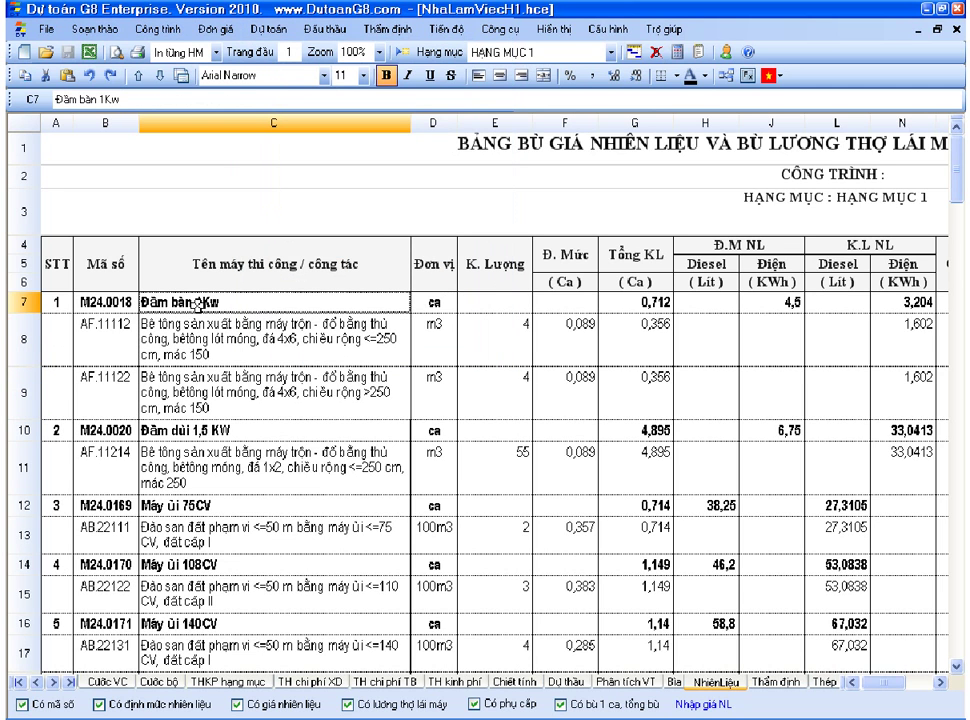
Examine the machines listed in the fuel compensation table, from Đầm bàn 1Kw to Máy trộn bê tông 250l.
{"action": "left_click", "coordinate": [26, 307]}
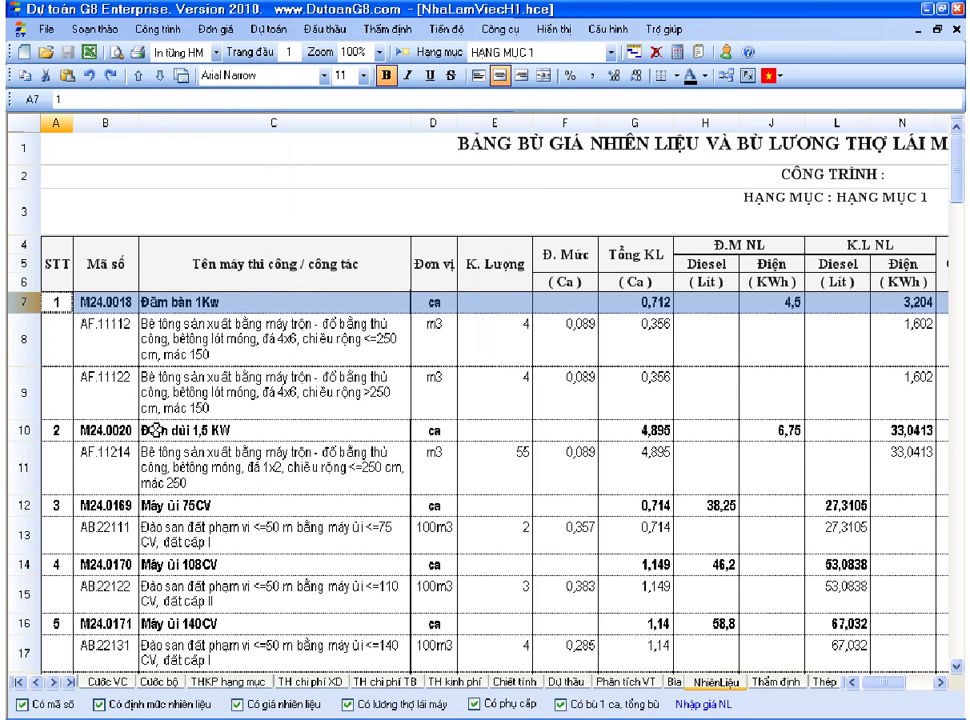
{"action": "left_click", "coordinate": [151, 432]}
{"action": "left_click", "coordinate": [143, 302]}
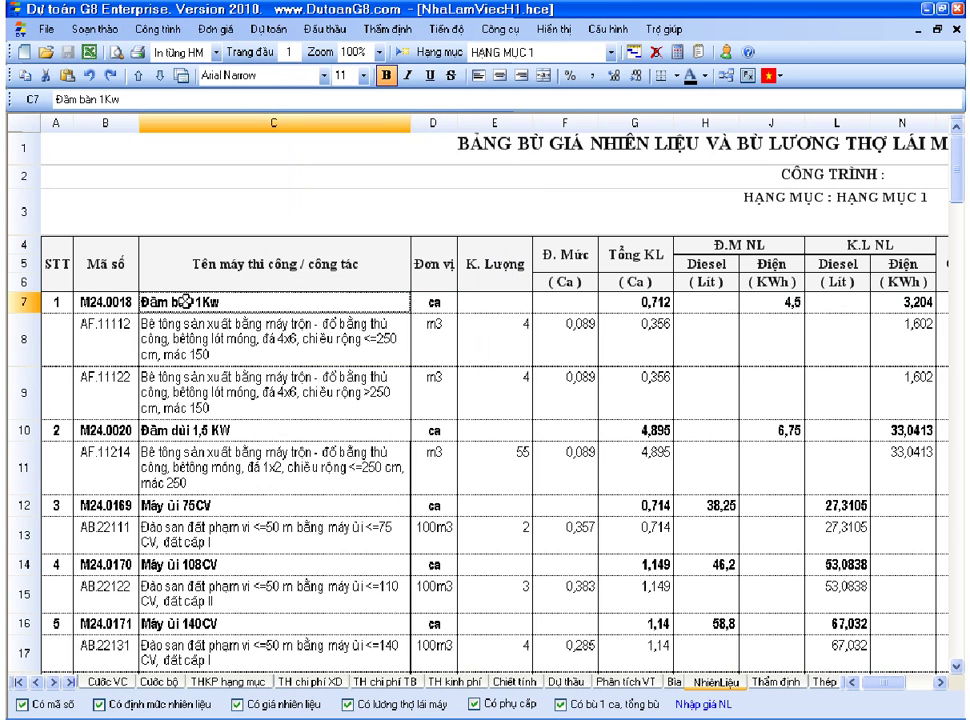
{"action": "left_click", "coordinate": [212, 428]}
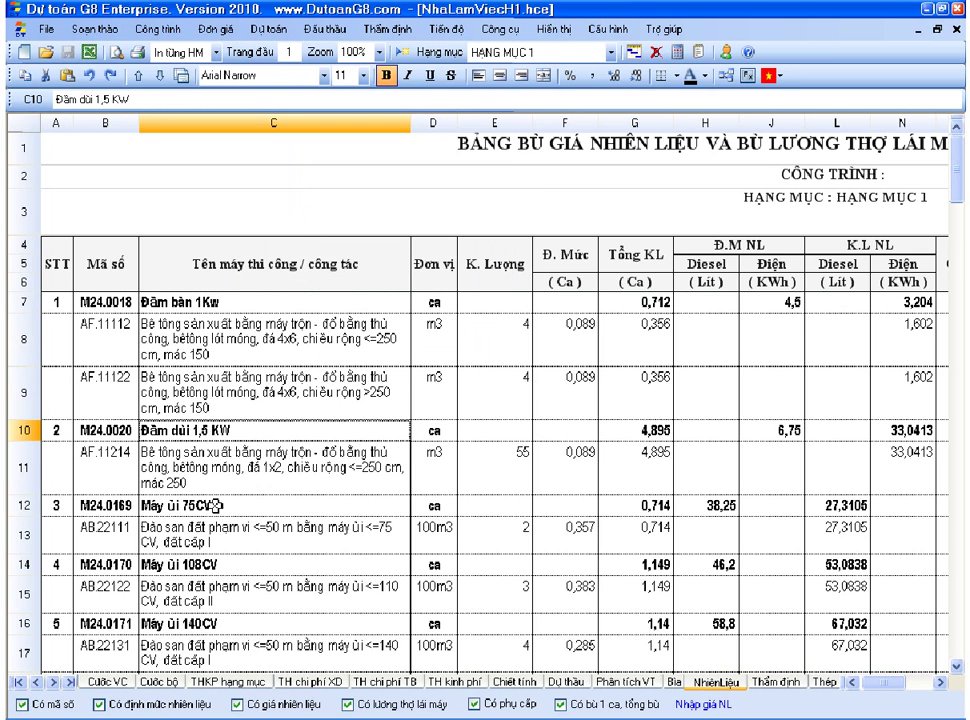
{"action": "left_click", "coordinate": [165, 505]}
{"action": "left_click", "coordinate": [214, 623]}
{"action": "scroll", "coordinate": [220, 625], "scroll_direction": "down", "scroll_amount": 1}
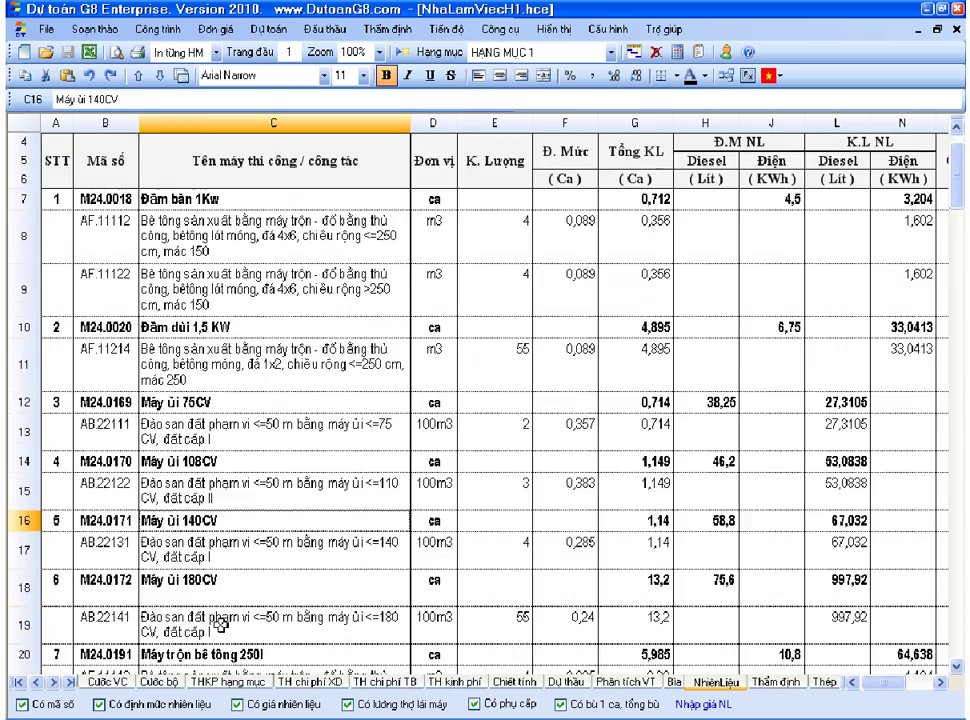
{"action": "scroll", "coordinate": [218, 626], "scroll_direction": "down", "scroll_amount": 2}
{"action": "left_click", "coordinate": [195, 368]}
{"action": "scroll", "coordinate": [256, 430], "scroll_direction": "up", "scroll_amount": 2}
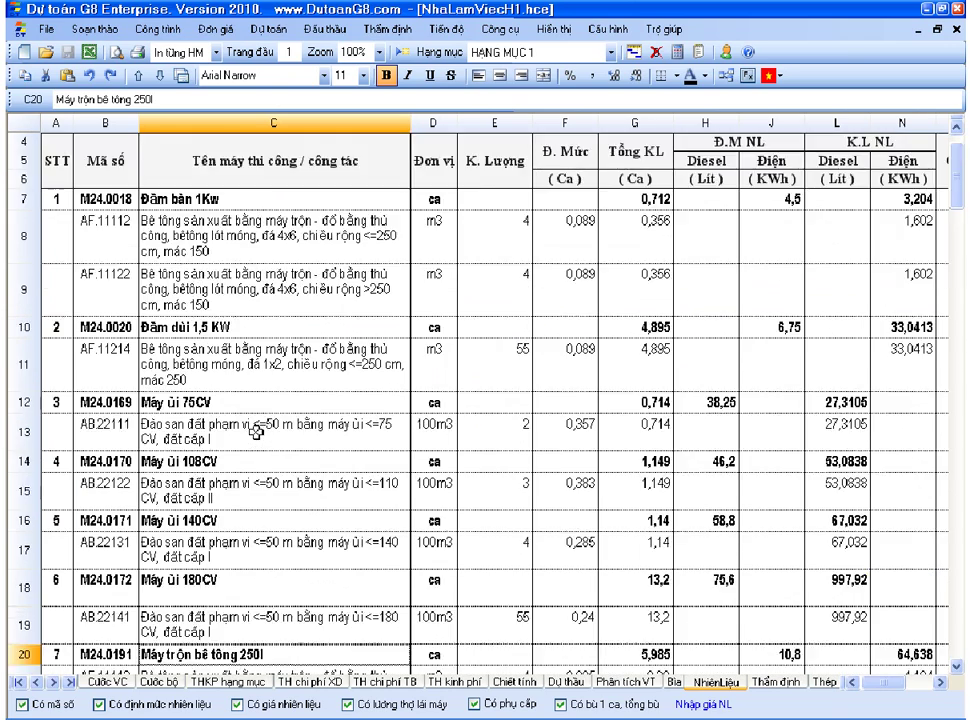
{"action": "scroll", "coordinate": [256, 430], "scroll_direction": "up", "scroll_amount": 1}
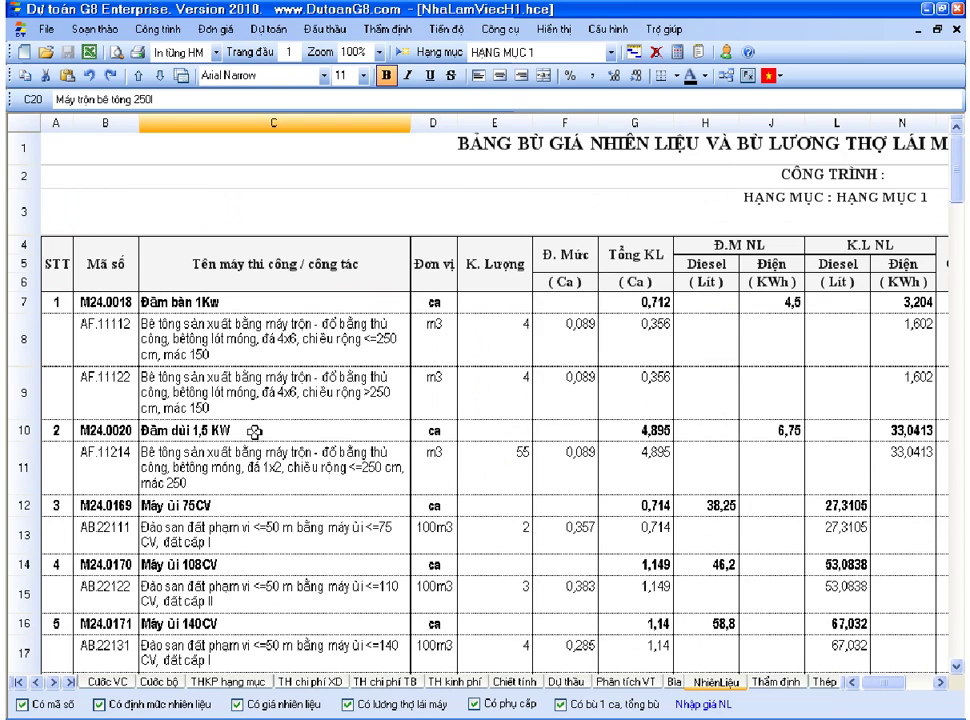
{"action": "left_click", "coordinate": [63, 304]}
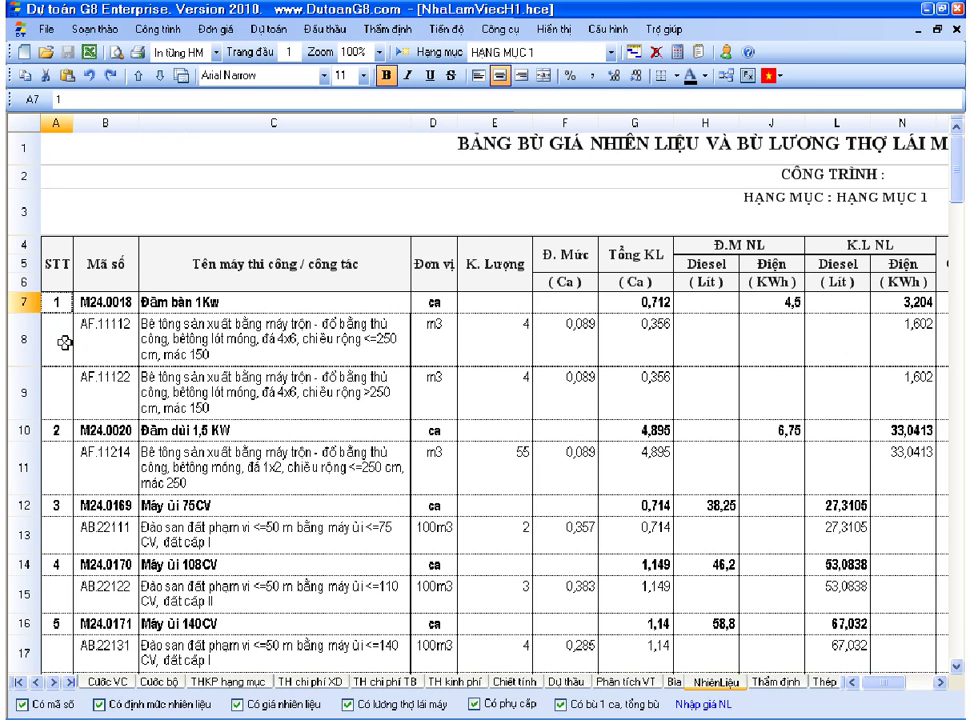
Switch to ThongTu03-2008.doc in Word, check the circular's number and date, and go to Bảng số 1 on page 7.
{"action": "key", "text": "alt+Tab"}
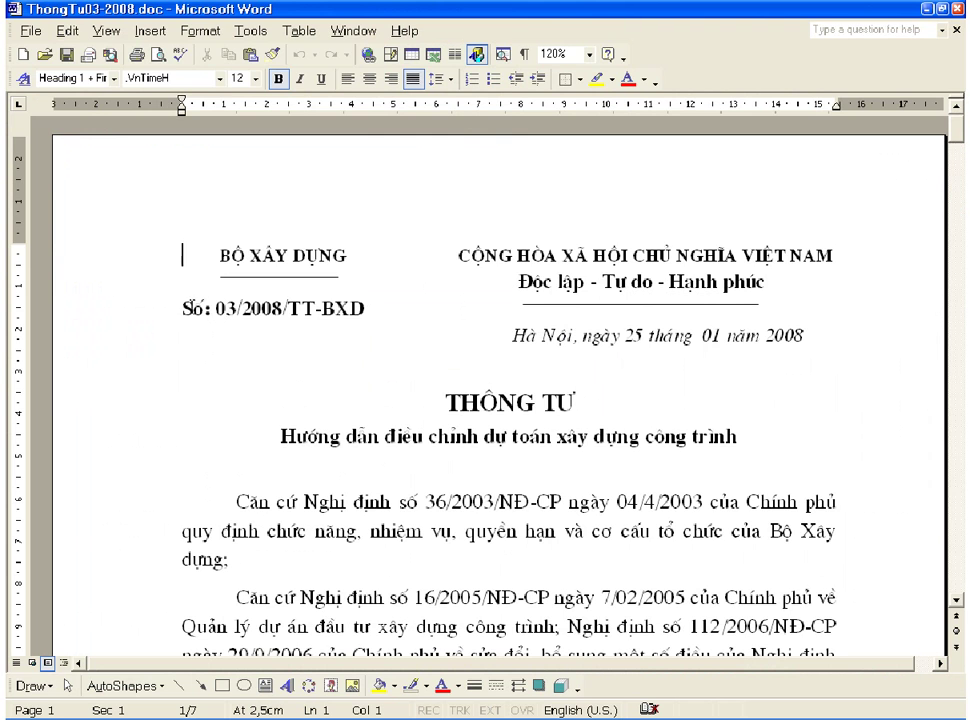
{"action": "left_click", "coordinate": [181, 308]}
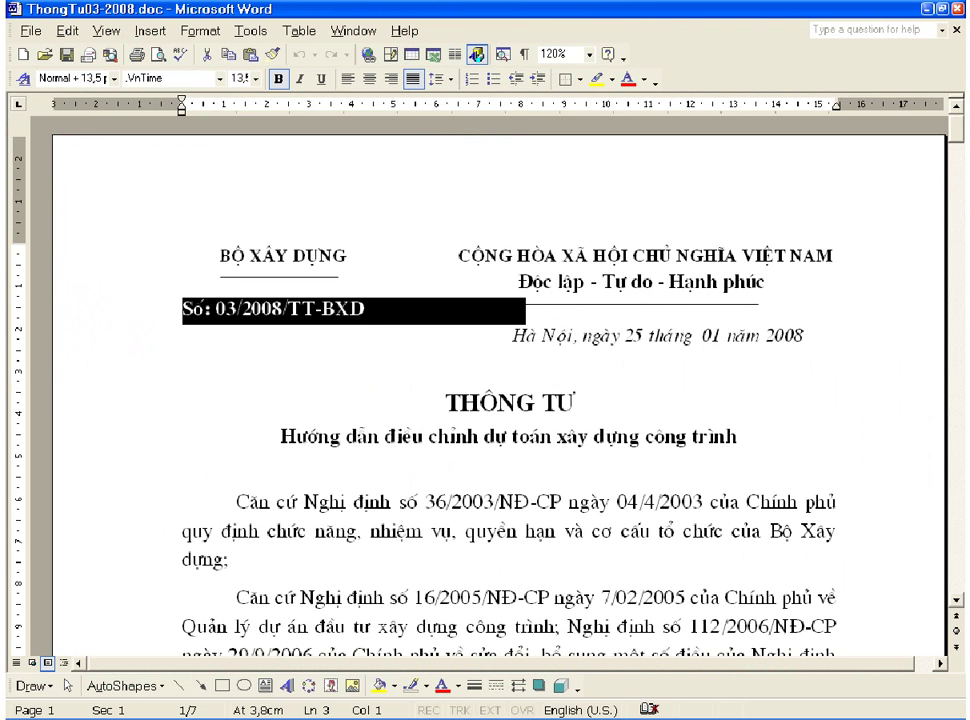
{"action": "left_click", "coordinate": [803, 336]}
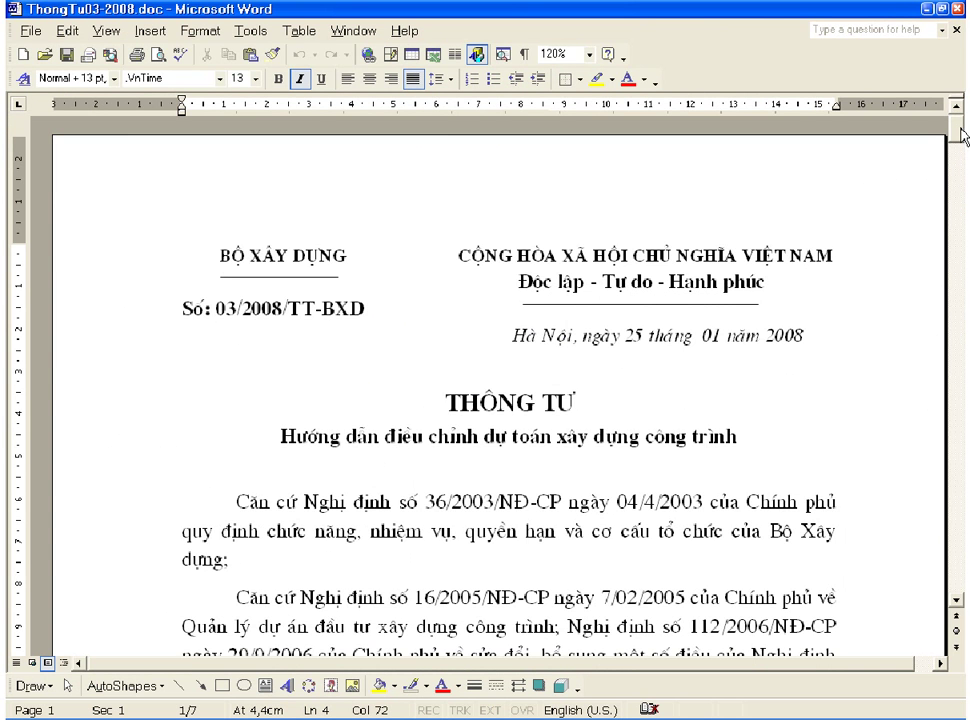
{"action": "left_click_drag", "start_coordinate": [960, 136], "coordinate": [962, 141]}
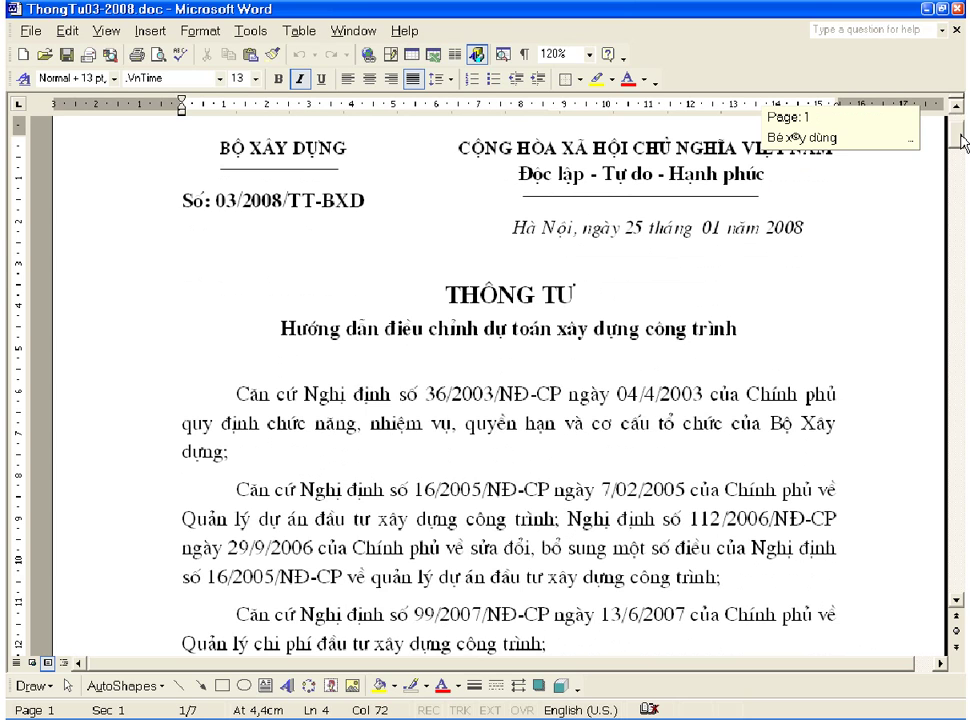
{"action": "left_click_drag", "start_coordinate": [962, 141], "coordinate": [955, 540]}
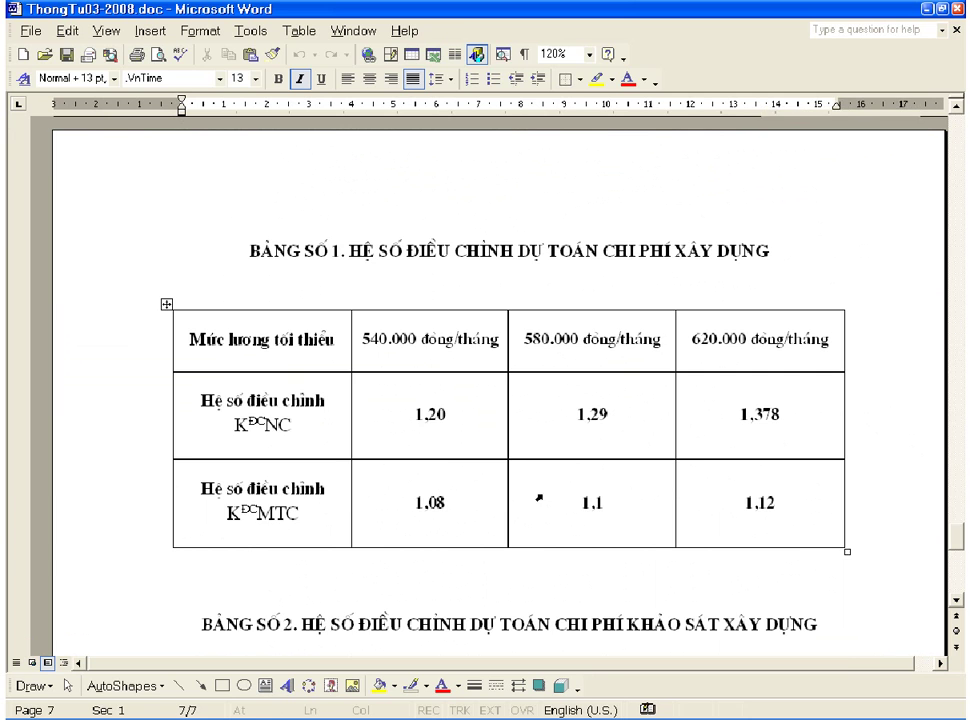
Highlight the labour and machine adjustment coefficients for all three minimum wage levels in Bảng số 1.
{"action": "left_click_drag", "start_coordinate": [410, 402], "coordinate": [420, 500]}
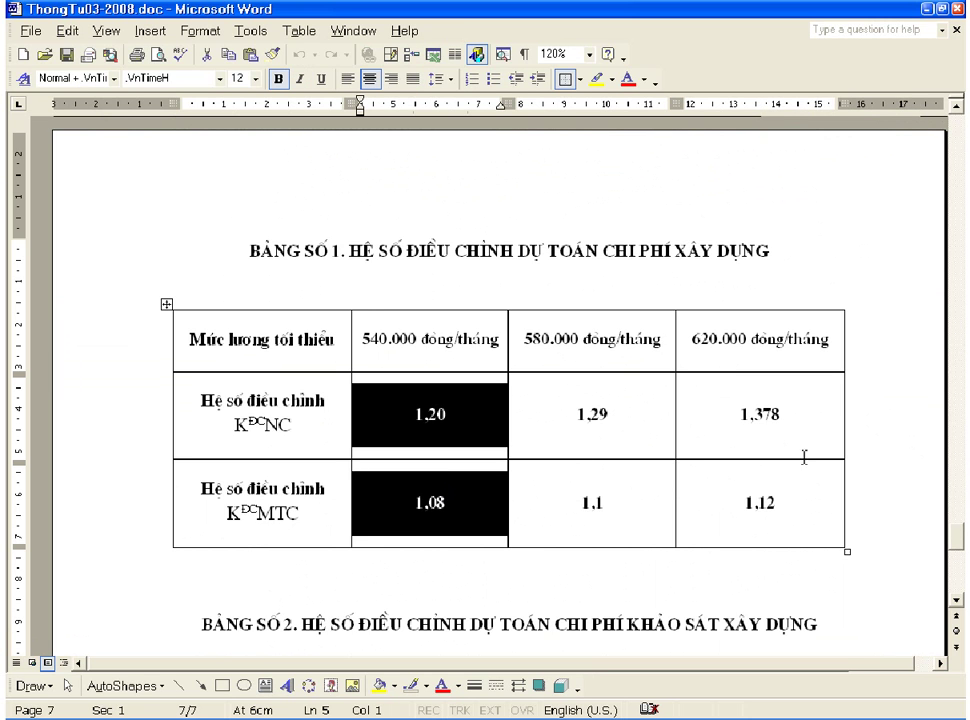
{"action": "left_click", "coordinate": [743, 474], "text": "shift"}
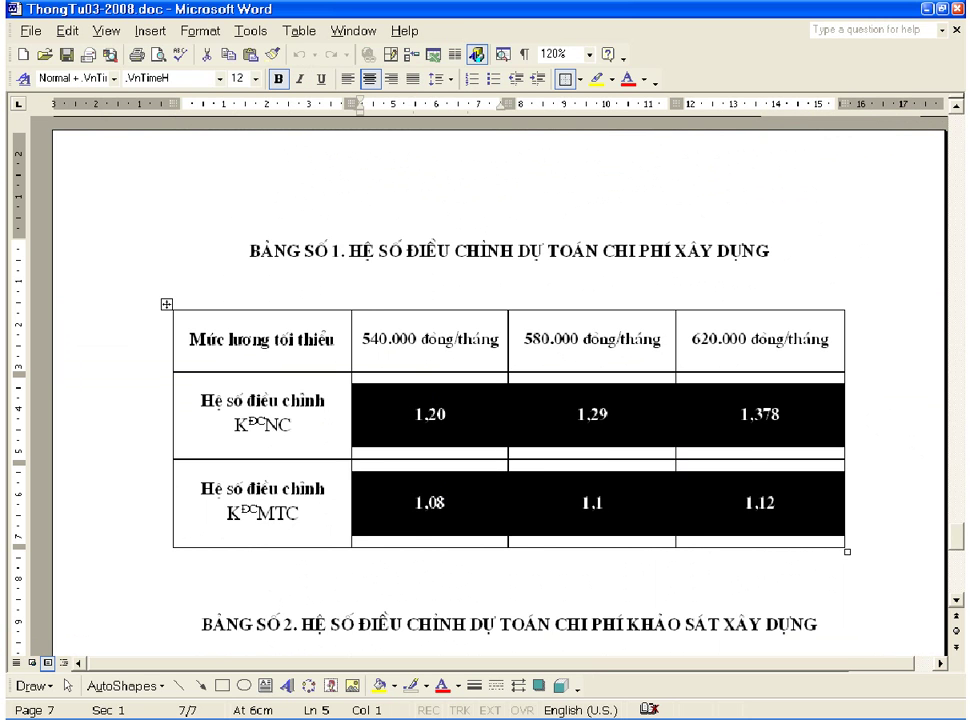
{"action": "left_click", "coordinate": [440, 410]}
Switch back to Dự toán G8 and select the AF.11112 code cell under Đầm bàn 1Kw in the fuel table.
{"action": "key", "text": "alt+Tab"}
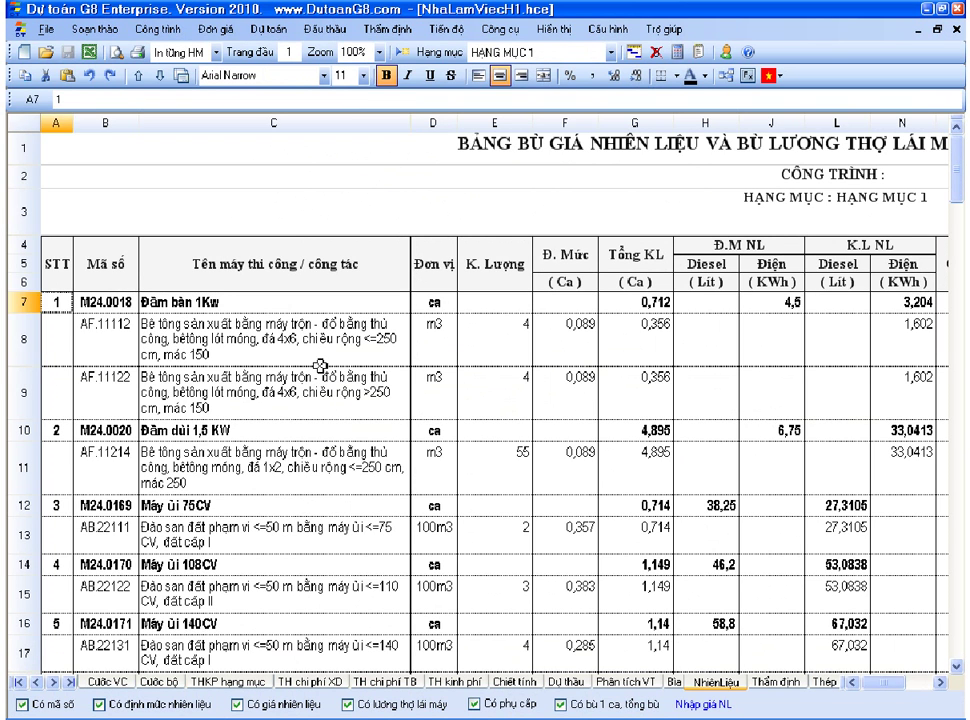
{"action": "left_click", "coordinate": [252, 345]}
{"action": "left_click", "coordinate": [112, 351]}
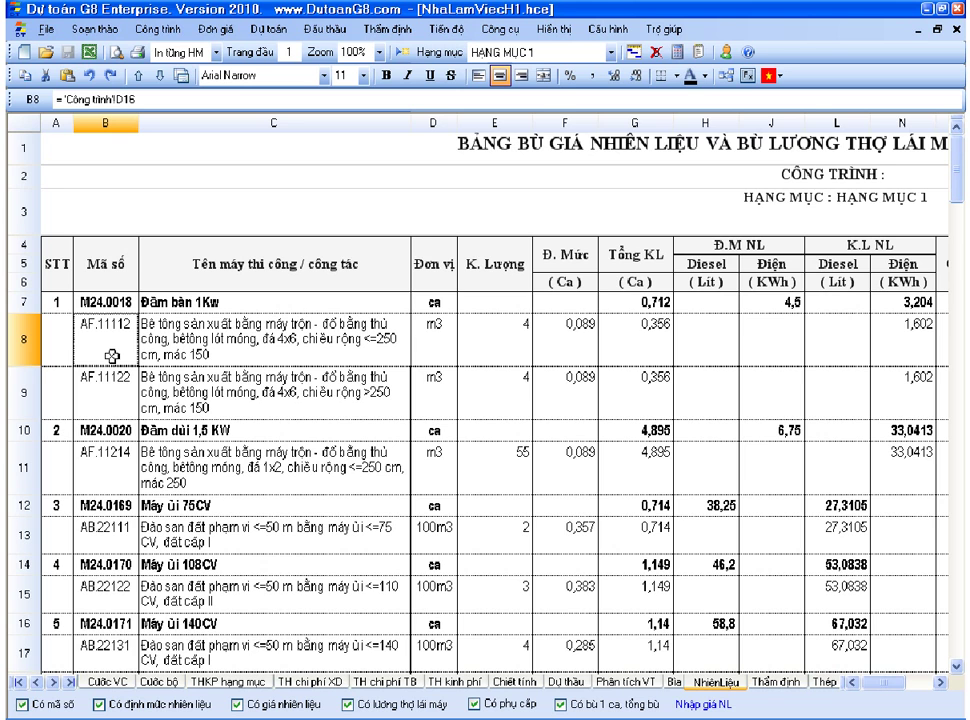
Return to Word and examine the 540.000 đồng labour coefficient and each wage level's machine coefficient in Bảng số 1.
{"action": "key", "text": "alt+Tab"}
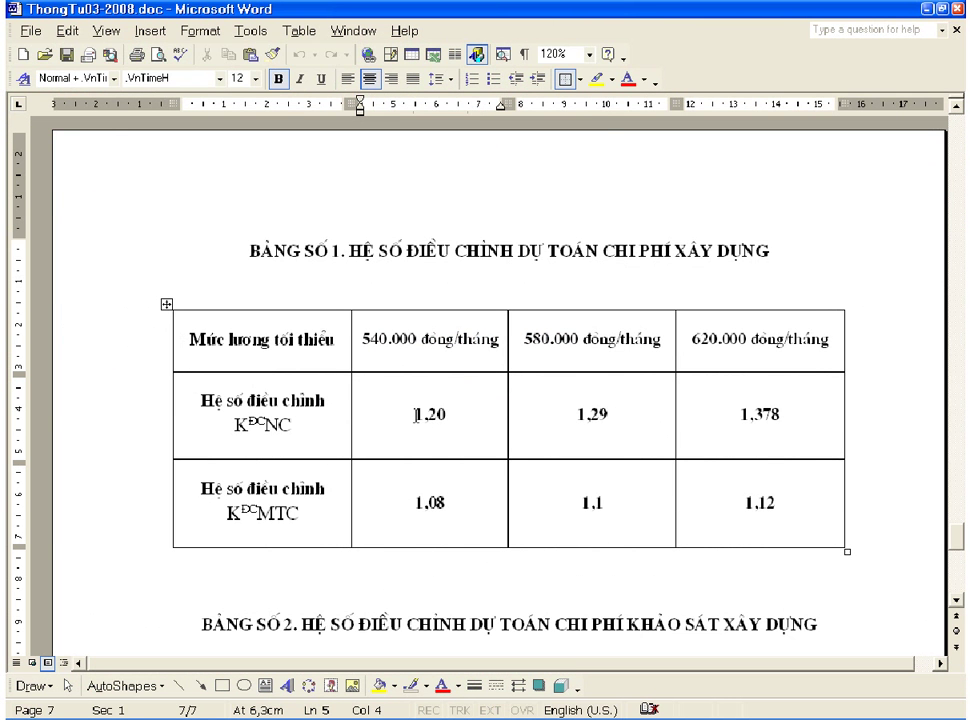
{"action": "left_click_drag", "start_coordinate": [416, 414], "coordinate": [463, 414]}
{"action": "left_click", "coordinate": [463, 414]}
{"action": "left_click_drag", "start_coordinate": [416, 500], "coordinate": [447, 497]}
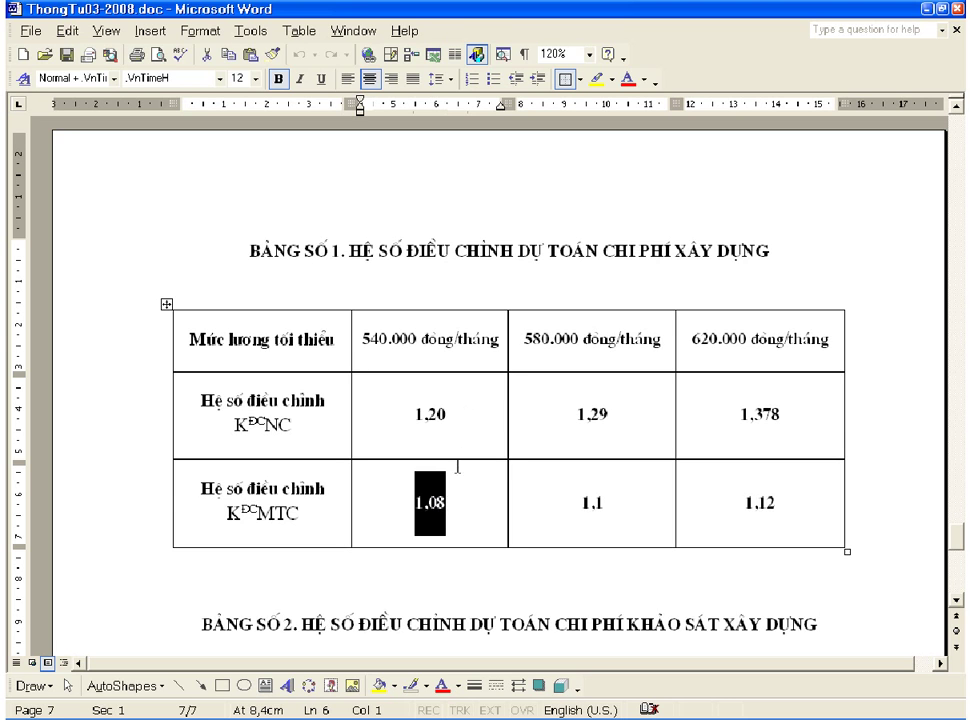
{"action": "left_click_drag", "start_coordinate": [569, 504], "coordinate": [606, 502]}
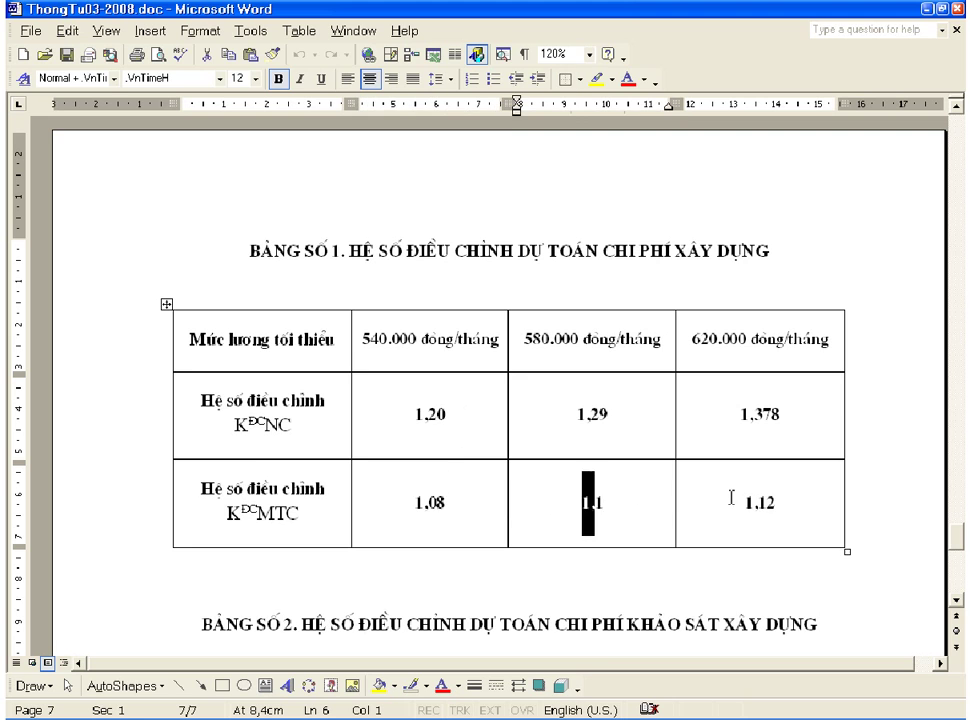
{"action": "left_click_drag", "start_coordinate": [773, 502], "coordinate": [743, 507]}
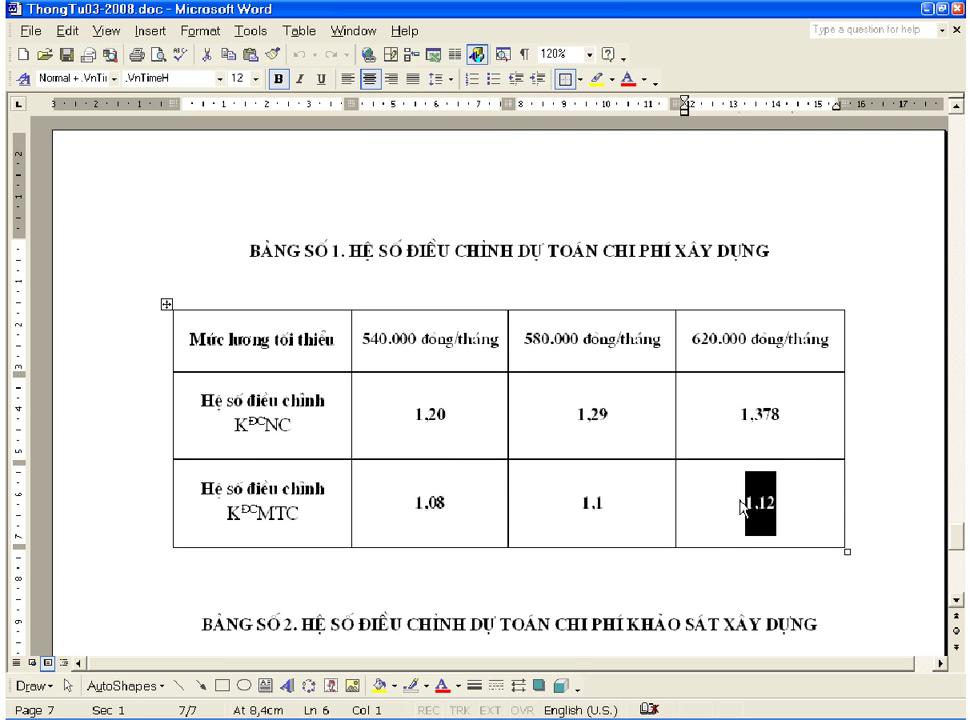
Highlight the machine coefficient row (MTC) across all three wage levels in Bảng số 1, then clear the selection.
{"action": "left_click", "coordinate": [462, 504]}
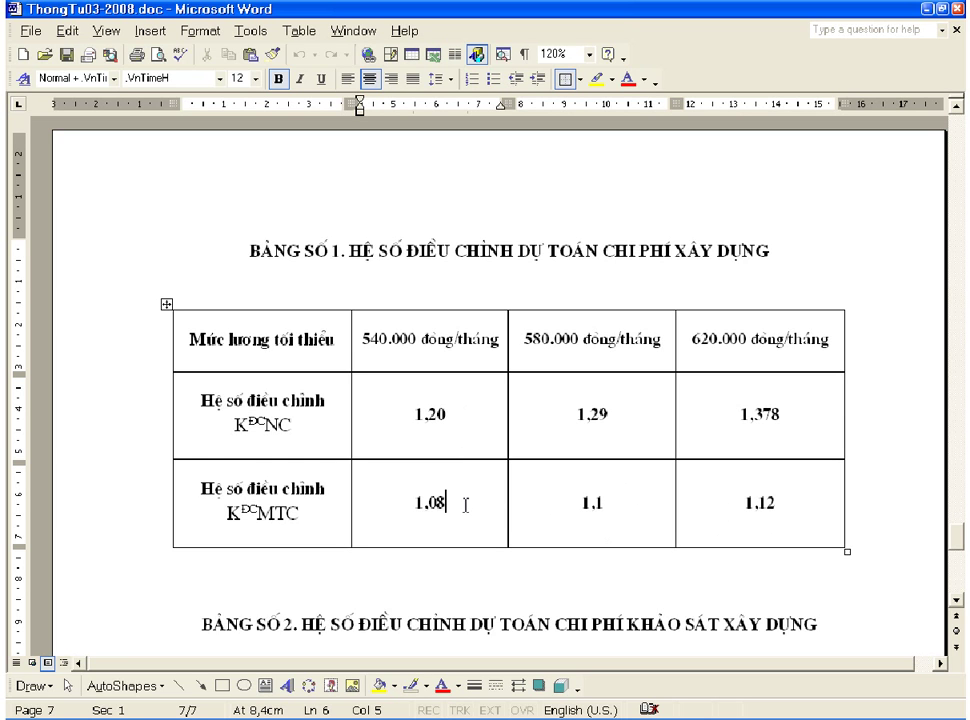
{"action": "left_click", "coordinate": [393, 500]}
{"action": "left_click_drag", "start_coordinate": [393, 500], "coordinate": [440, 512]}
{"action": "left_click", "coordinate": [816, 513]}
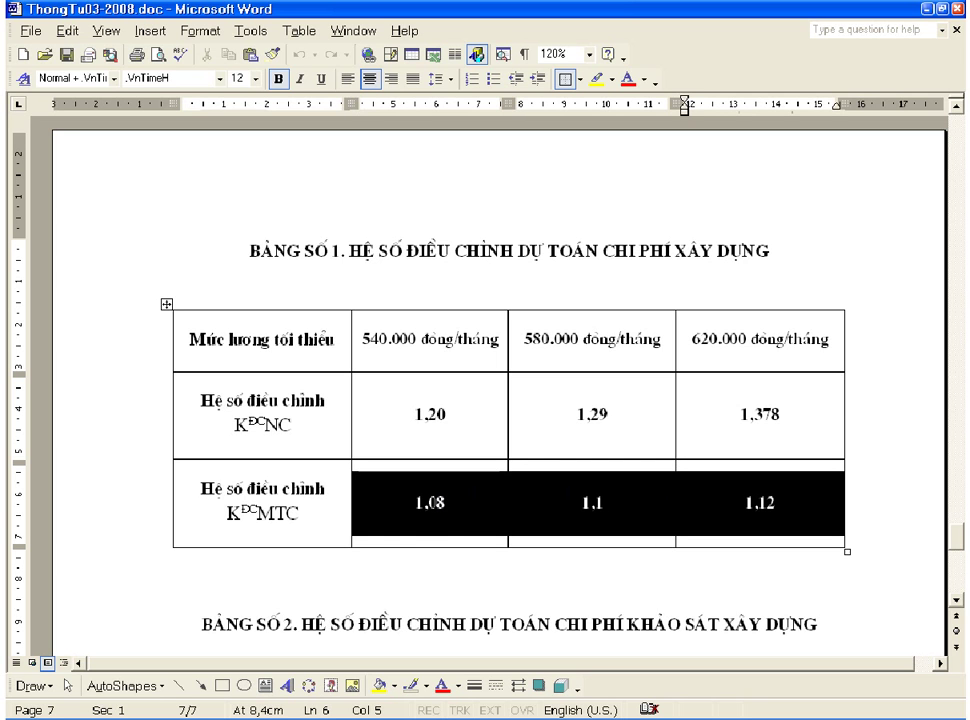
{"action": "left_click", "coordinate": [475, 515]}
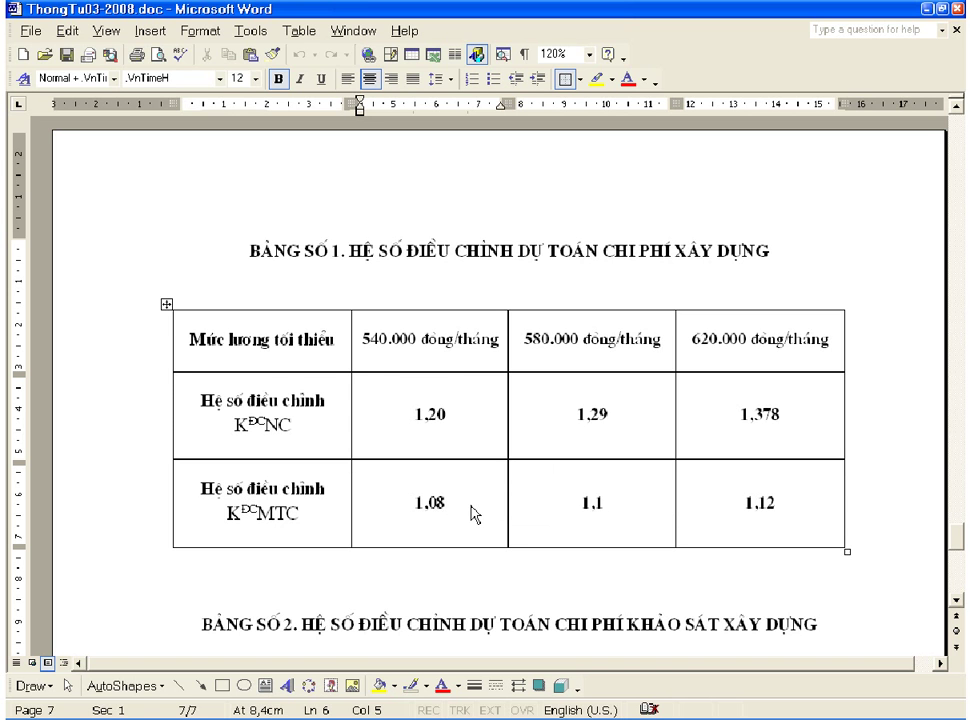
Return to Dự toán G8 and check the first concrete work item, AF.11112, in the NhiênLiệu sheet.
{"action": "key", "text": "alt+Tab"}
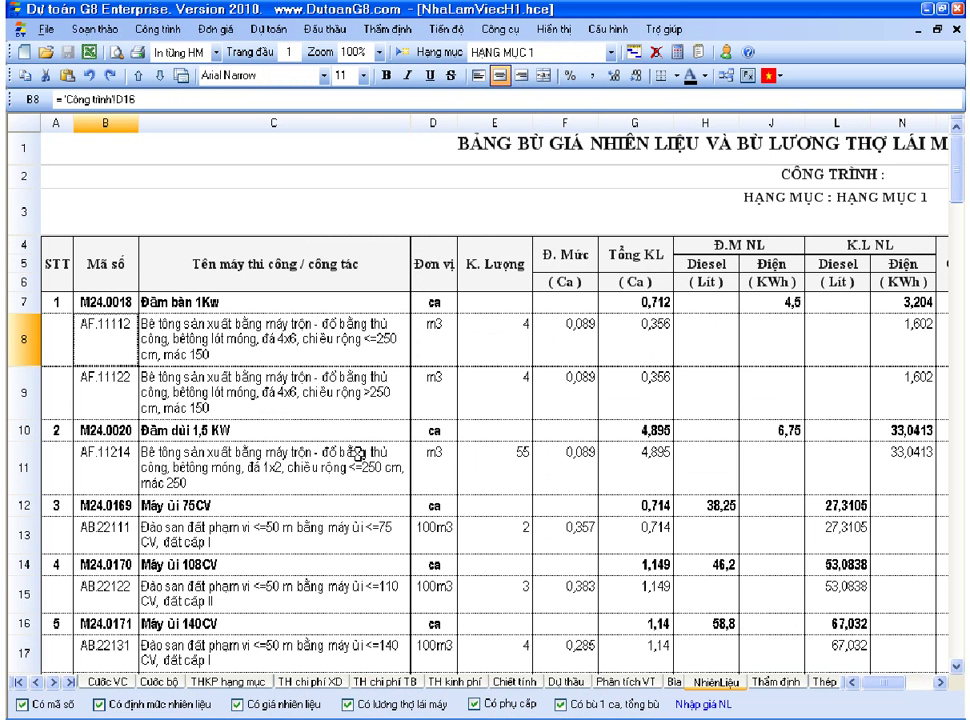
{"action": "left_click", "coordinate": [232, 347]}
{"action": "left_click", "coordinate": [114, 333]}
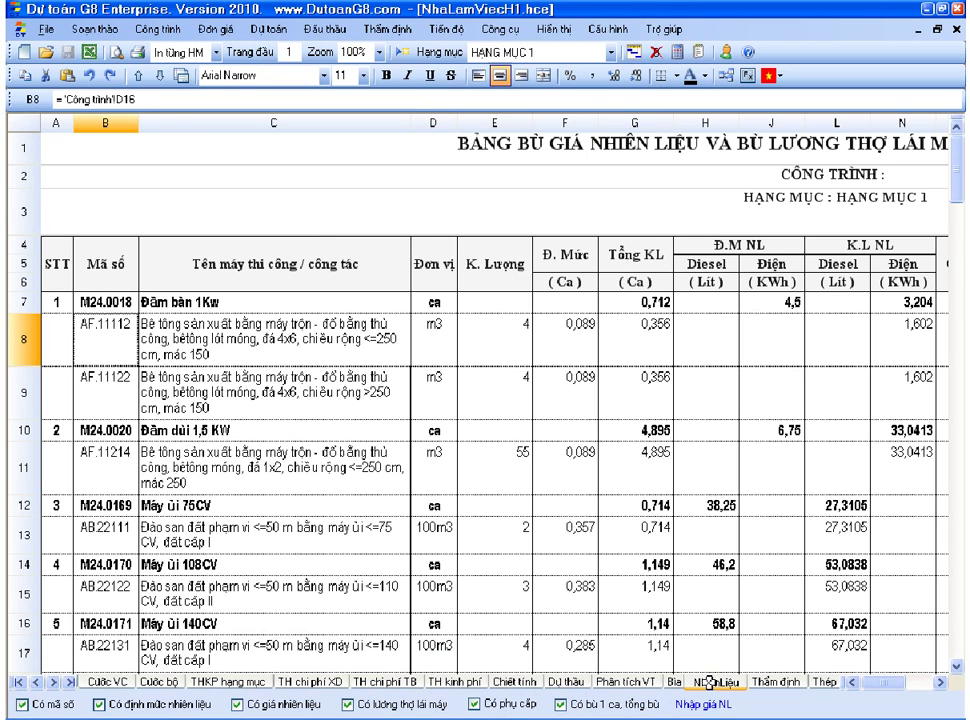
Check the total shift quantity of work item AF.11112, and highlight the whole Đầm bàn 1Kw row in the fuel compensation table.
{"action": "left_click", "coordinate": [652, 346]}
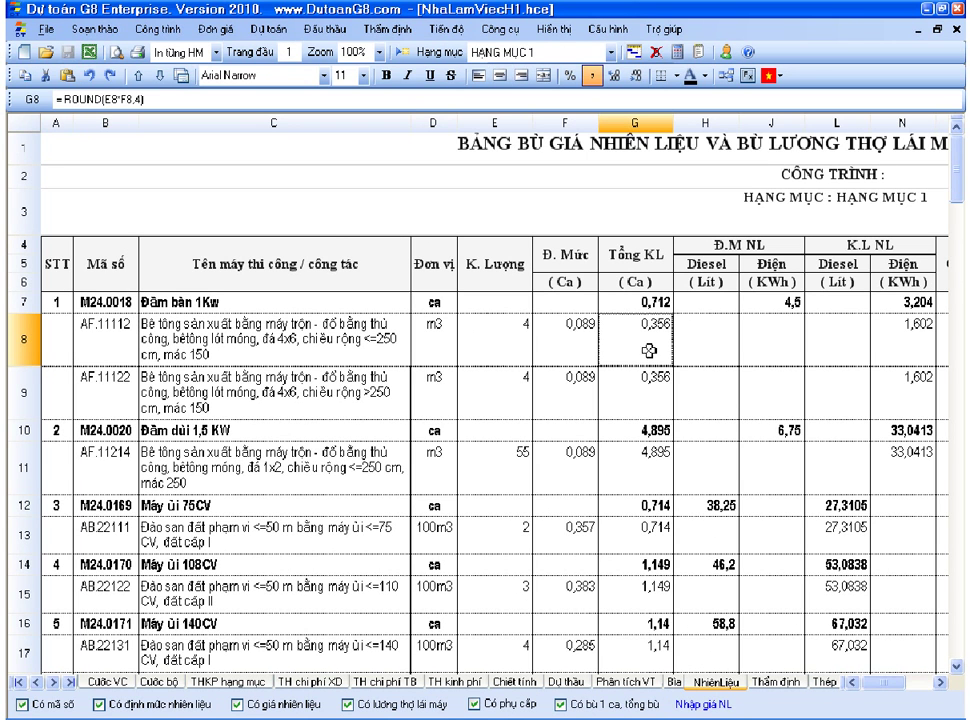
{"action": "left_click", "coordinate": [940, 683]}
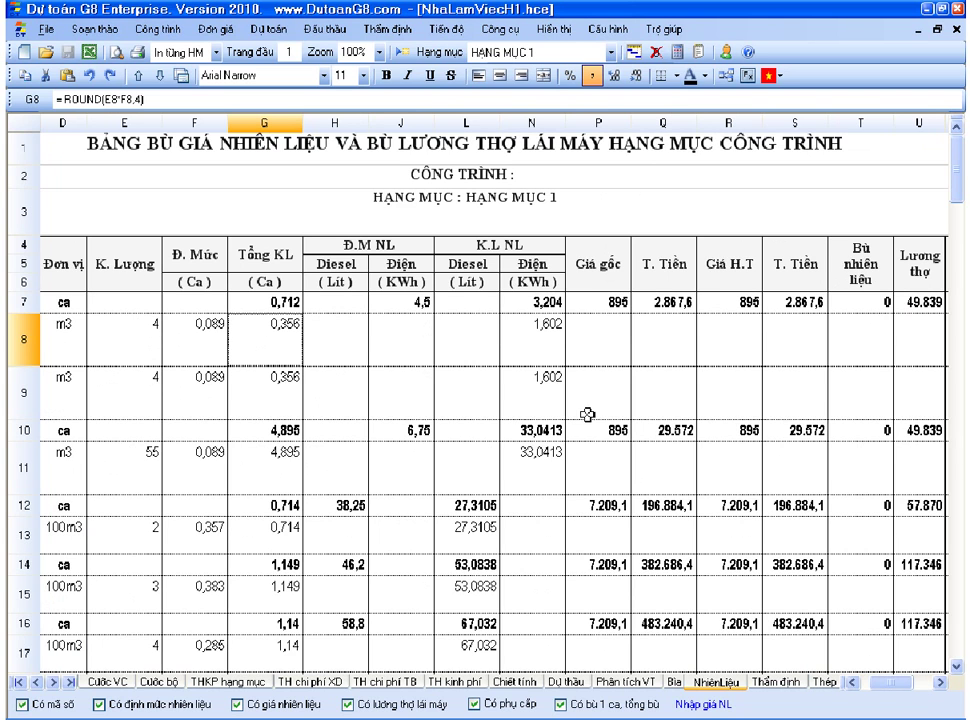
{"action": "left_click", "coordinate": [477, 339]}
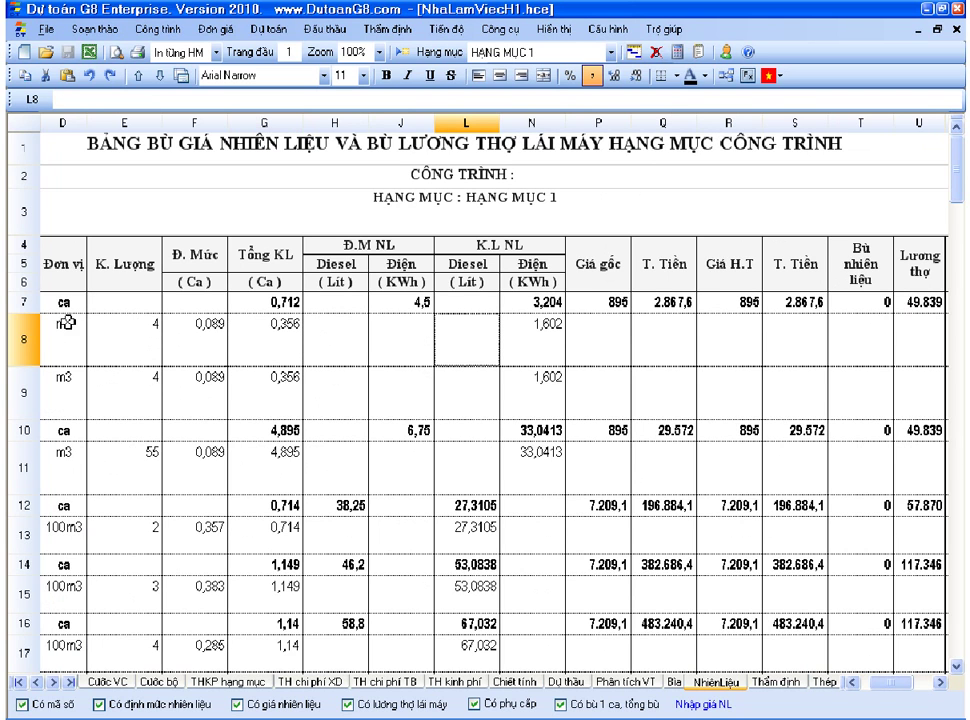
{"action": "left_click", "coordinate": [22, 302]}
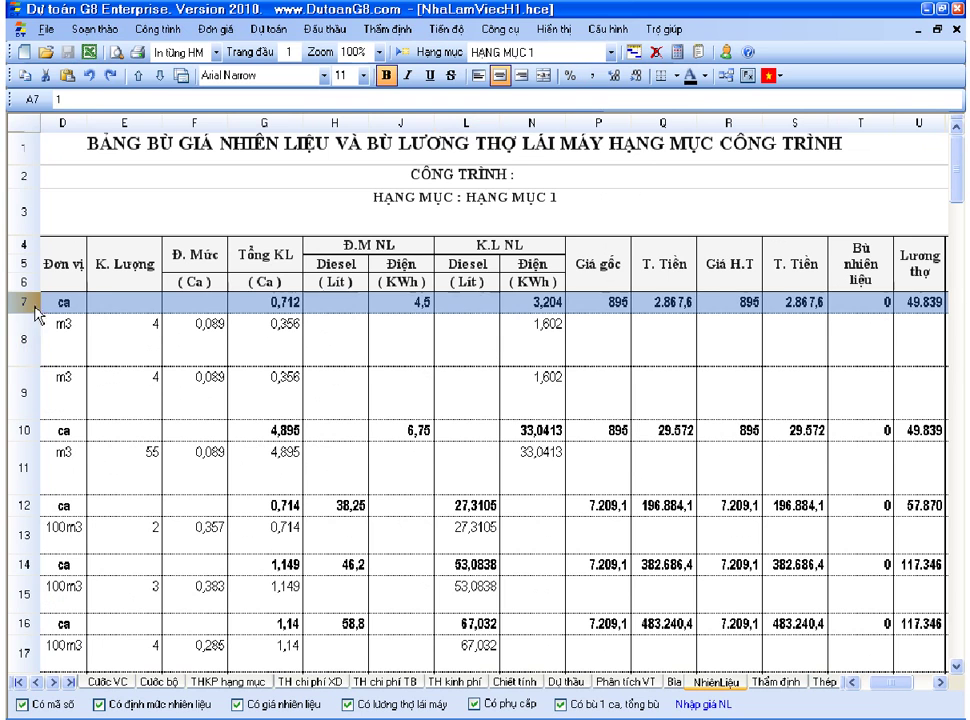
{"action": "left_click", "coordinate": [857, 684]}
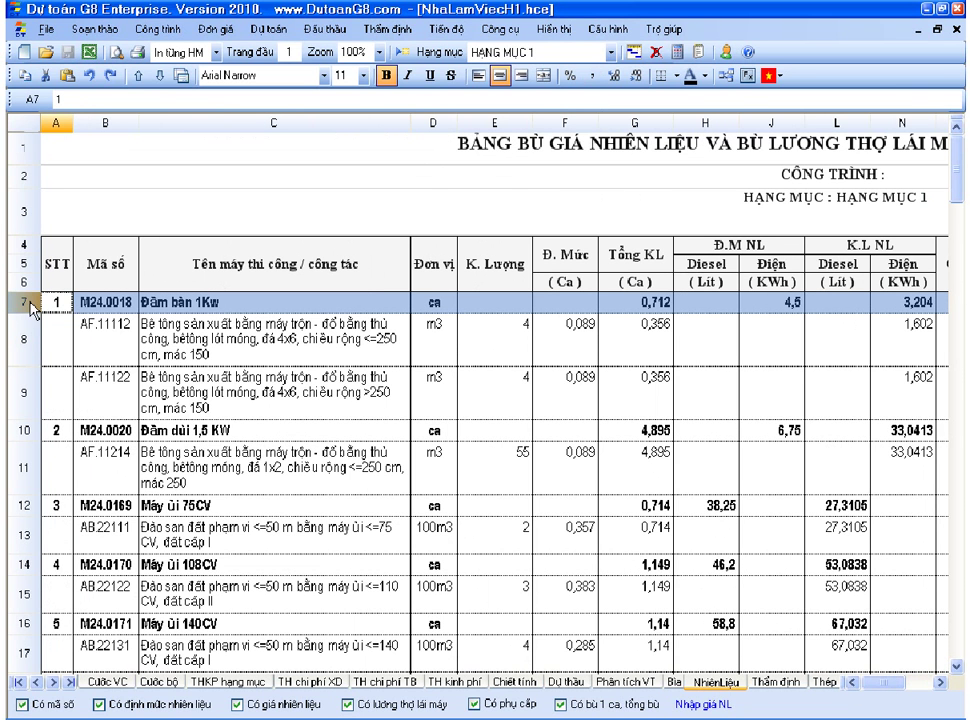
Check the electricity quantity, base price (Giá gốc) and current price (Giá H.T) of the Đầm bàn 1Kw row.
{"action": "left_click", "coordinate": [940, 683]}
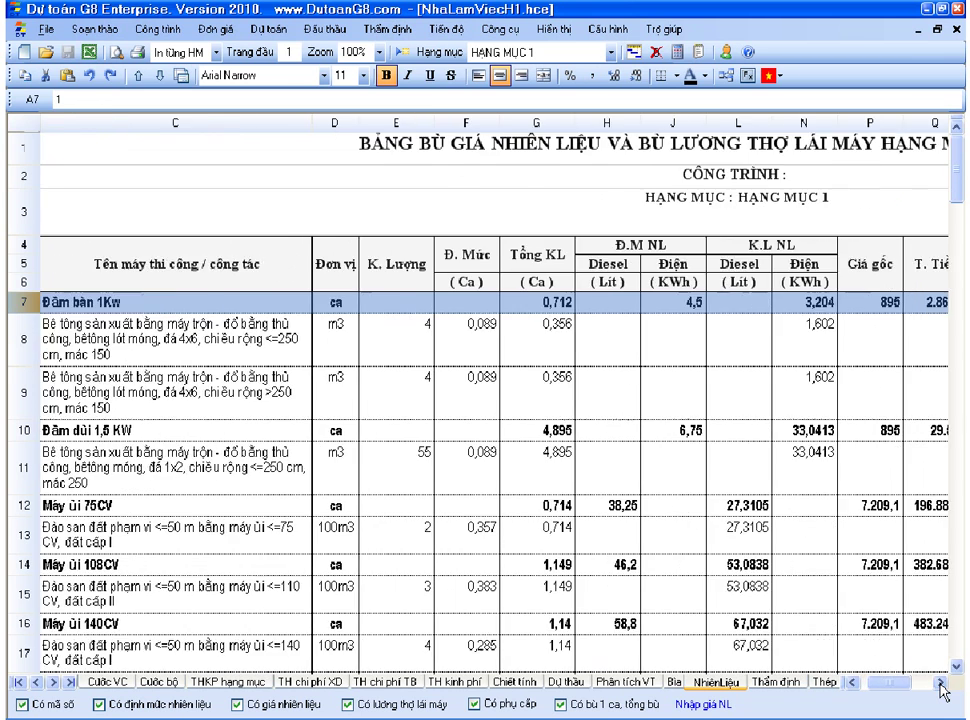
{"action": "left_click", "coordinate": [940, 683]}
{"action": "left_click", "coordinate": [484, 306]}
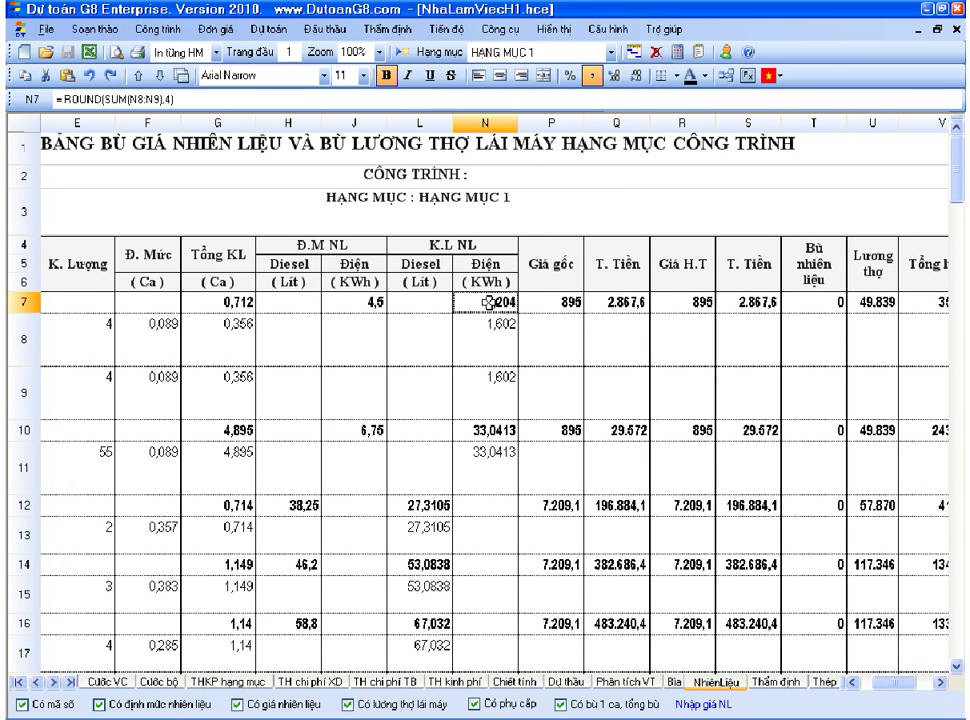
{"action": "left_click", "coordinate": [559, 305]}
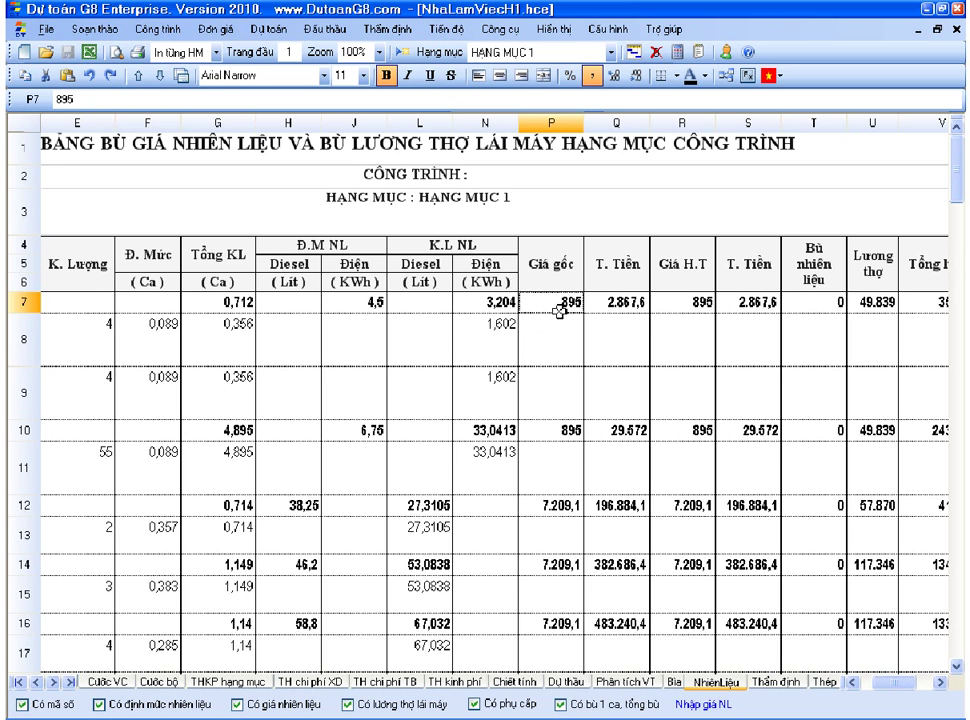
{"action": "left_click", "coordinate": [687, 307]}
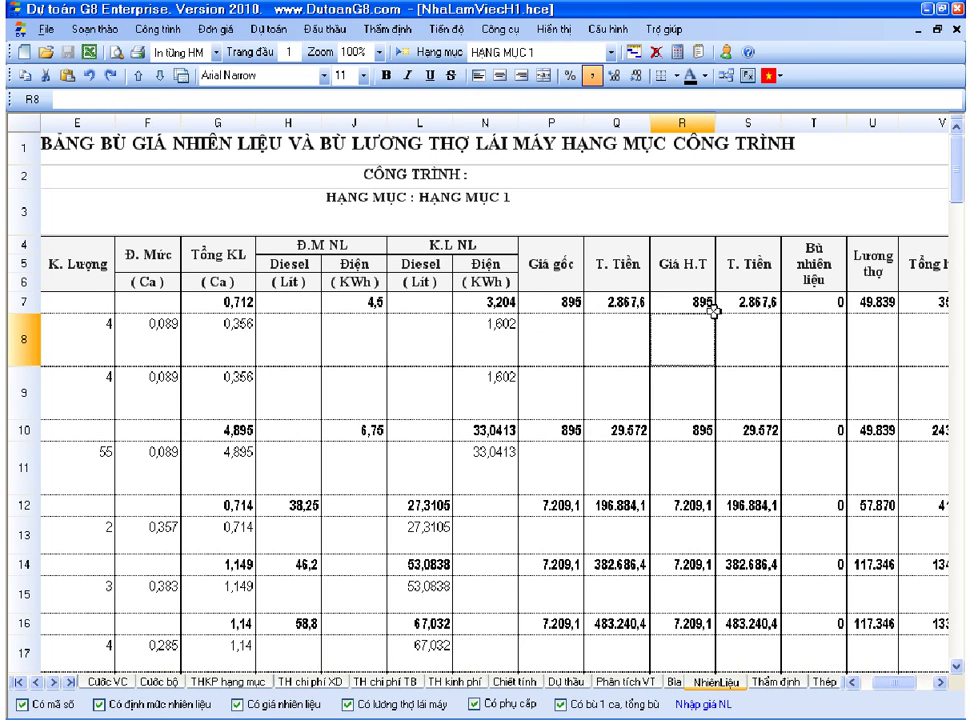
{"action": "left_click", "coordinate": [742, 300]}
{"action": "left_click", "coordinate": [694, 303]}
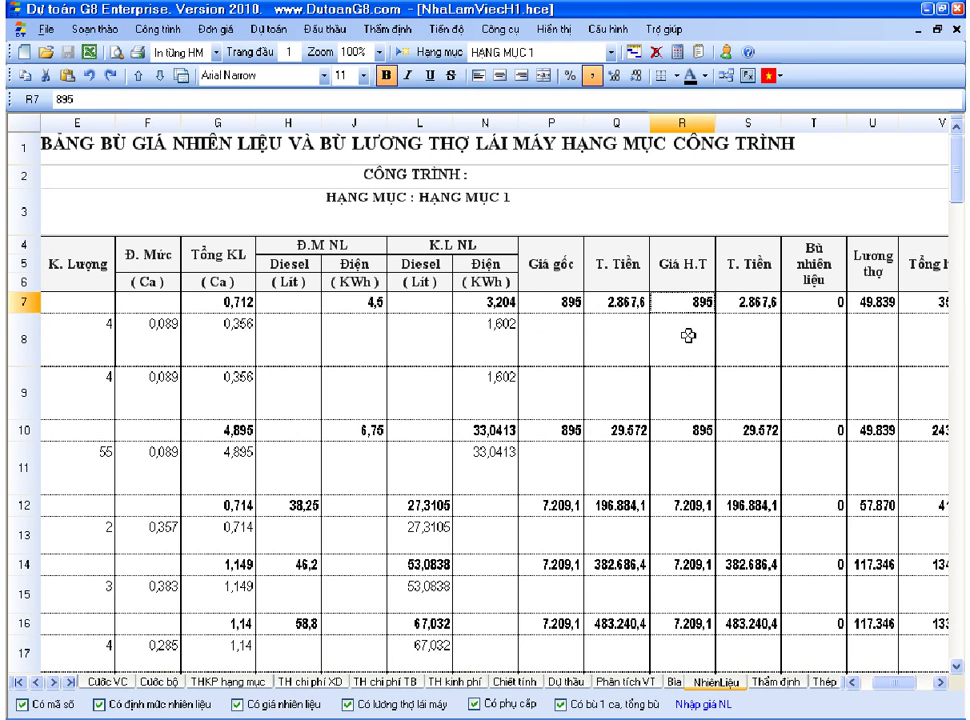
Open the fuel price entry dialog and set the current unit price (Đơn giá H.T) of Diesel to 8.000 and Mazut to 6.500.
{"action": "left_click", "coordinate": [714, 705]}
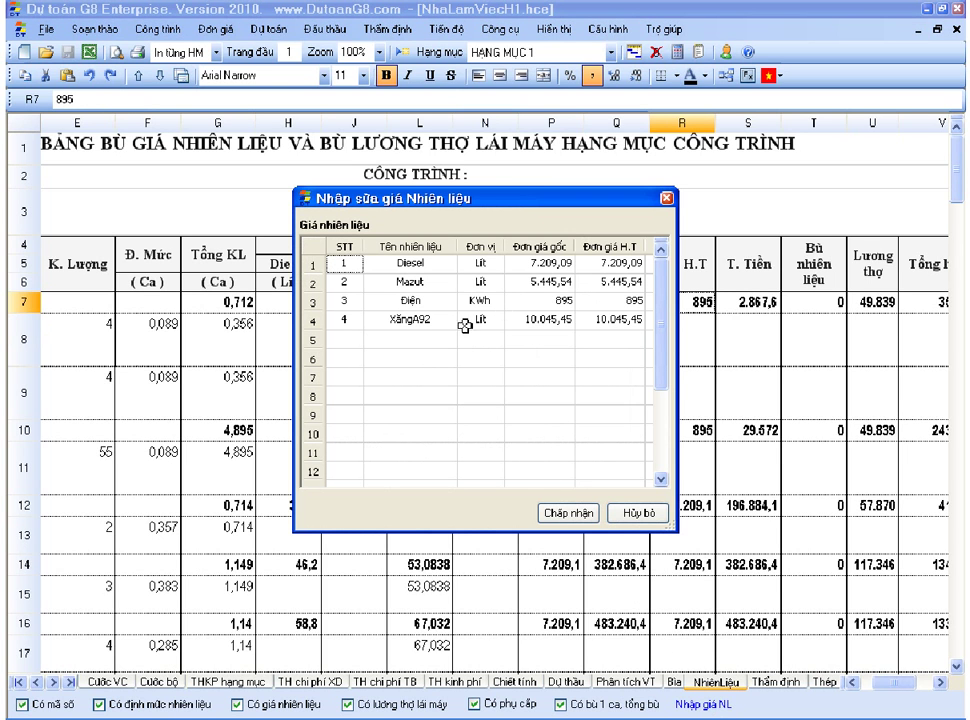
{"action": "left_click", "coordinate": [608, 266]}
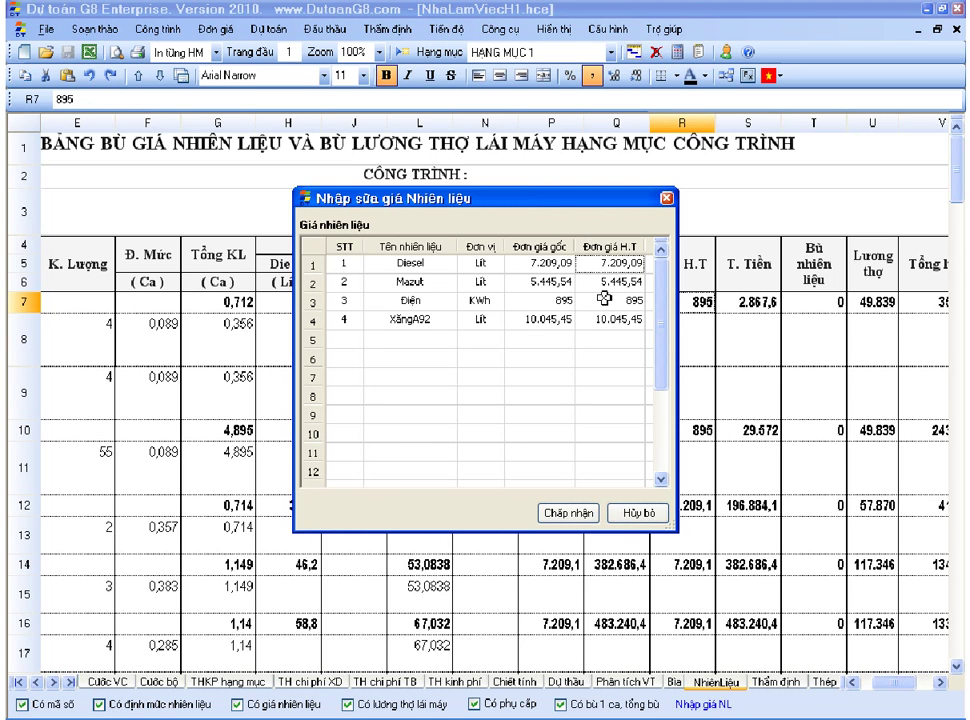
{"action": "type", "text": "8"}
{"action": "left_click", "coordinate": [610, 283]}
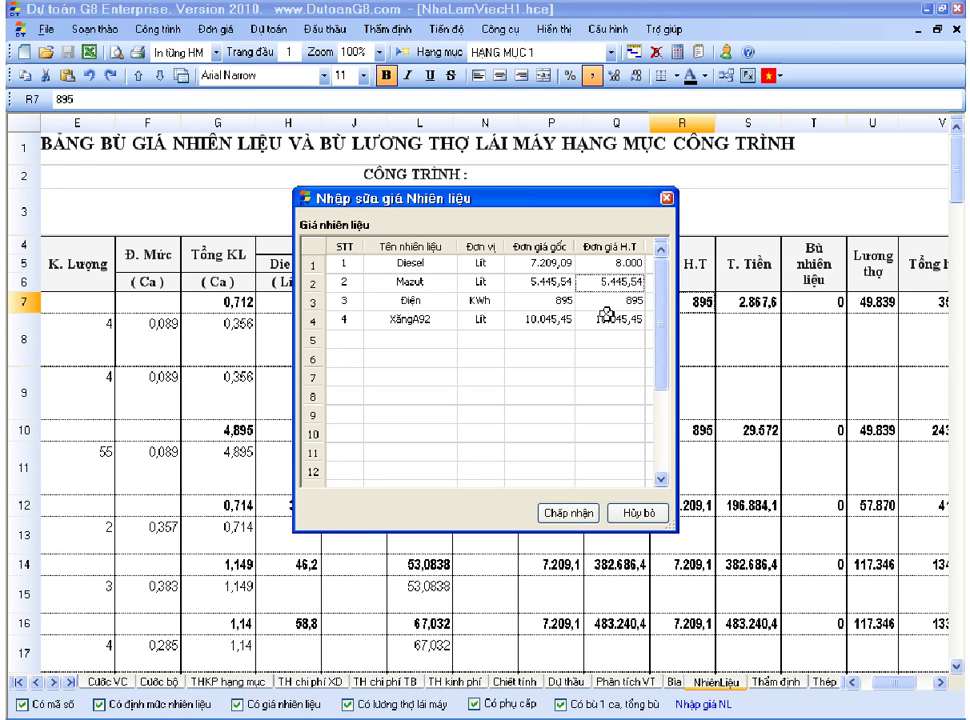
{"action": "type", "text": "6.500"}
{"action": "key", "text": "Return"}
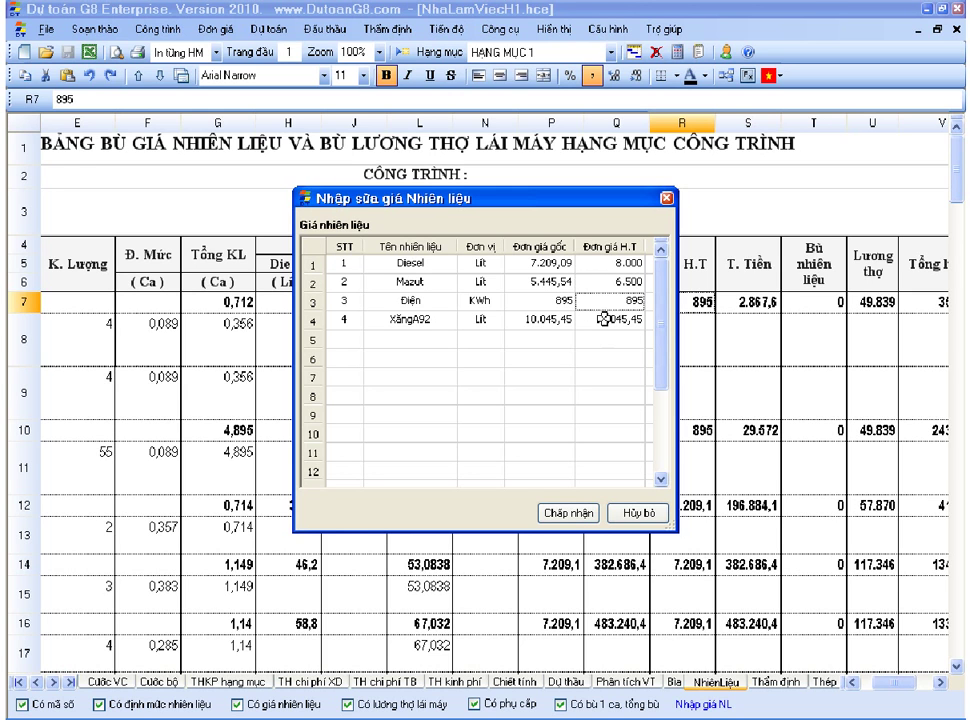
Set the current unit price of Điện to 1.200 and XăngA92 to 13.000, and accept the fuel prices.
{"action": "type", "text": "1.200"}
{"action": "key", "text": "Return"}
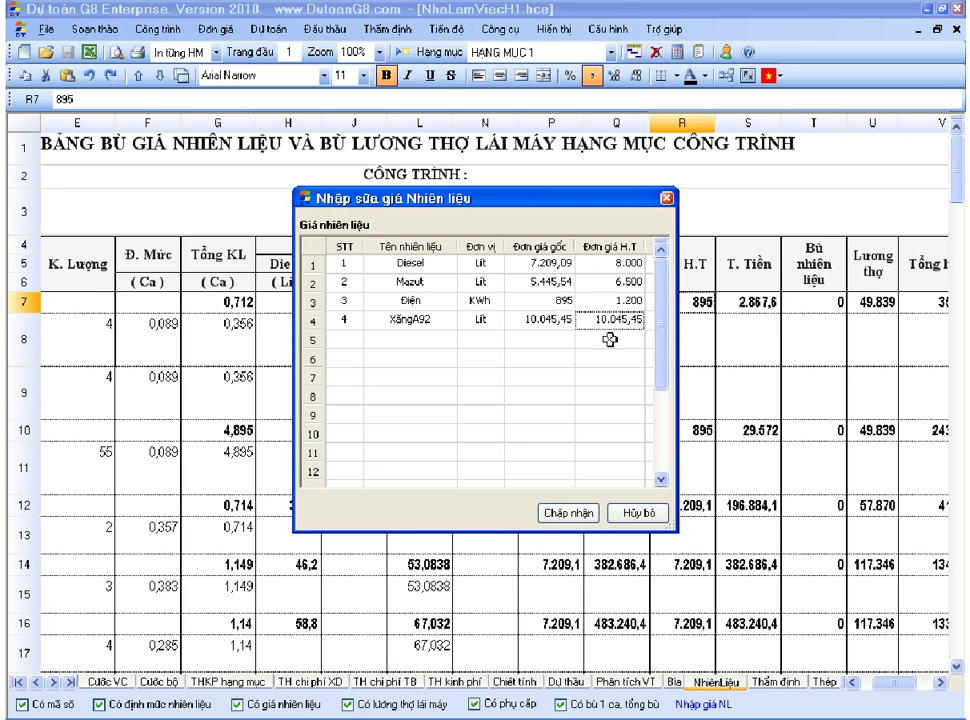
{"action": "type", "text": "13"}
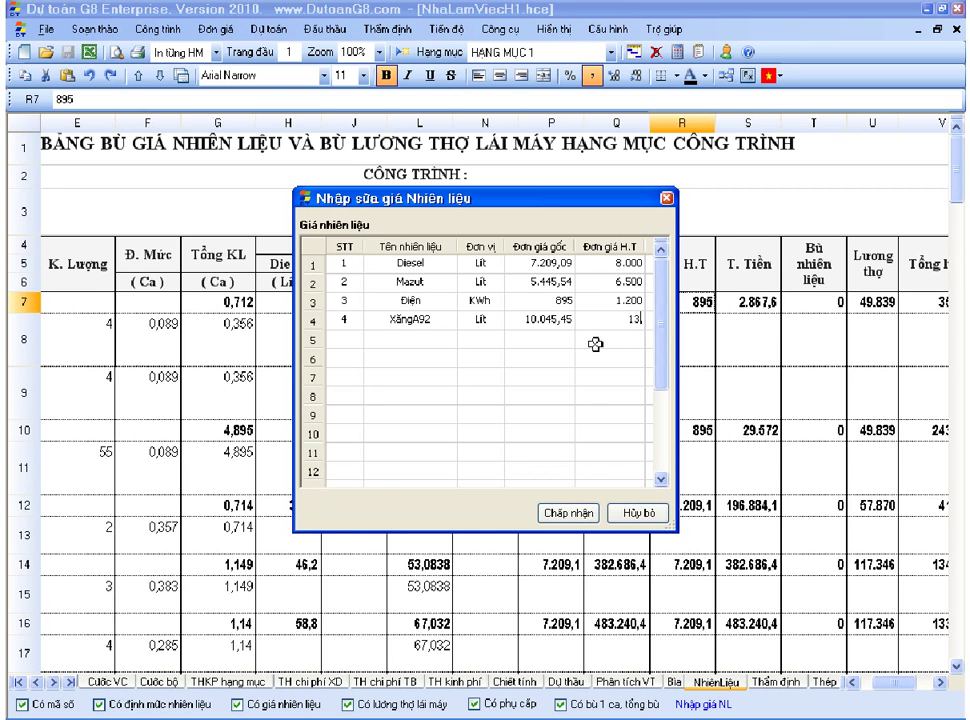
{"action": "type", "text": ".000"}
{"action": "key", "text": "Return"}
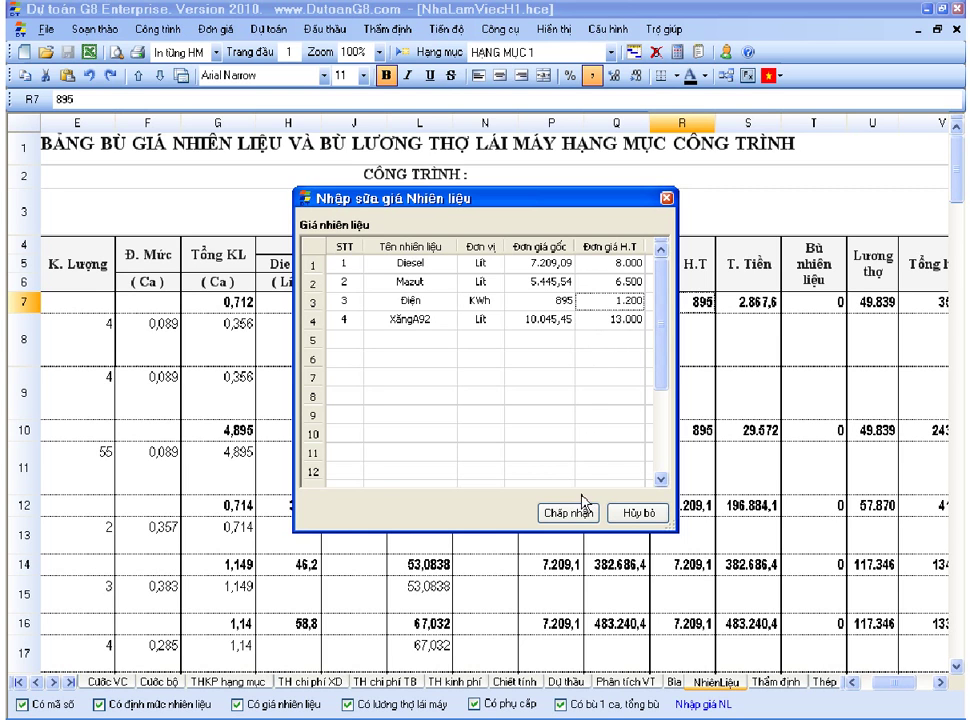
{"action": "left_click", "coordinate": [580, 517]}
Compare the base and current electricity prices of Đầm bàn 1Kw and check its fuel compensation (Bù nhiên liệu) formula.
{"action": "left_click", "coordinate": [628, 392]}
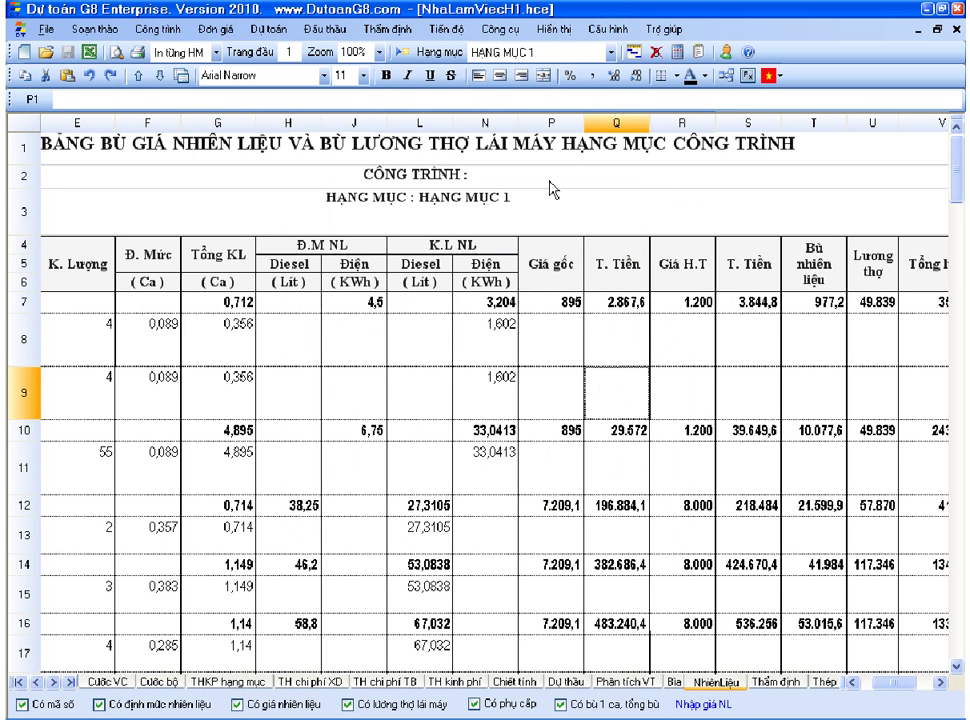
{"action": "left_click", "coordinate": [551, 122]}
{"action": "left_click", "coordinate": [568, 308]}
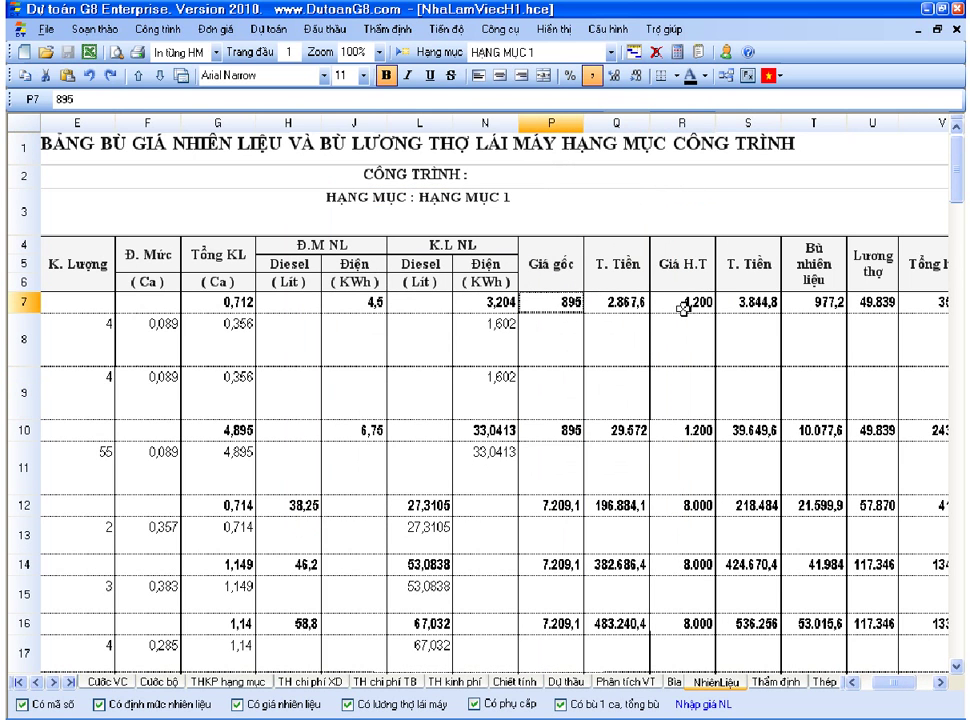
{"action": "left_click", "coordinate": [684, 303]}
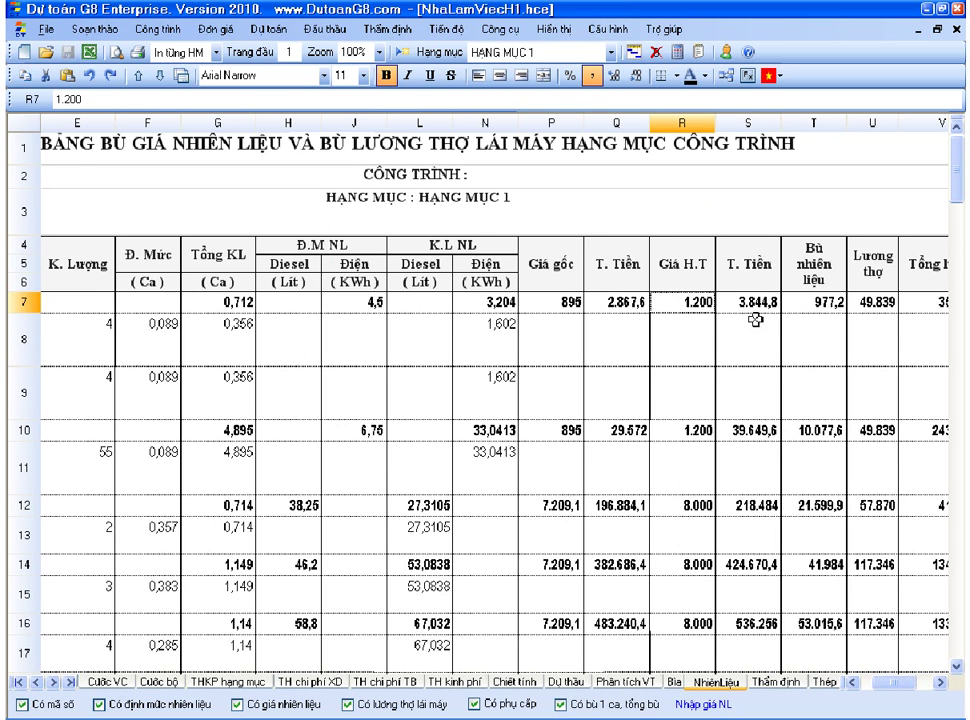
{"action": "left_click", "coordinate": [826, 304]}
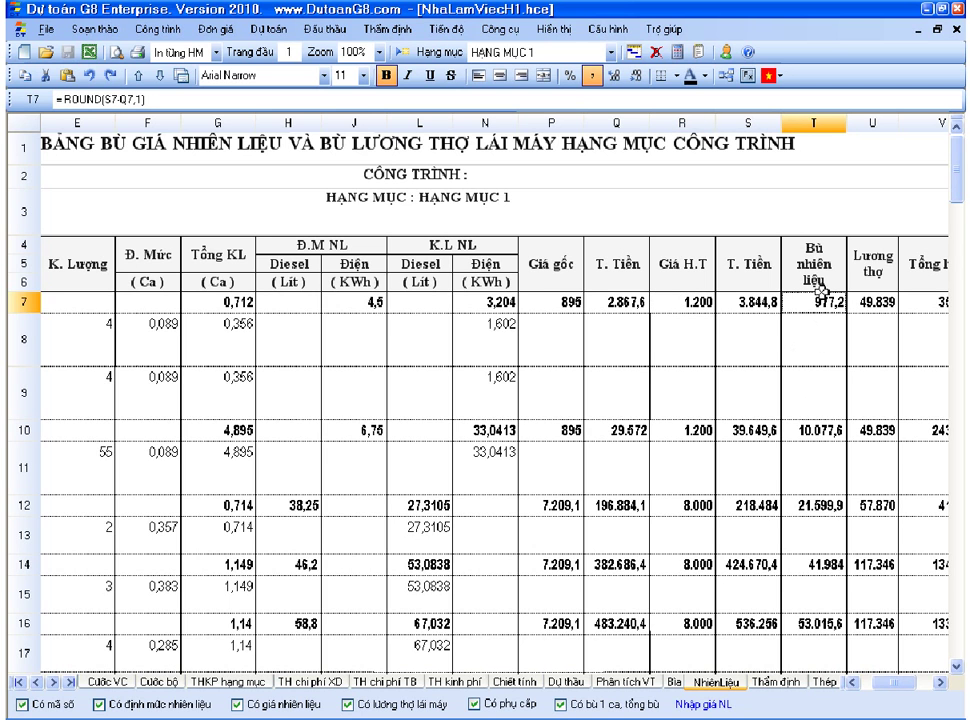
Highlight the total compensation column (Tổng bù) and inspect its formula for Đầm bàn 1Kw.
{"action": "left_click", "coordinate": [942, 683]}
{"action": "left_click", "coordinate": [942, 683]}
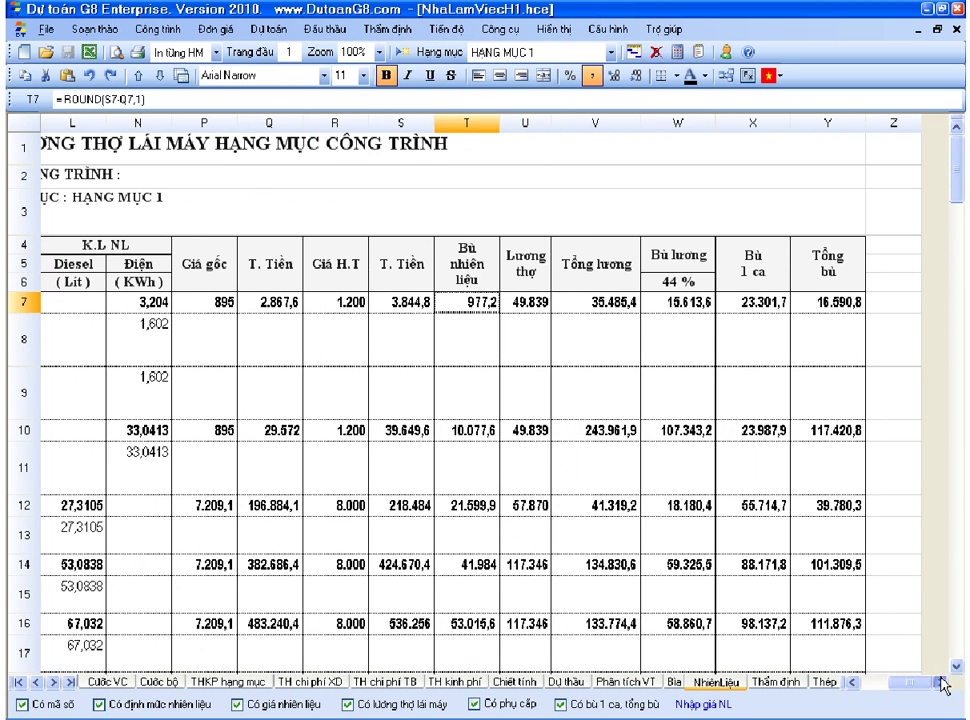
{"action": "left_click", "coordinate": [830, 122]}
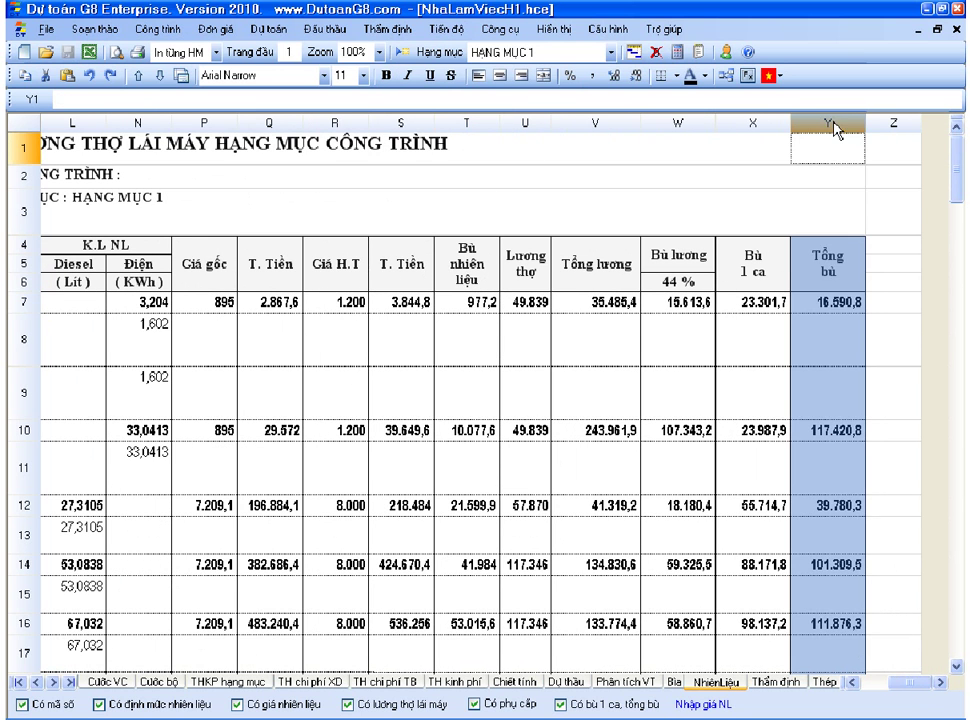
{"action": "left_click", "coordinate": [833, 301]}
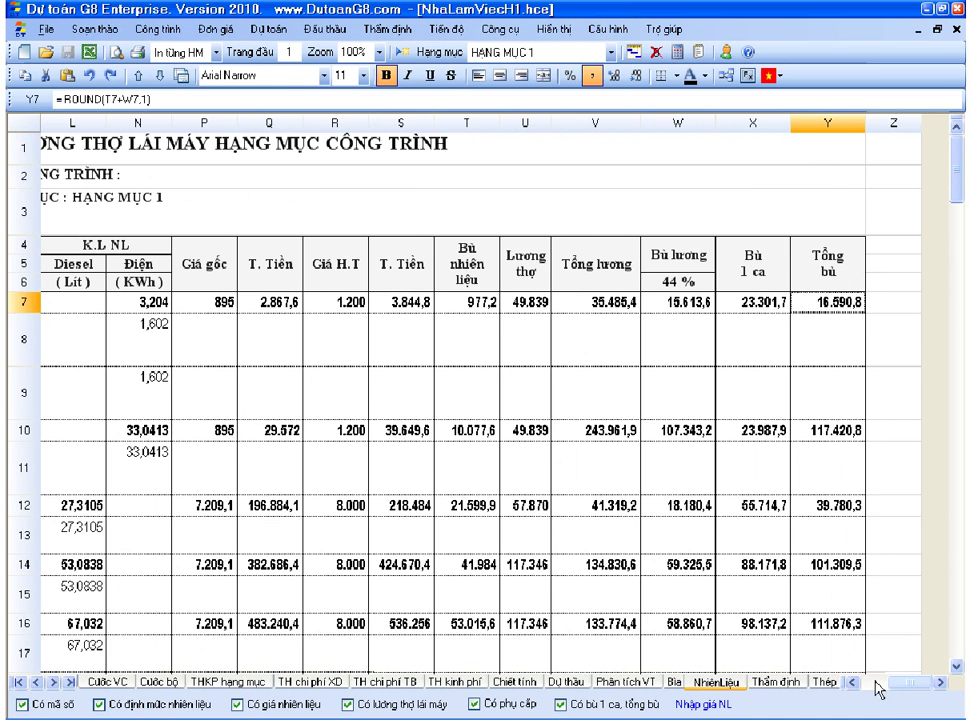
Compare the total shift quantity of Đầm bàn 1Kw with its total compensation (Tổng bù) and per-shift compensation (Bù 1 ca) formulas.
{"action": "left_click_drag", "start_coordinate": [878, 690], "coordinate": [858, 690]}
{"action": "left_click", "coordinate": [660, 303]}
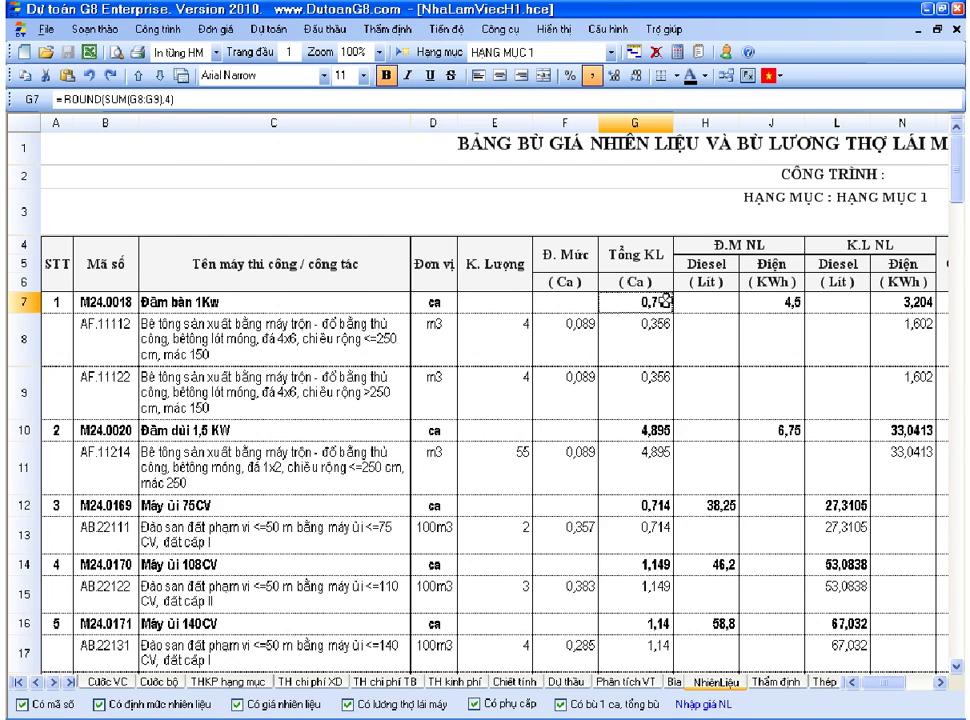
{"action": "left_click", "coordinate": [940, 683]}
{"action": "left_click", "coordinate": [940, 683]}
{"action": "left_click_drag", "start_coordinate": [940, 683], "coordinate": [946, 684]}
{"action": "left_click", "coordinate": [826, 303]}
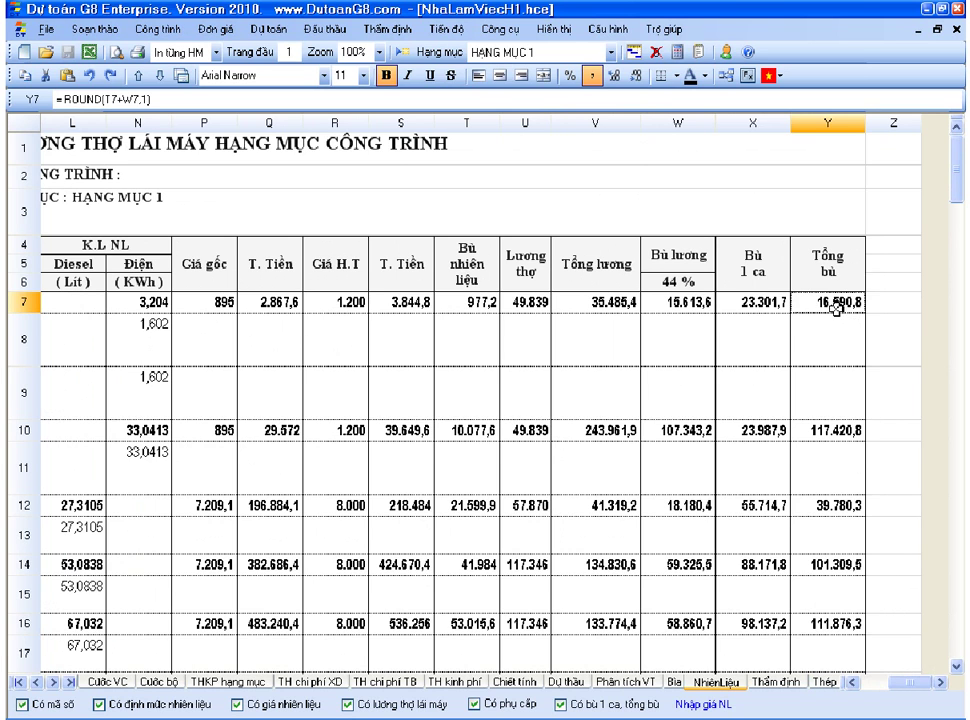
{"action": "left_click", "coordinate": [758, 303]}
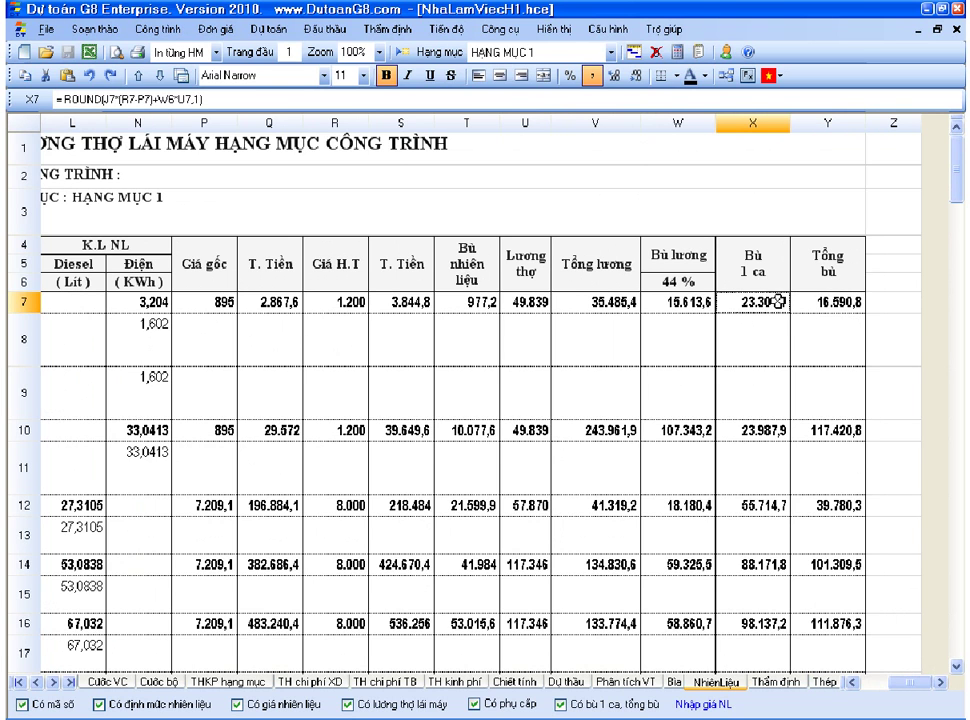
Examine how the wage compensation (Bù lương) of Đầm bàn 1Kw is calculated from the percentage in the column header.
{"action": "left_click", "coordinate": [696, 302]}
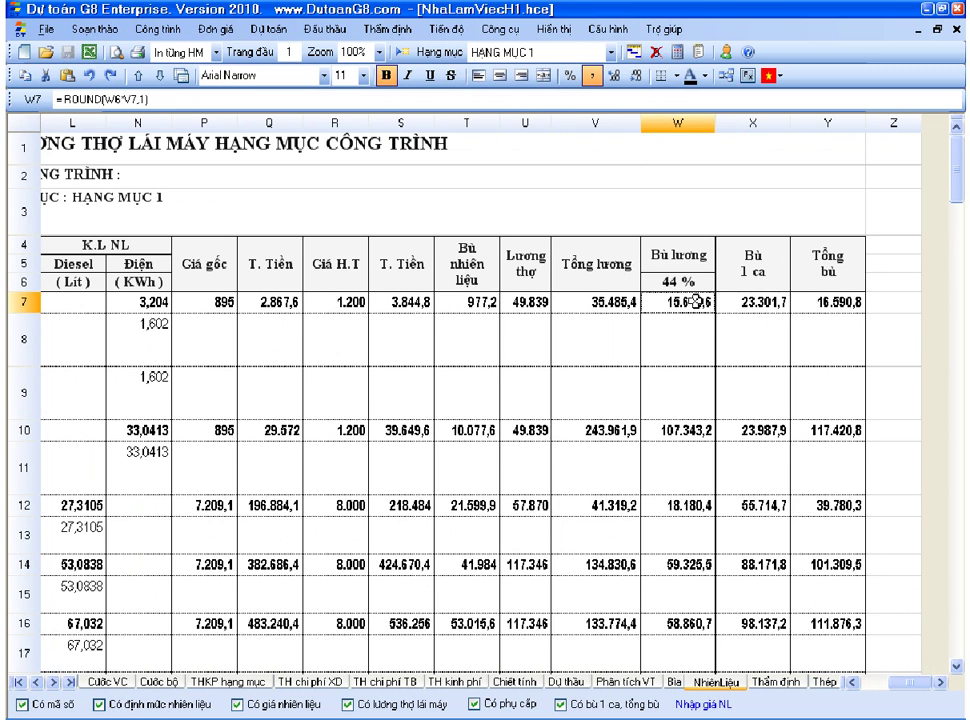
{"action": "left_click", "coordinate": [681, 282]}
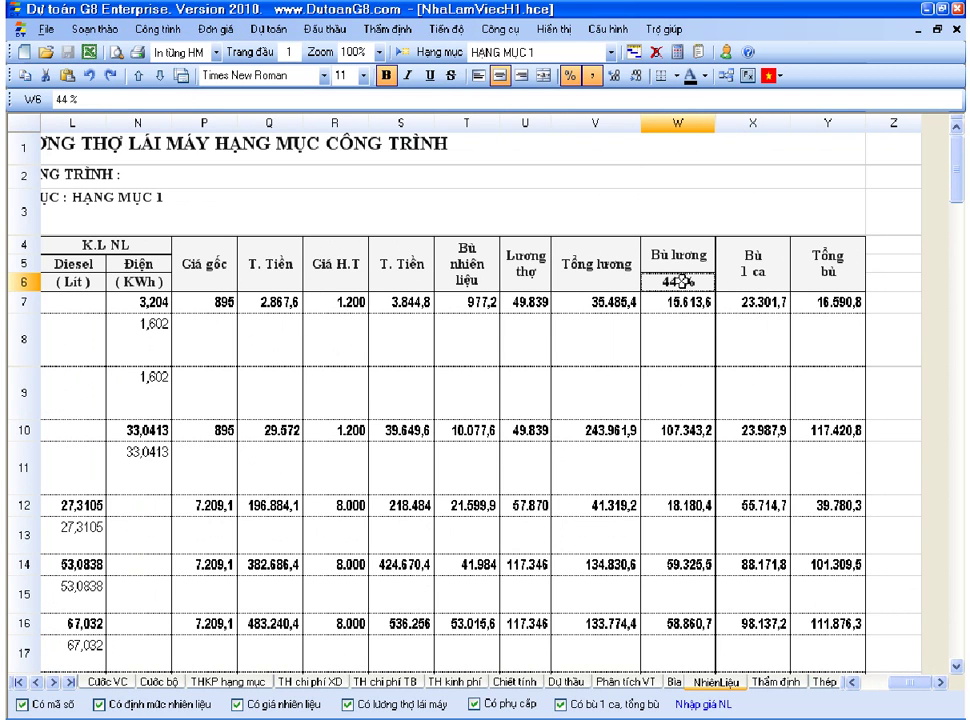
{"action": "left_click", "coordinate": [681, 302]}
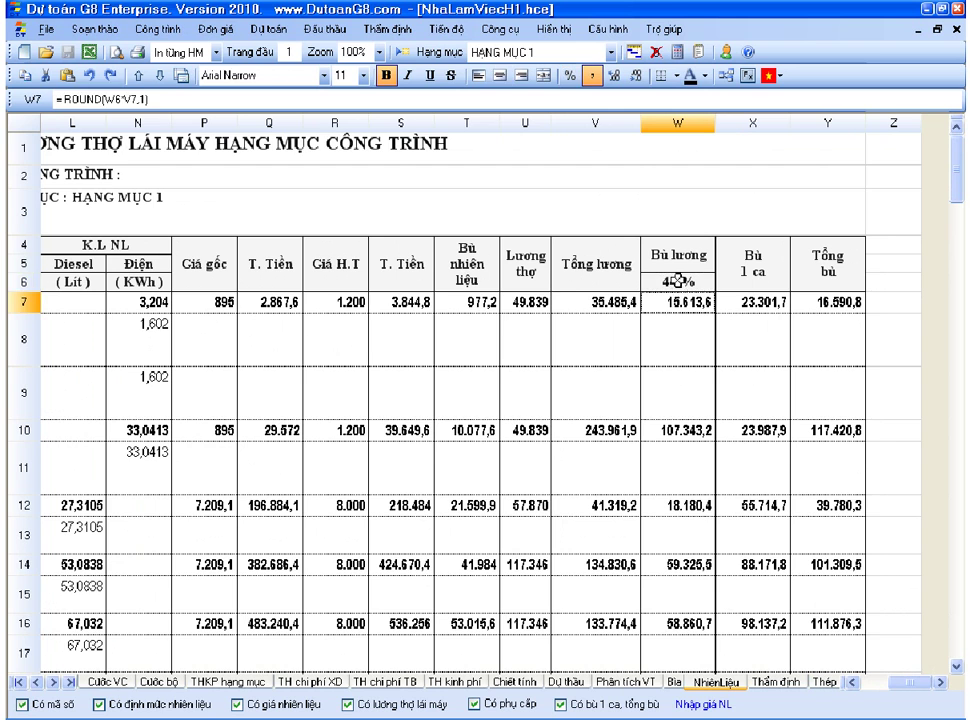
{"action": "key", "text": "Up"}
{"action": "left_click", "coordinate": [681, 306]}
{"action": "key", "text": "Up"}
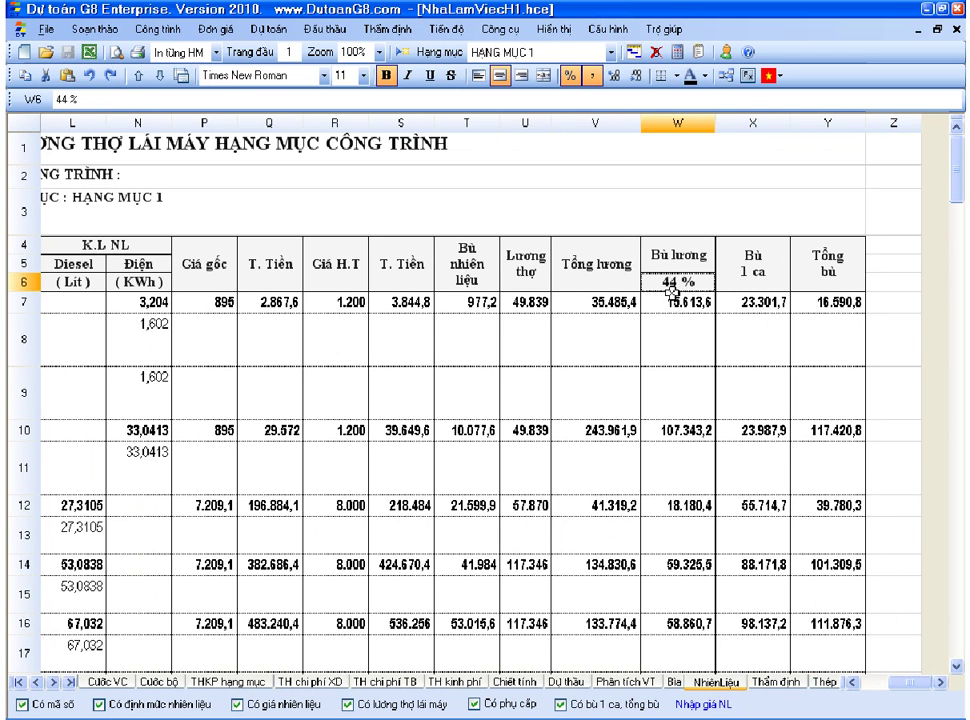
{"action": "key", "text": "shift+Down"}
{"action": "left_click", "coordinate": [676, 305]}
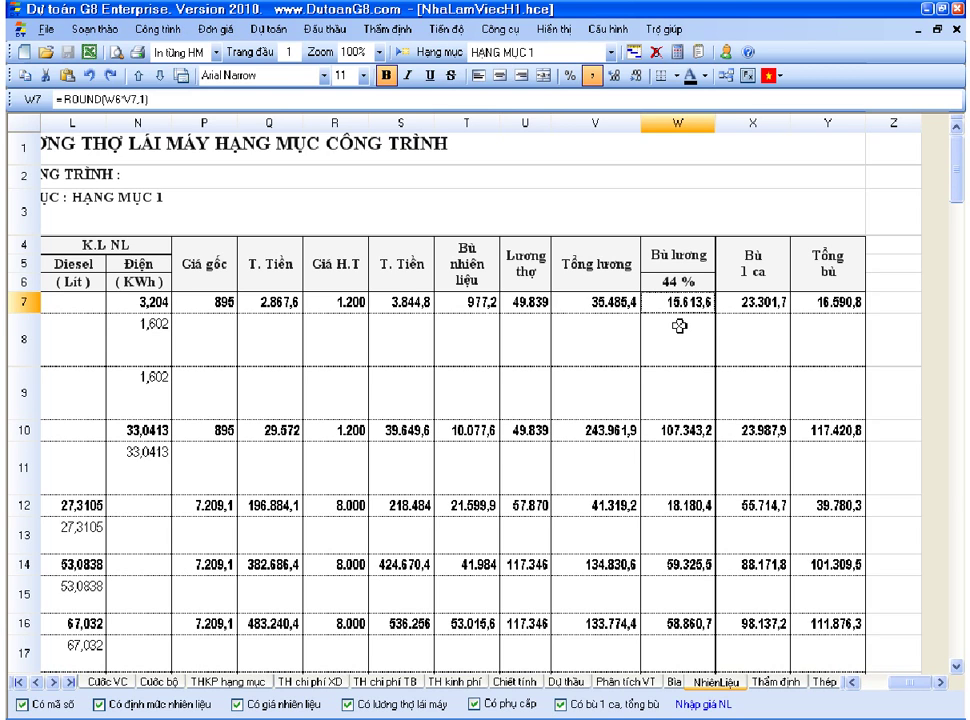
{"action": "key", "text": "Up"}
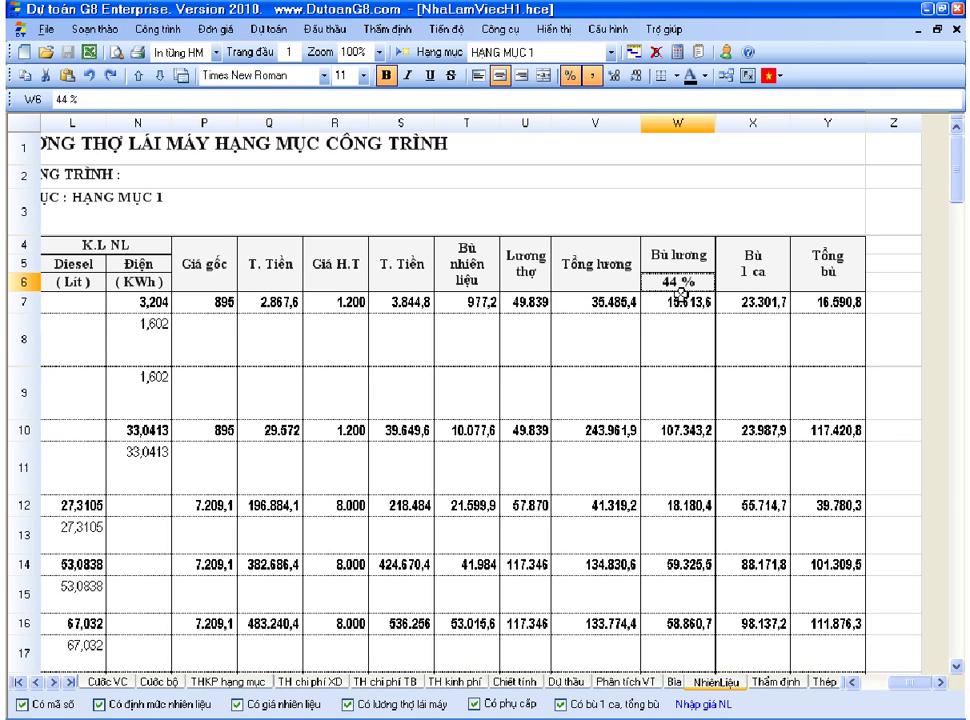
{"action": "left_click", "coordinate": [683, 302]}
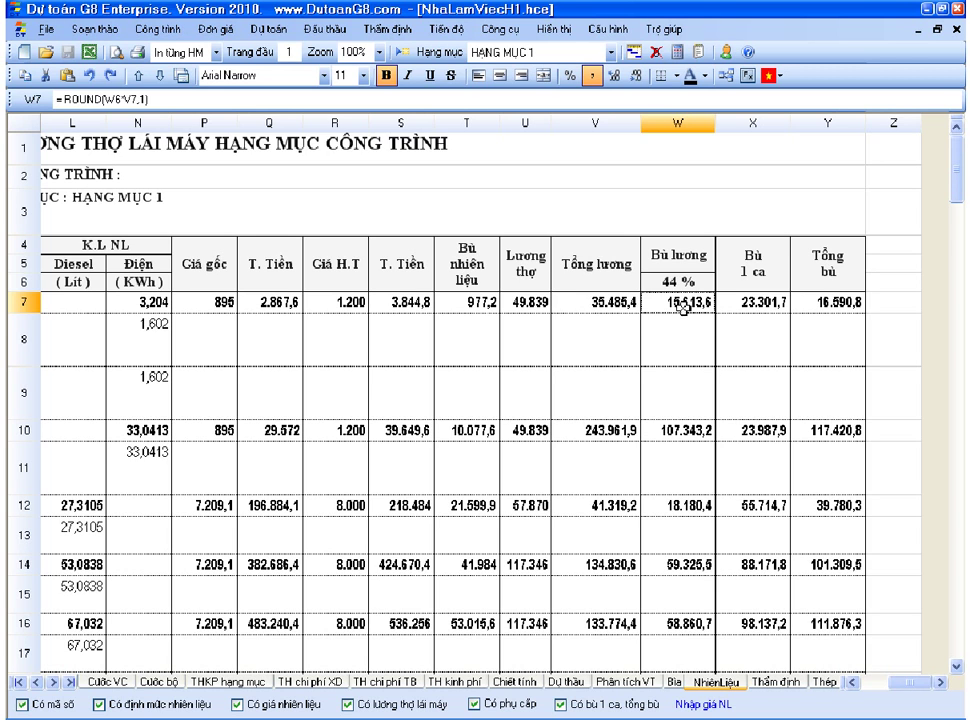
{"action": "left_click", "coordinate": [686, 326]}
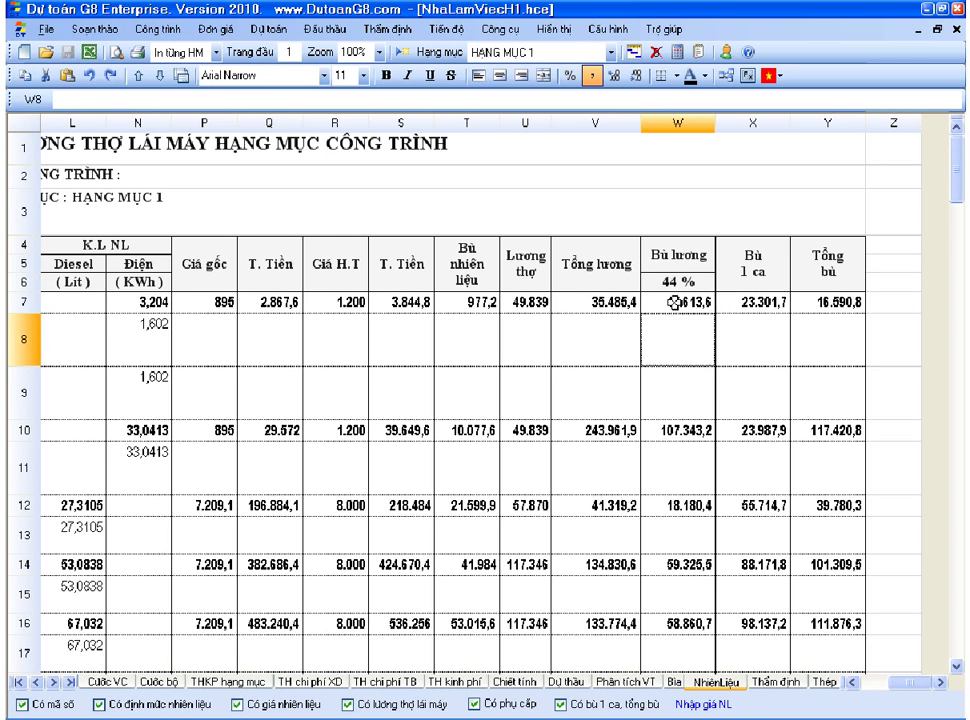
Set the wage compensation (Bù lương) percentage in the column header to 57 %.
{"action": "left_click", "coordinate": [674, 304]}
{"action": "left_click", "coordinate": [683, 285]}
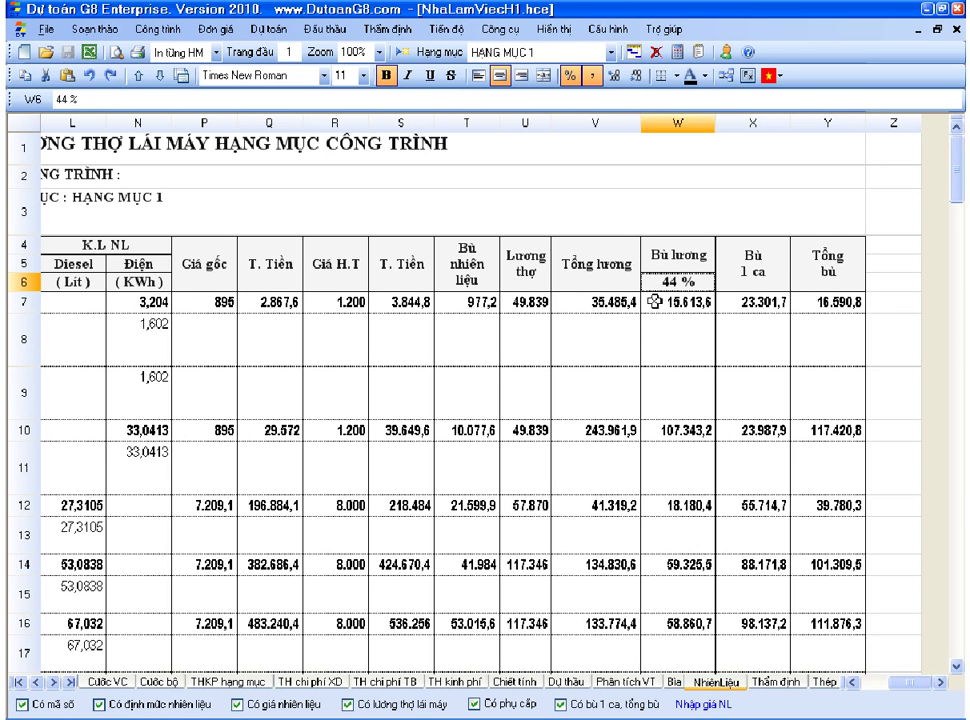
{"action": "type", "text": "57,"}
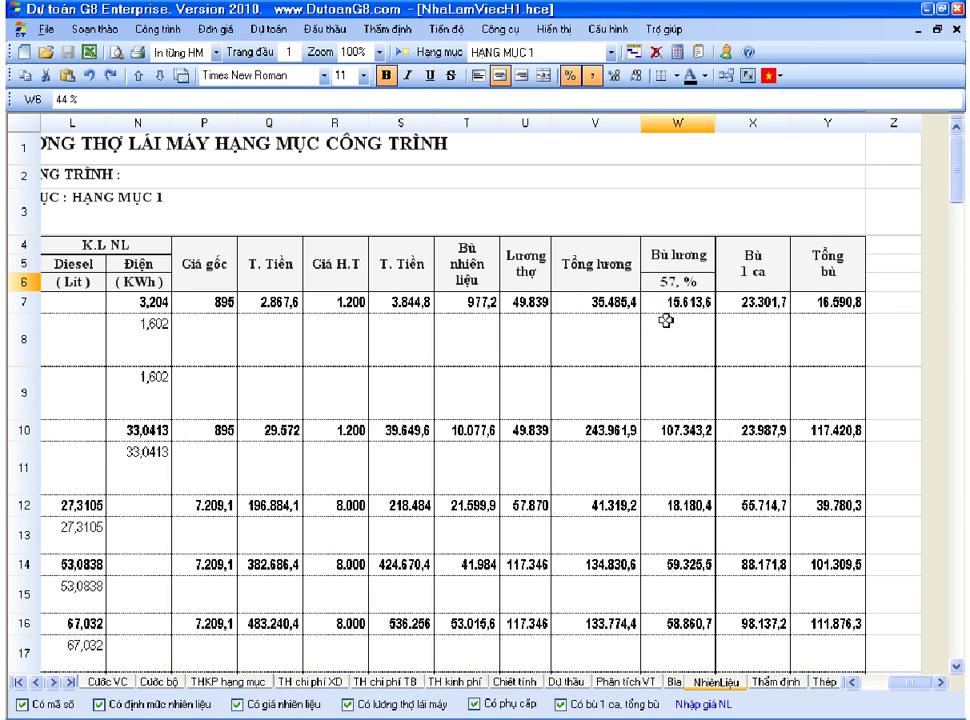
{"action": "key", "text": "Return"}
{"action": "left_click", "coordinate": [667, 318]}
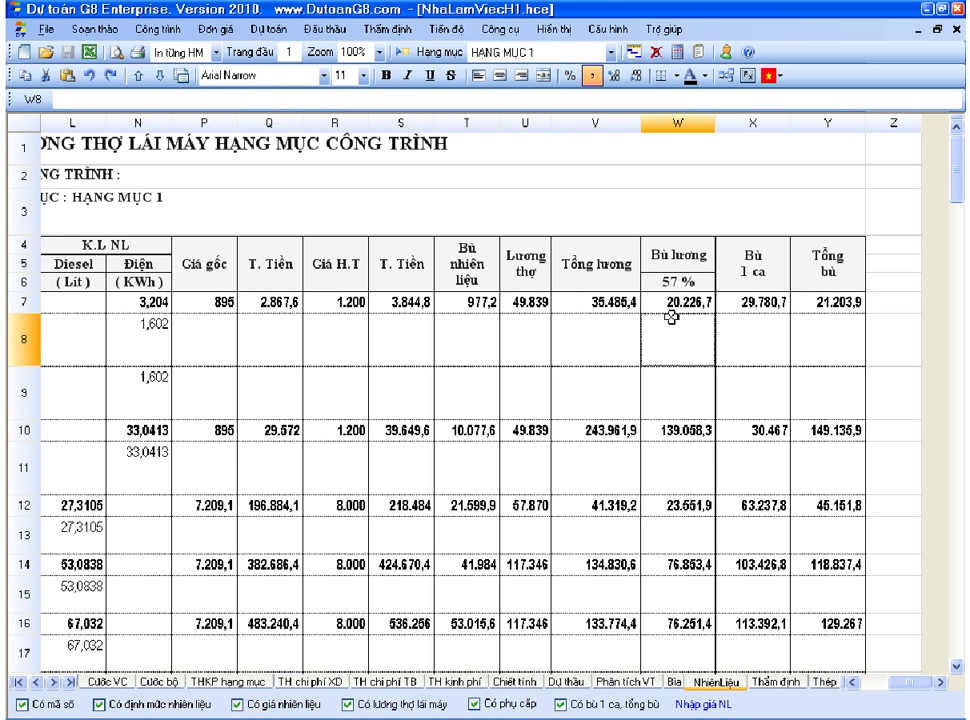
Review the wage compensation column and inspect the per-shift (Bù 1 ca) and total (Tổng bù) compensation formulas of Đầm bàn 1Kw.
{"action": "left_click", "coordinate": [676, 282]}
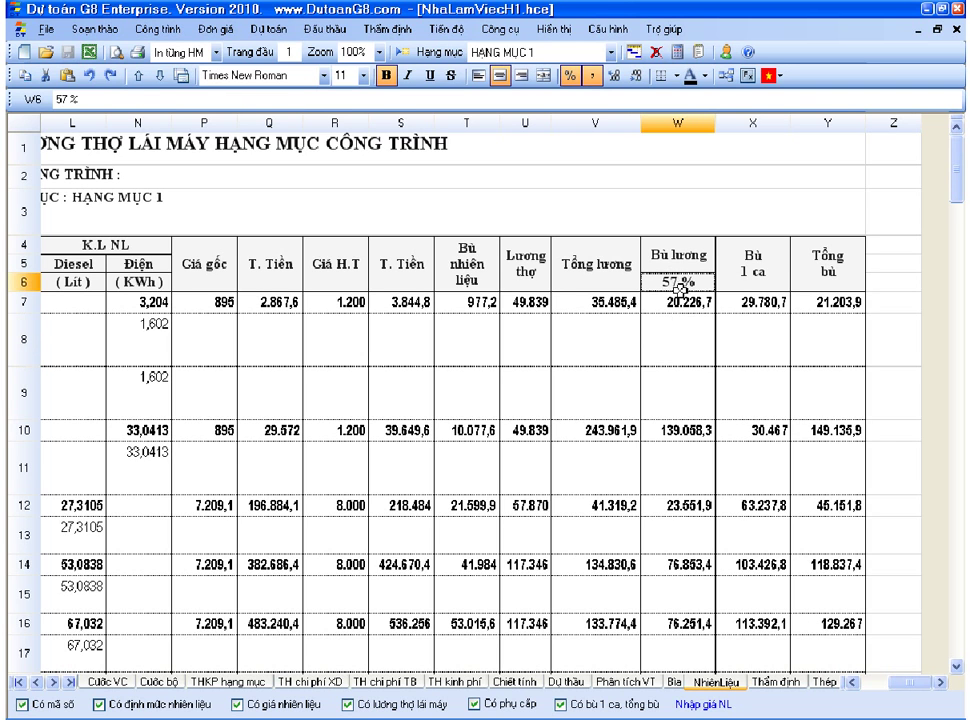
{"action": "left_click_drag", "start_coordinate": [682, 300], "coordinate": [678, 622]}
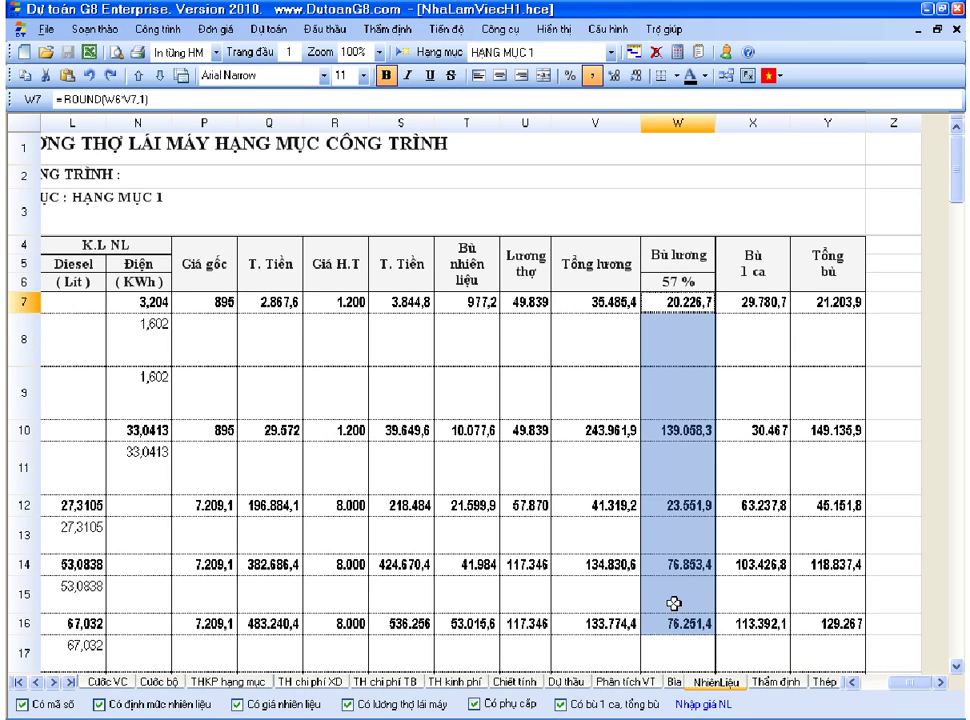
{"action": "left_click_drag", "start_coordinate": [773, 301], "coordinate": [757, 318]}
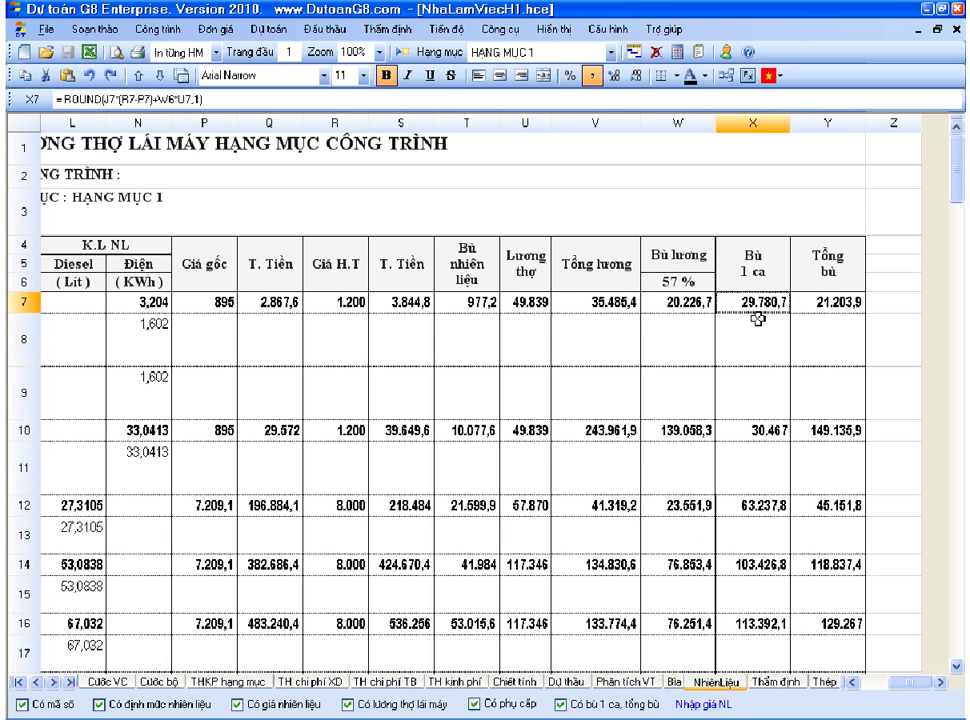
{"action": "left_click", "coordinate": [825, 288]}
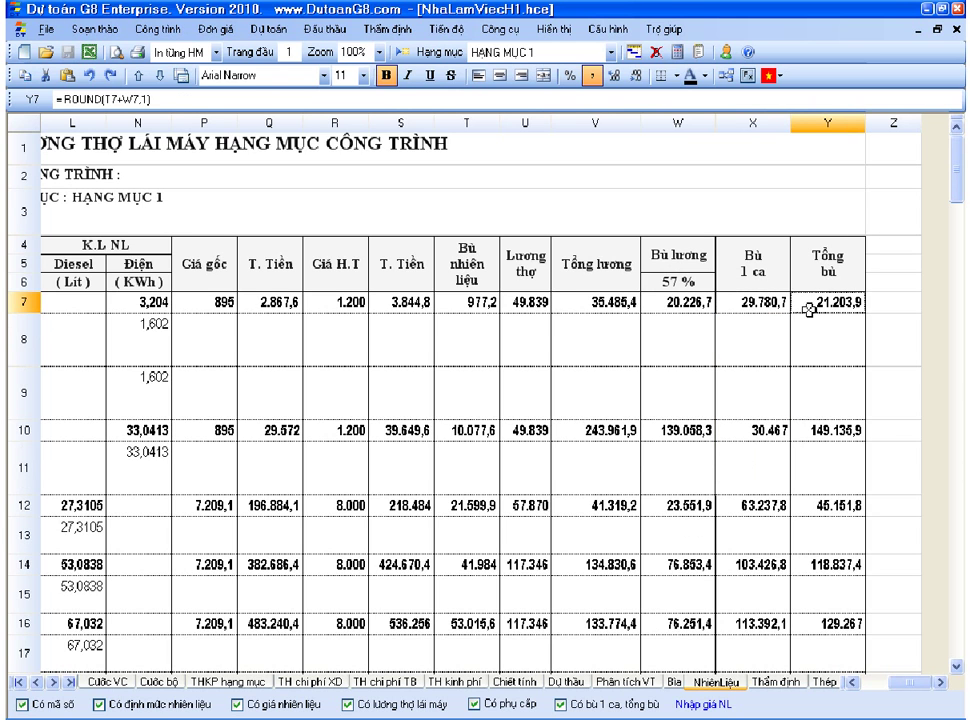
{"action": "left_click", "coordinate": [760, 306]}
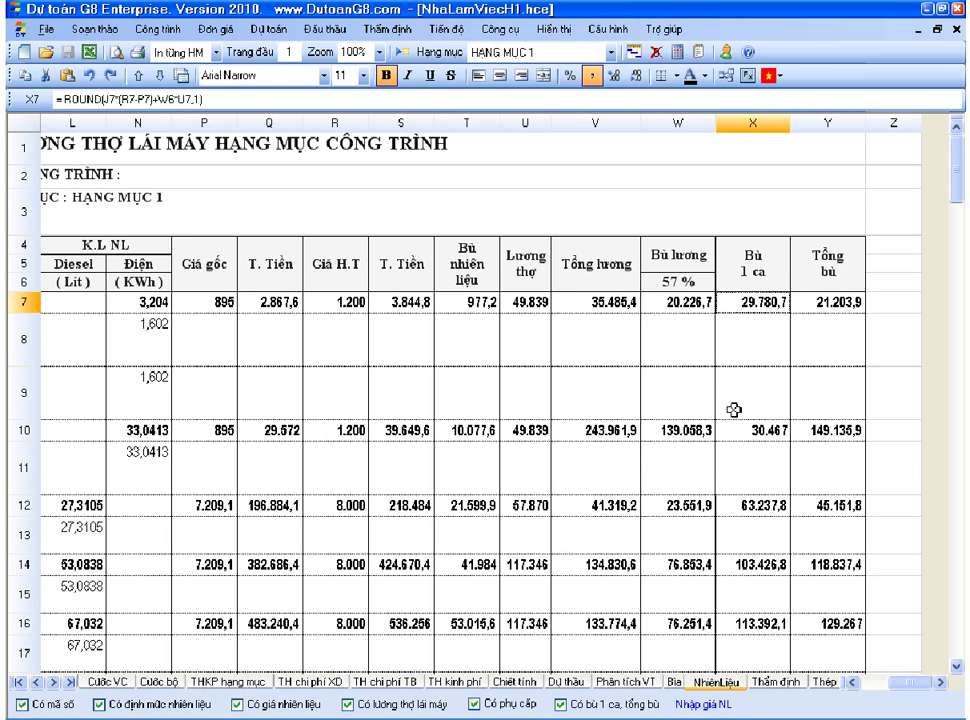
Check the second machine's wage compensation formula in row 10 and compare its per-shift compensation formula with that of the first machine.
{"action": "left_click", "coordinate": [675, 433]}
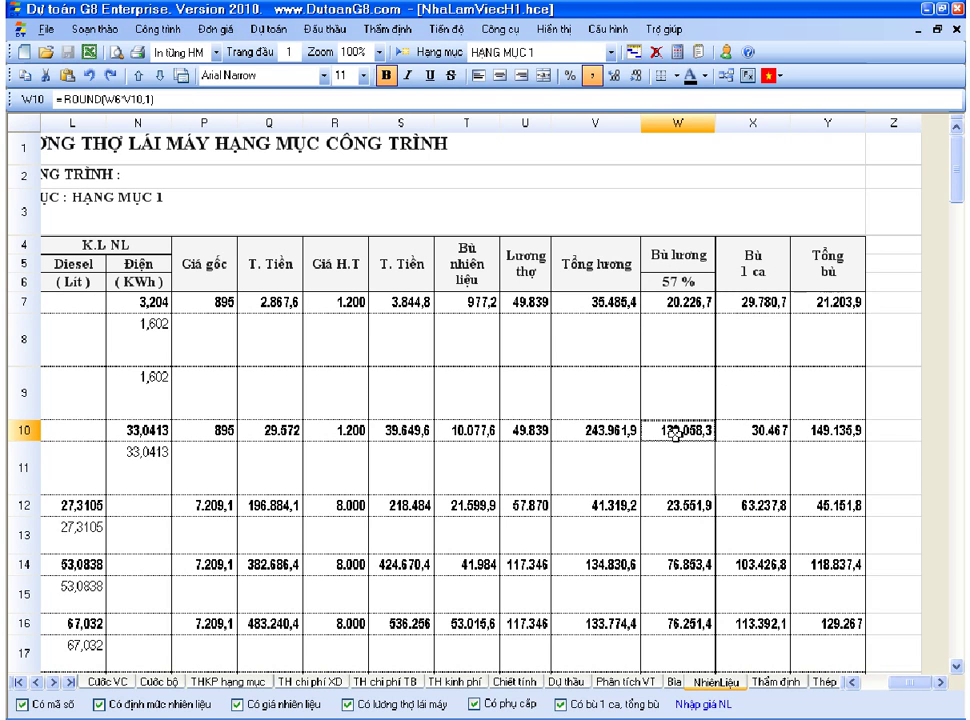
{"action": "left_click", "coordinate": [756, 122]}
{"action": "left_click", "coordinate": [768, 304]}
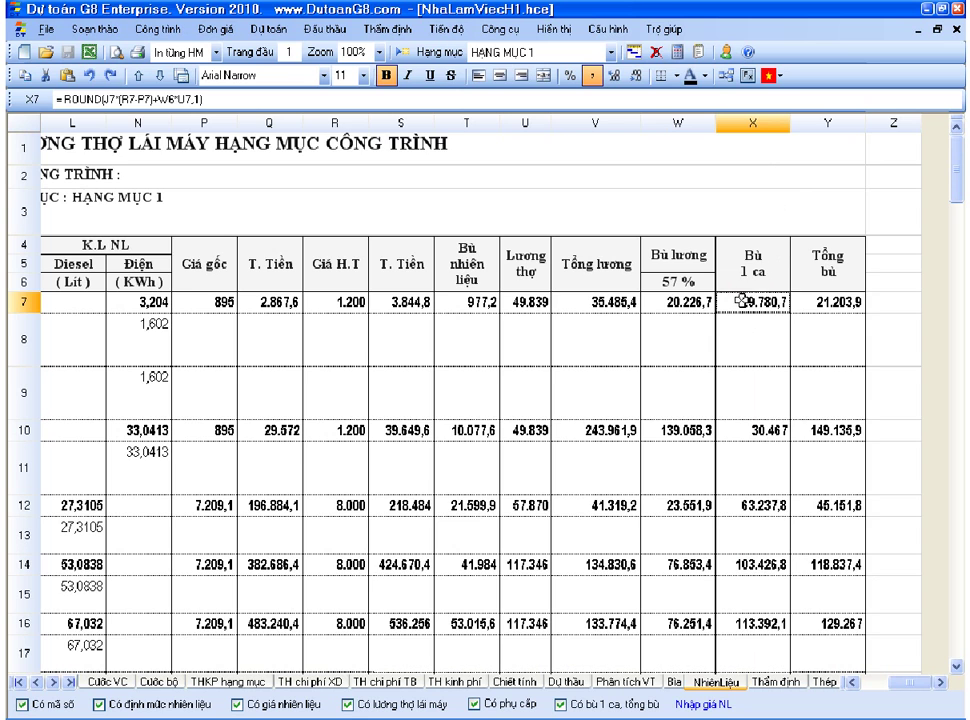
{"action": "left_click", "coordinate": [752, 420]}
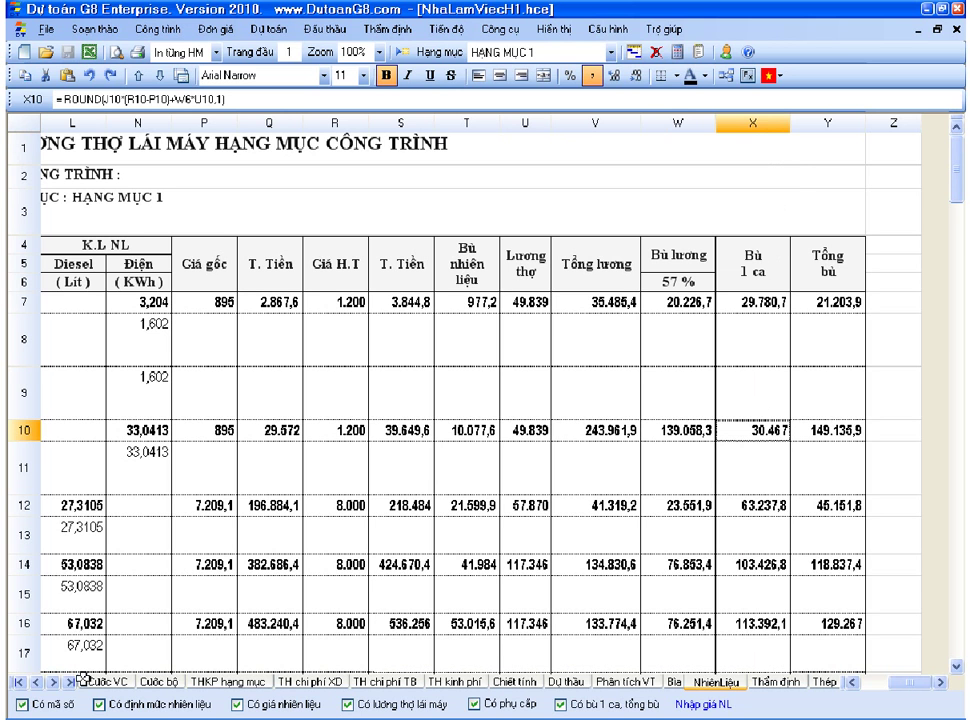
Open the Tổng hợp VT sheet and display it as the site price table (Bảng giá hiện trường).
{"action": "left_click", "coordinate": [37, 683]}
{"action": "left_click", "coordinate": [37, 683]}
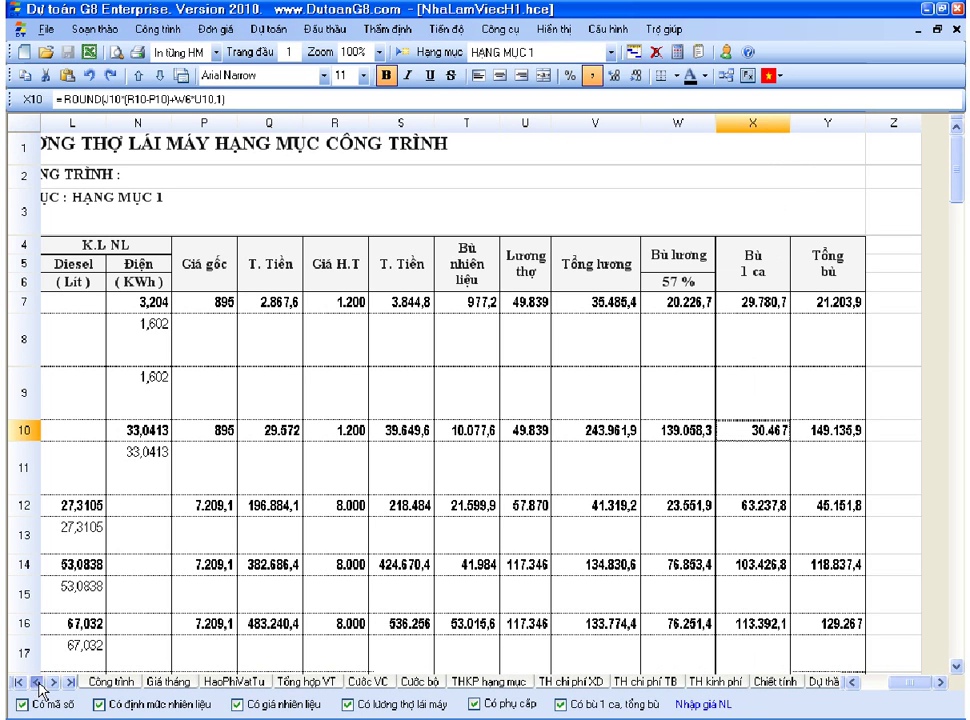
{"action": "left_click", "coordinate": [310, 683]}
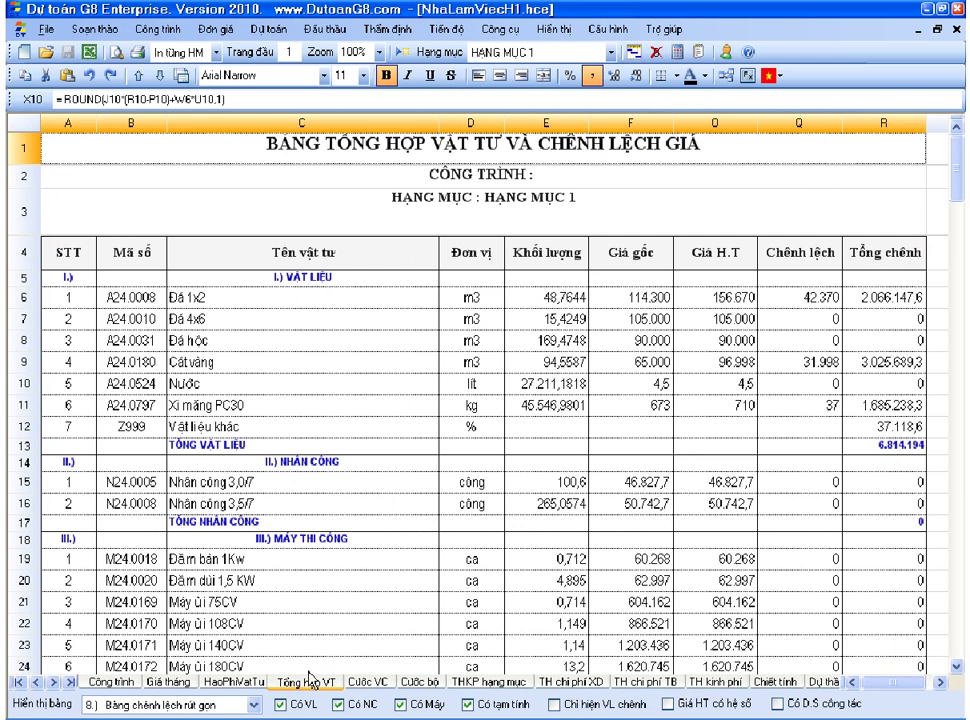
{"action": "left_click", "coordinate": [277, 580]}
{"action": "left_click", "coordinate": [254, 704]}
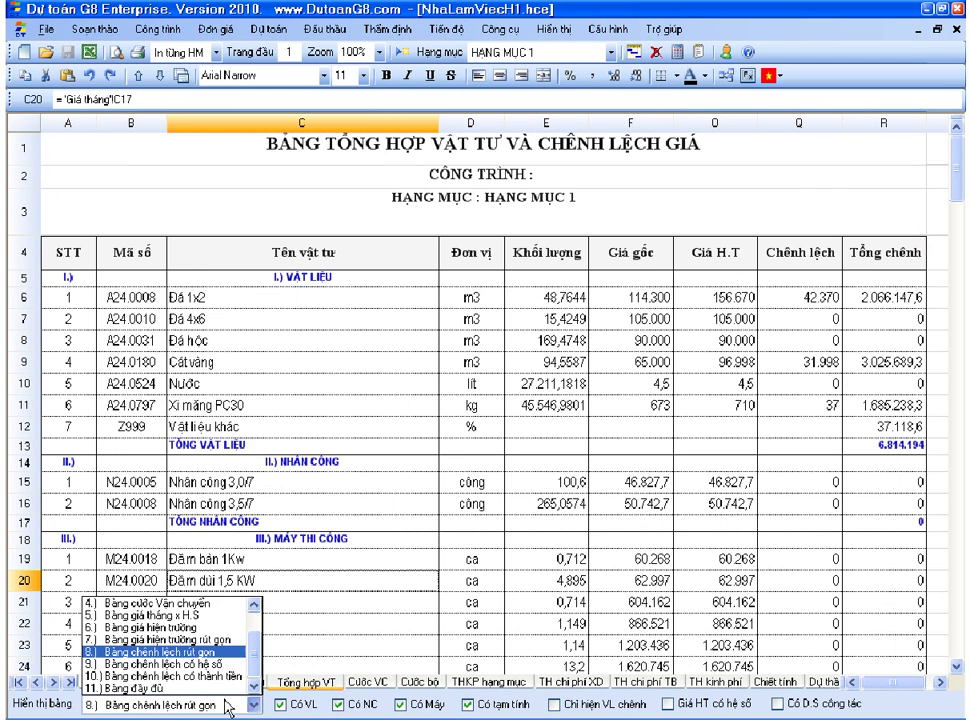
{"action": "left_click", "coordinate": [150, 628]}
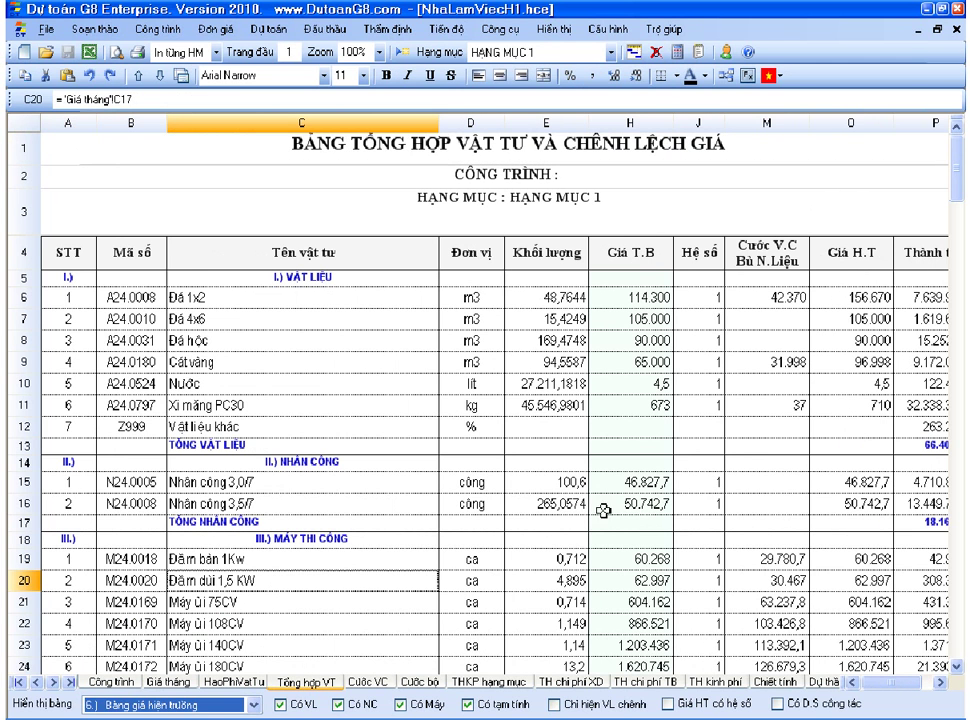
Highlight the Cước V.C / Bù N.Liệu column and examine its transport cost values for the materials.
{"action": "left_click", "coordinate": [768, 125]}
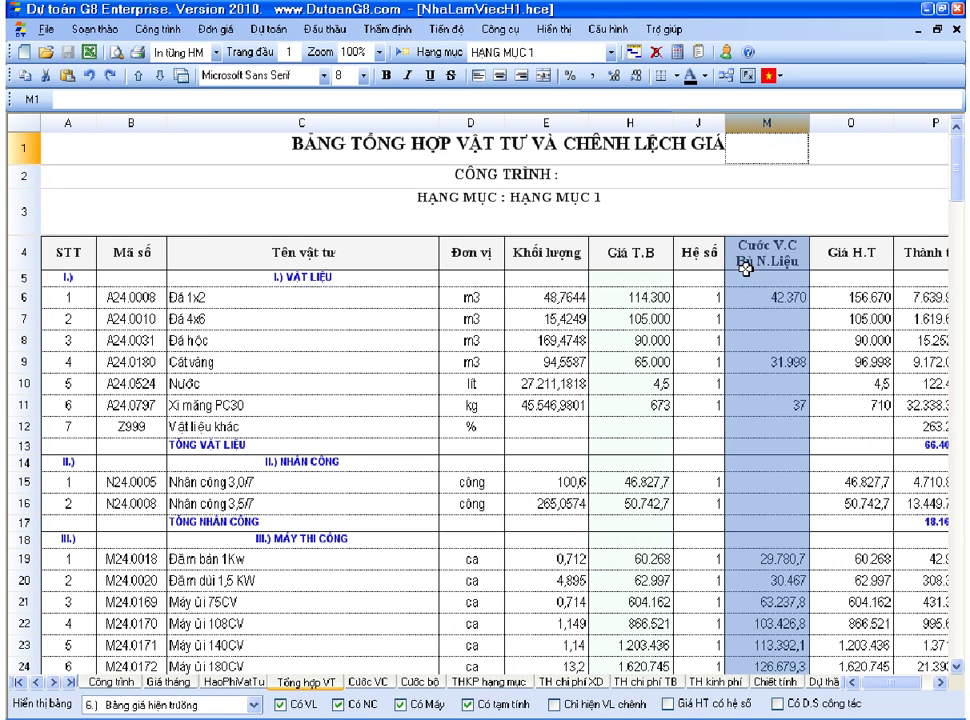
{"action": "left_click_drag", "start_coordinate": [280, 297], "coordinate": [793, 438]}
{"action": "left_click_drag", "start_coordinate": [740, 300], "coordinate": [797, 420]}
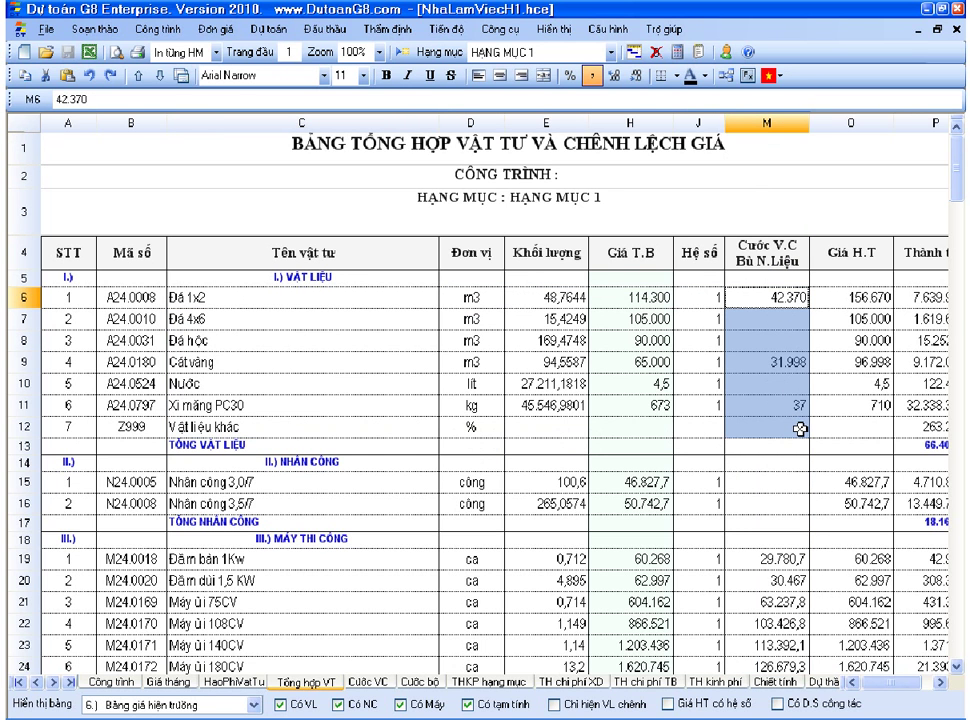
{"action": "scroll", "coordinate": [800, 429], "scroll_direction": "down", "scroll_amount": 2}
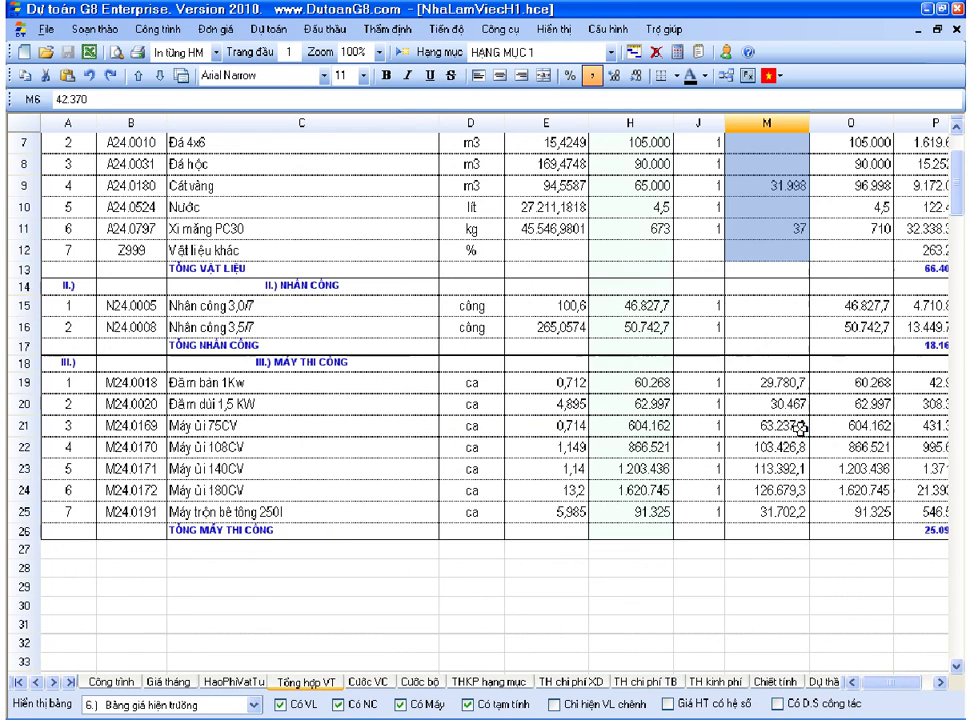
{"action": "scroll", "coordinate": [800, 429], "scroll_direction": "up", "scroll_amount": 2}
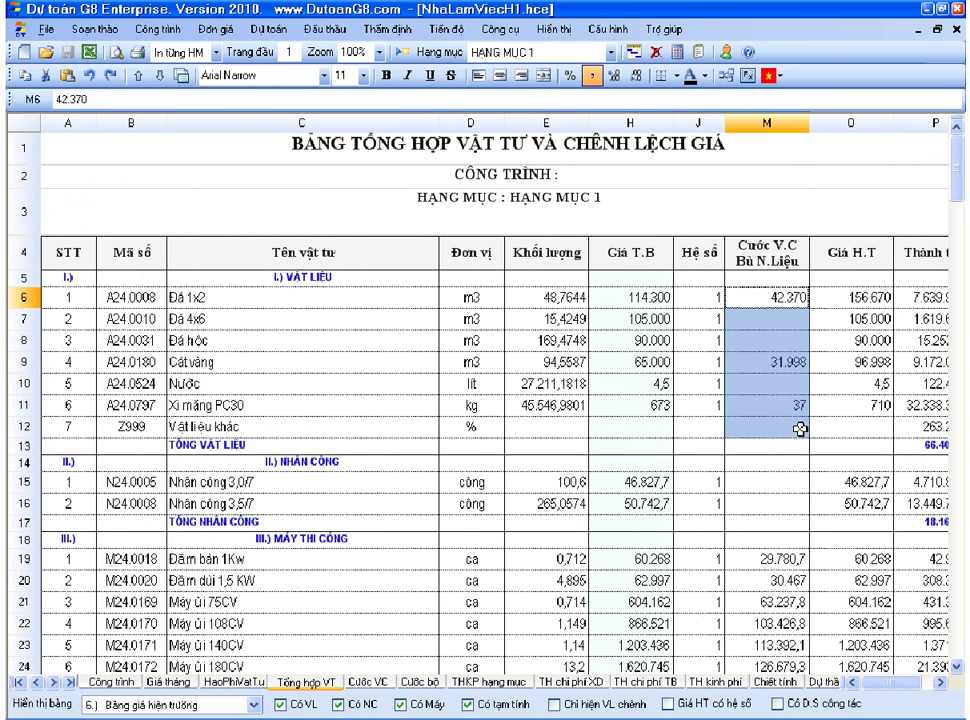
Highlight the fuel compensation values of all construction machines from Đầm bàn 1Kw to Máy trộn bê tông 250l.
{"action": "left_click_drag", "start_coordinate": [771, 559], "coordinate": [773, 622]}
{"action": "scroll", "coordinate": [778, 617], "scroll_direction": "down", "scroll_amount": 2}
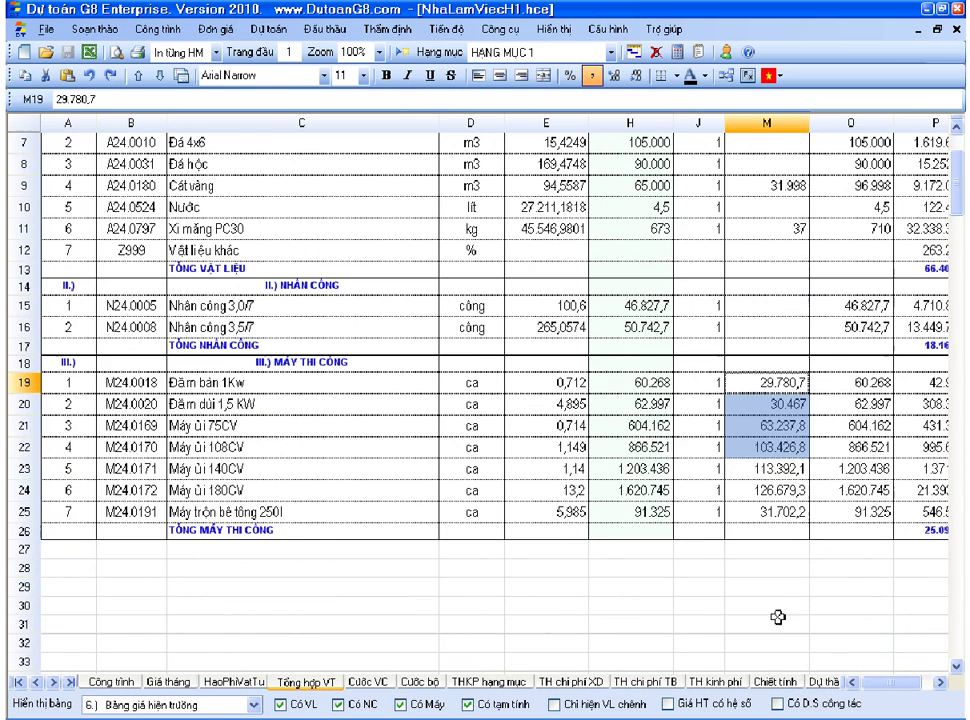
{"action": "left_click_drag", "start_coordinate": [786, 382], "coordinate": [780, 511]}
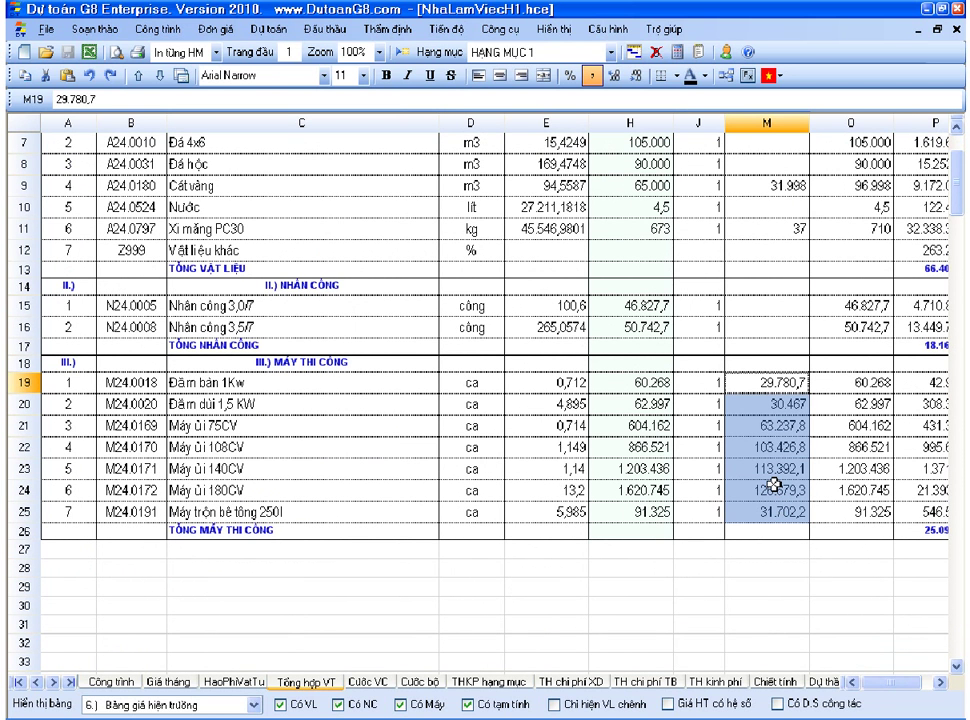
{"action": "left_click", "coordinate": [785, 383]}
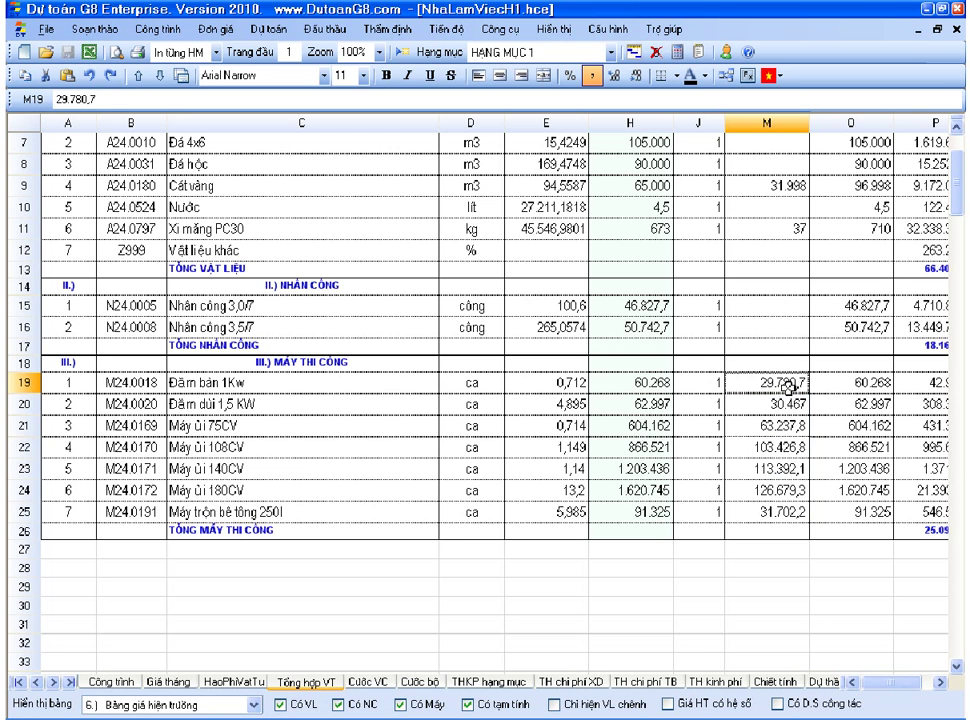
Compare the per-shift compensation of Đầm bàn 1Kw in the NhiênLiệu sheet with its compensation in the Tổng hợp VT sheet.
{"action": "left_click", "coordinate": [53, 683]}
{"action": "left_click", "coordinate": [53, 683]}
{"action": "left_click", "coordinate": [53, 683]}
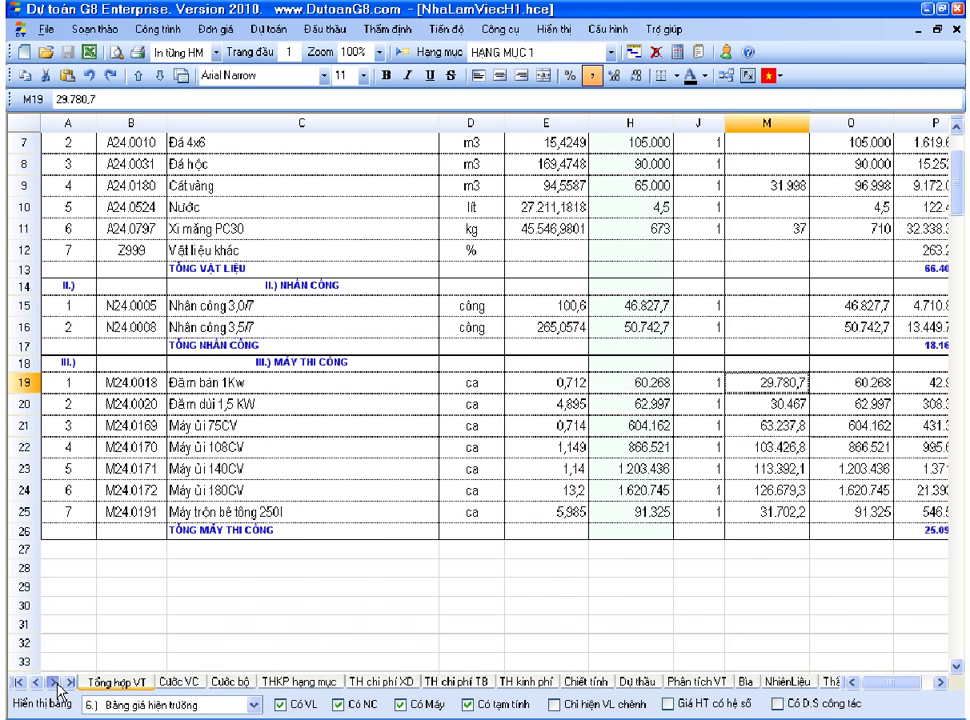
{"action": "left_click", "coordinate": [788, 683]}
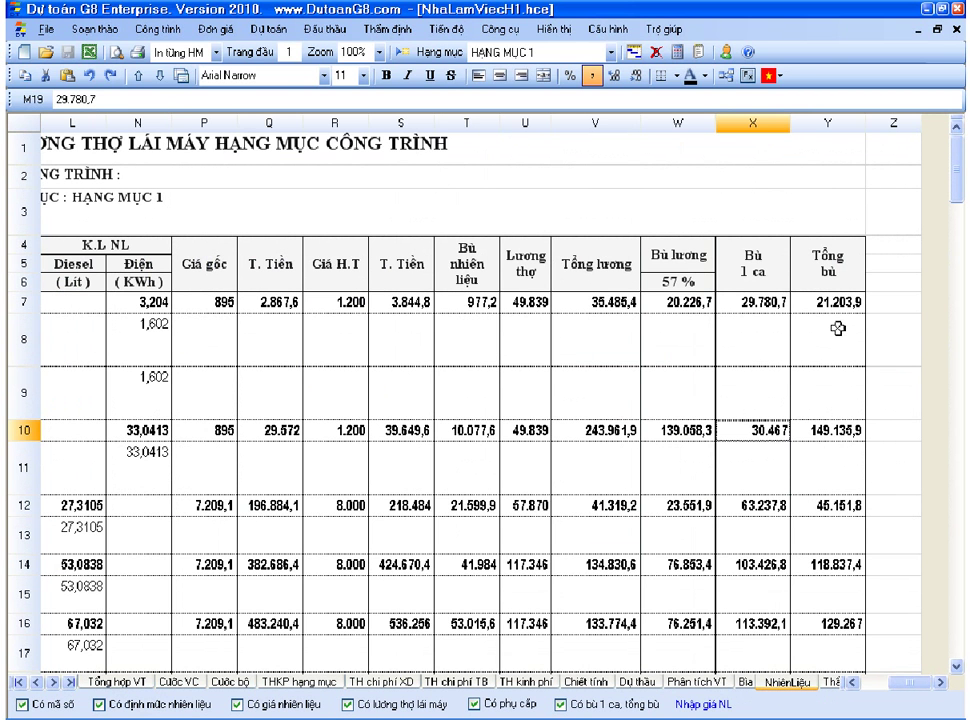
{"action": "left_click", "coordinate": [740, 302]}
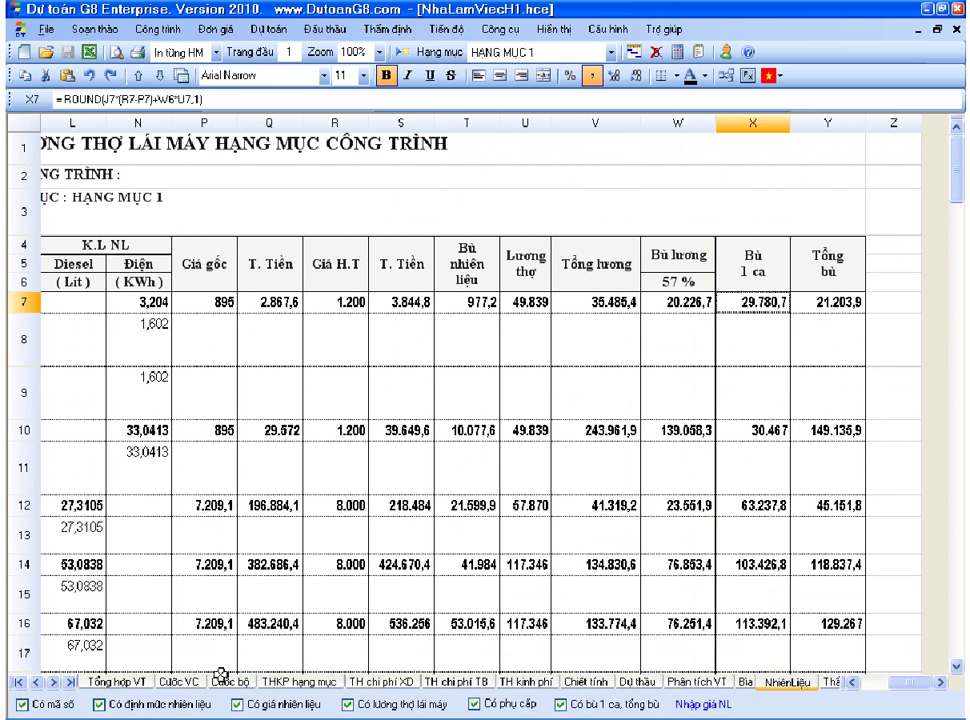
{"action": "left_click", "coordinate": [122, 683]}
{"action": "left_click", "coordinate": [765, 410]}
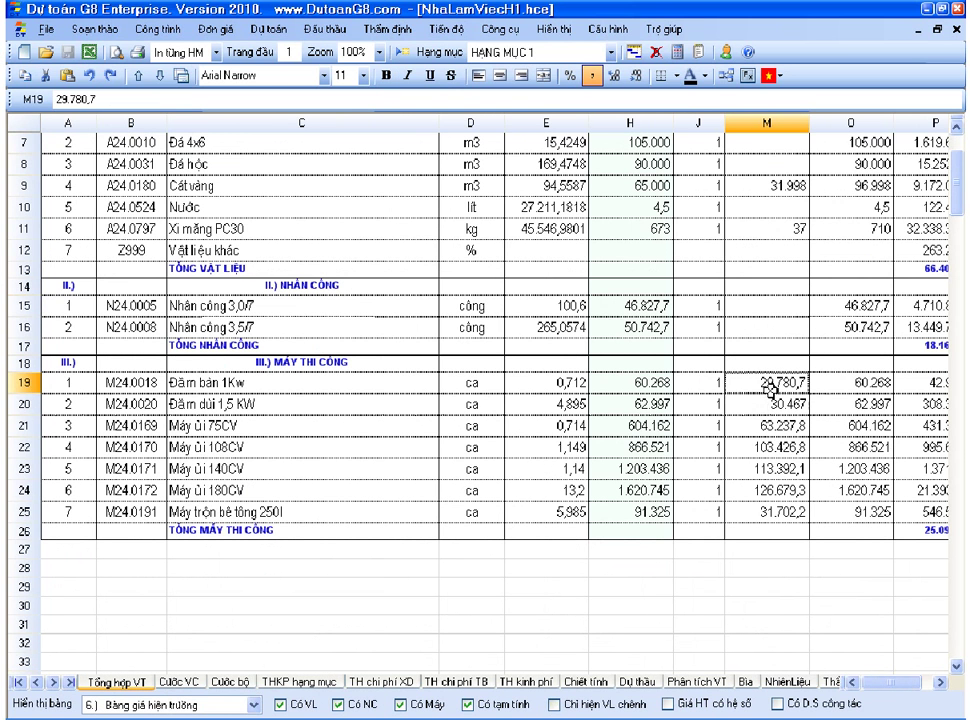
Compare the machines' compensation values with their notified prices (Giá T.B) in the Máy thi công section.
{"action": "scroll", "coordinate": [781, 460], "scroll_direction": "up", "scroll_amount": 3}
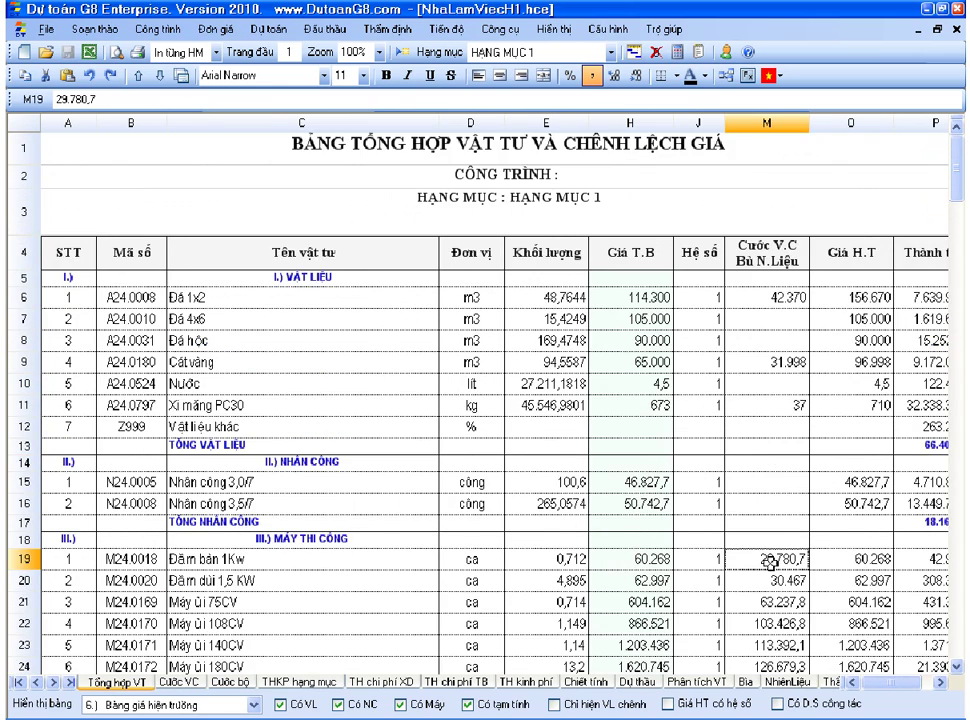
{"action": "scroll", "coordinate": [779, 480], "scroll_direction": "down", "scroll_amount": 1}
{"action": "left_click_drag", "start_coordinate": [779, 490], "coordinate": [770, 590]}
{"action": "left_click_drag", "start_coordinate": [640, 455], "coordinate": [650, 582]}
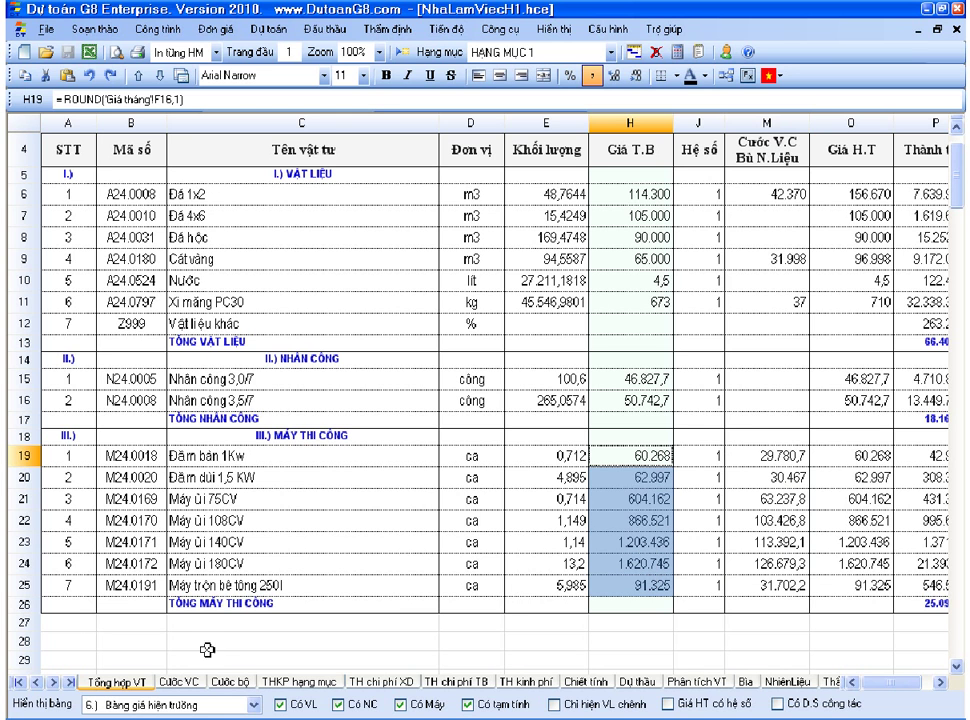
Open the Giá tháng sheet and highlight the monthly prices (Giá tháng) of all construction machines.
{"action": "left_click", "coordinate": [37, 682]}
{"action": "left_click", "coordinate": [37, 682]}
{"action": "left_click", "coordinate": [37, 682]}
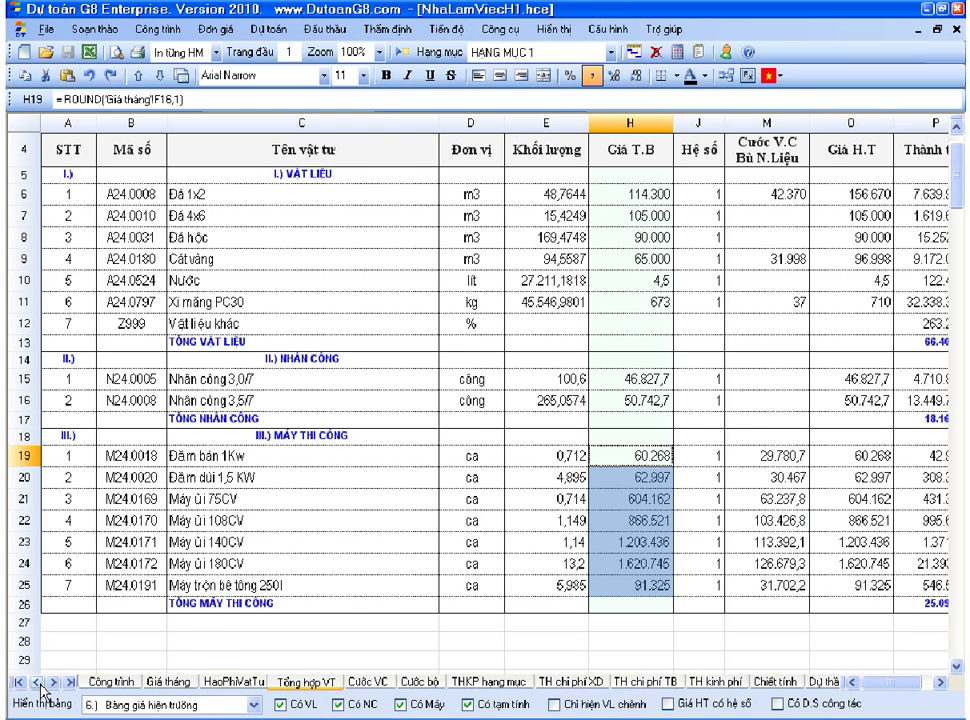
{"action": "left_click", "coordinate": [168, 682]}
{"action": "left_click_drag", "start_coordinate": [641, 488], "coordinate": [641, 615]}
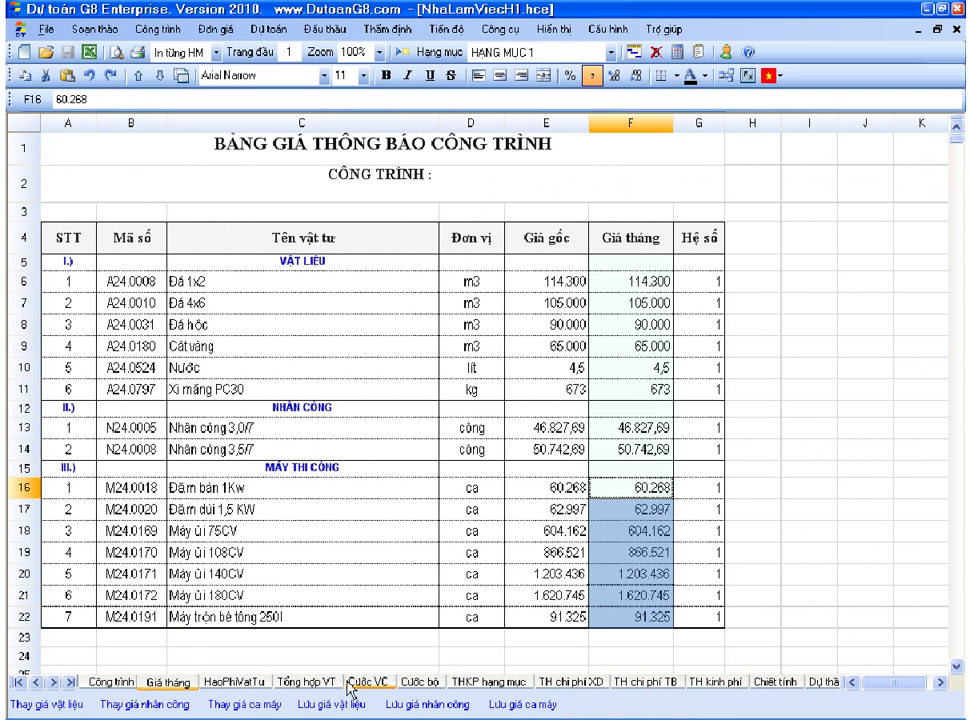
Return to the Tổng hợp VT sheet and recheck the machines' compensation values, including that of Máy ủi 140CV.
{"action": "left_click", "coordinate": [307, 681]}
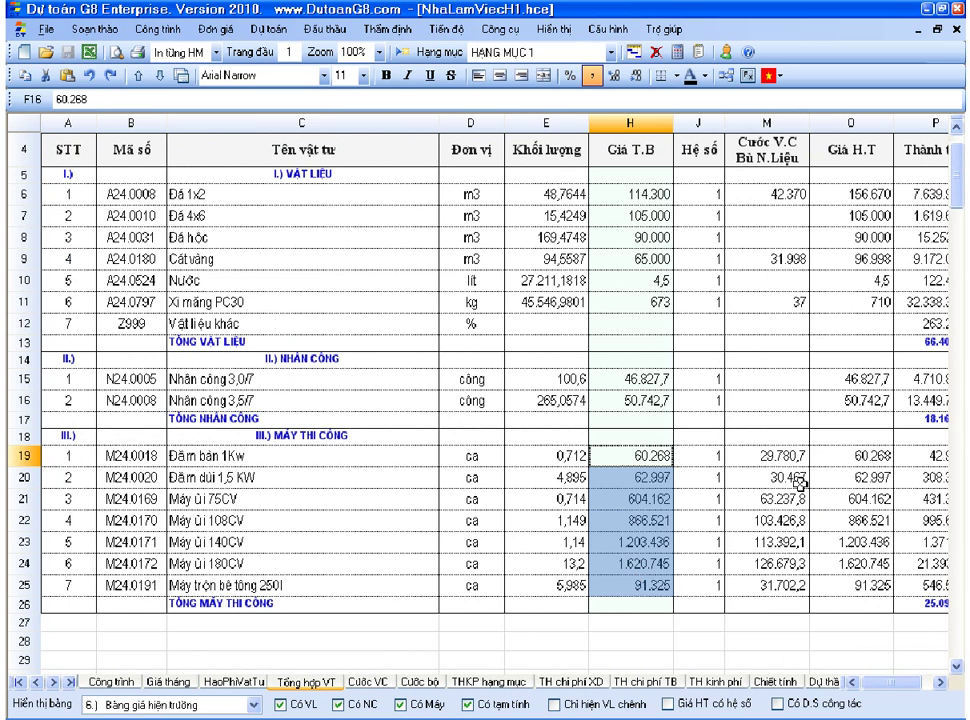
{"action": "left_click_drag", "start_coordinate": [772, 455], "coordinate": [783, 582]}
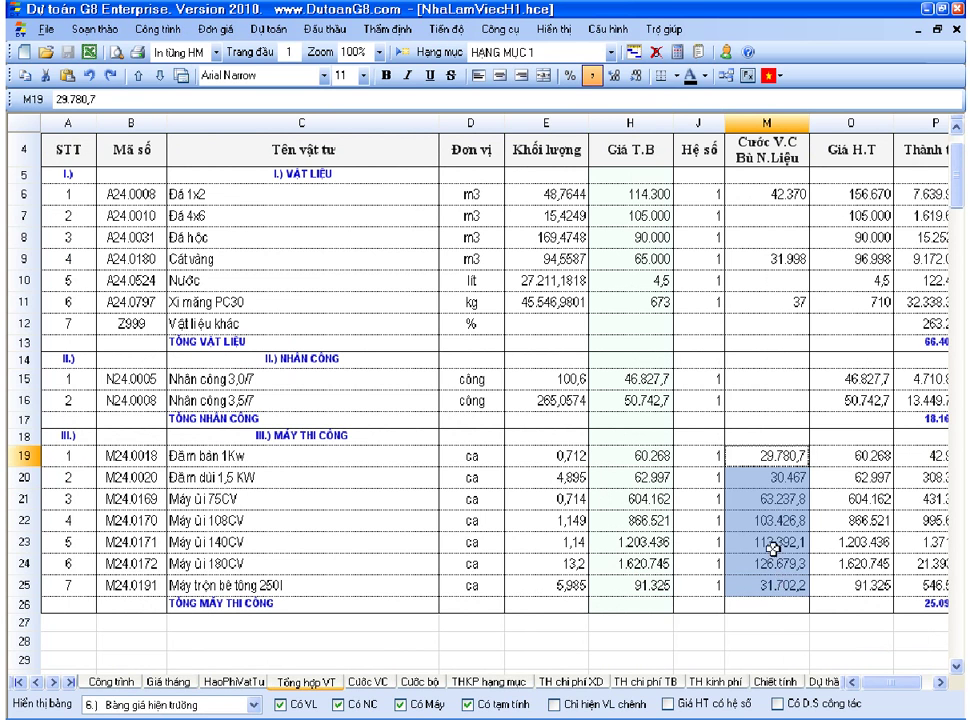
{"action": "left_click", "coordinate": [768, 542]}
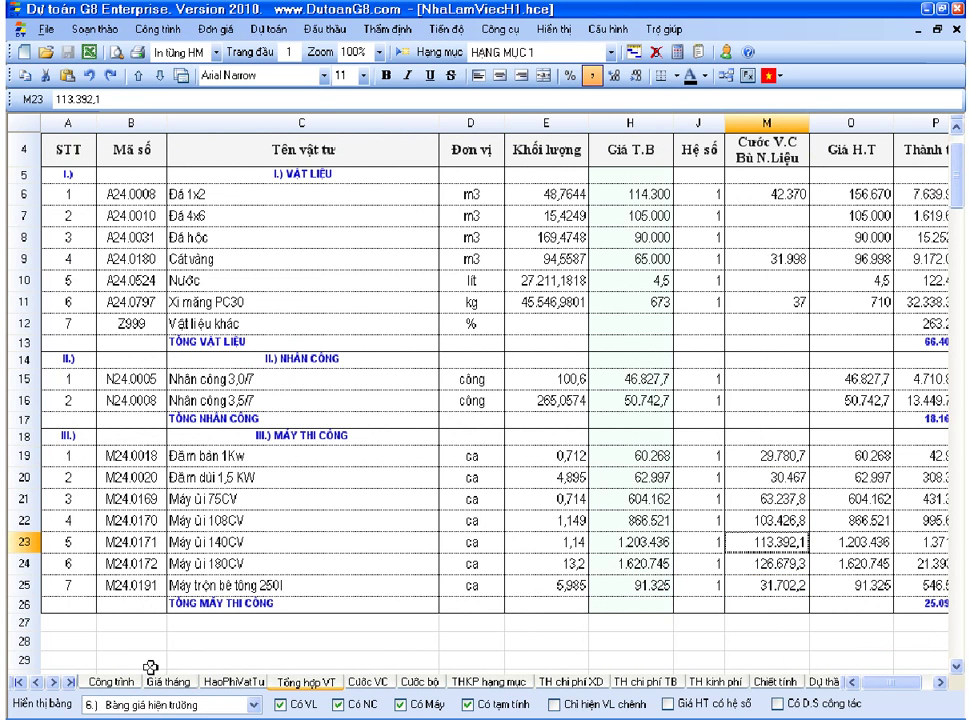
Compare the monthly prices (Giá tháng) of the construction machines with their base prices (Giá gốc) in the Giá tháng sheet.
{"action": "left_click", "coordinate": [176, 681]}
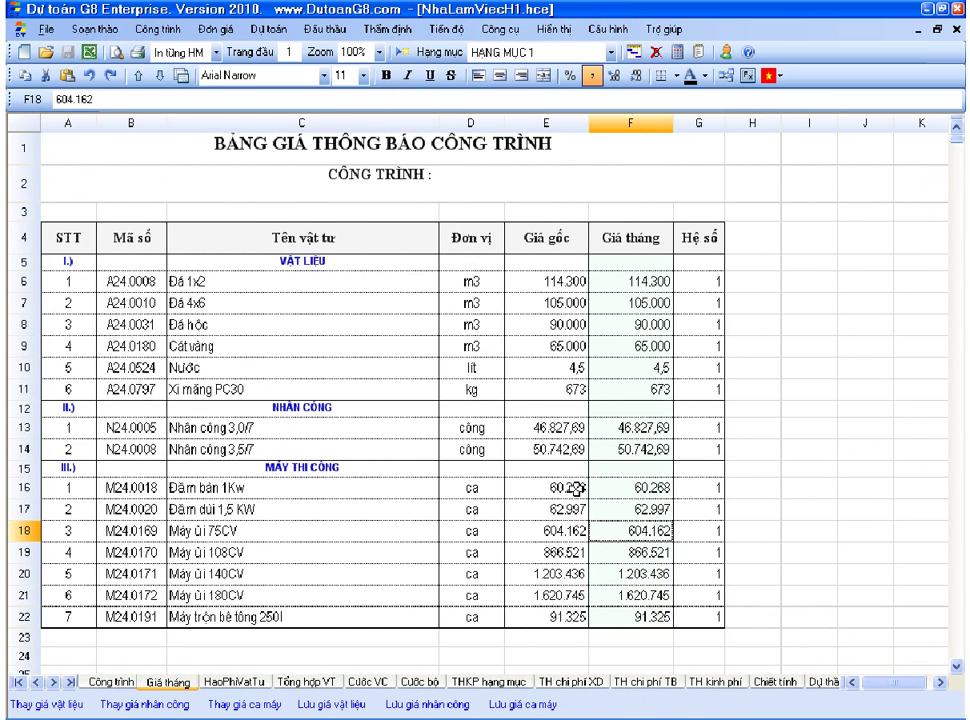
{"action": "left_click_drag", "start_coordinate": [624, 487], "coordinate": [627, 615]}
{"action": "left_click_drag", "start_coordinate": [558, 487], "coordinate": [567, 617]}
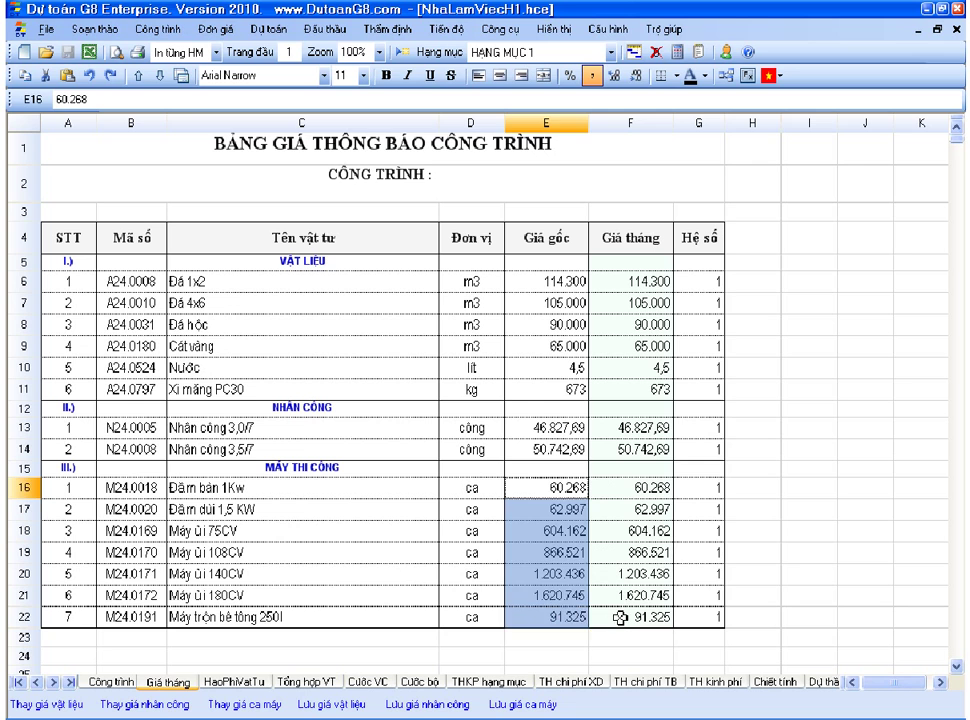
Review the monthly prices (Giá tháng) of the materials and all construction machines in the Giá tháng sheet.
{"action": "left_click", "coordinate": [622, 617]}
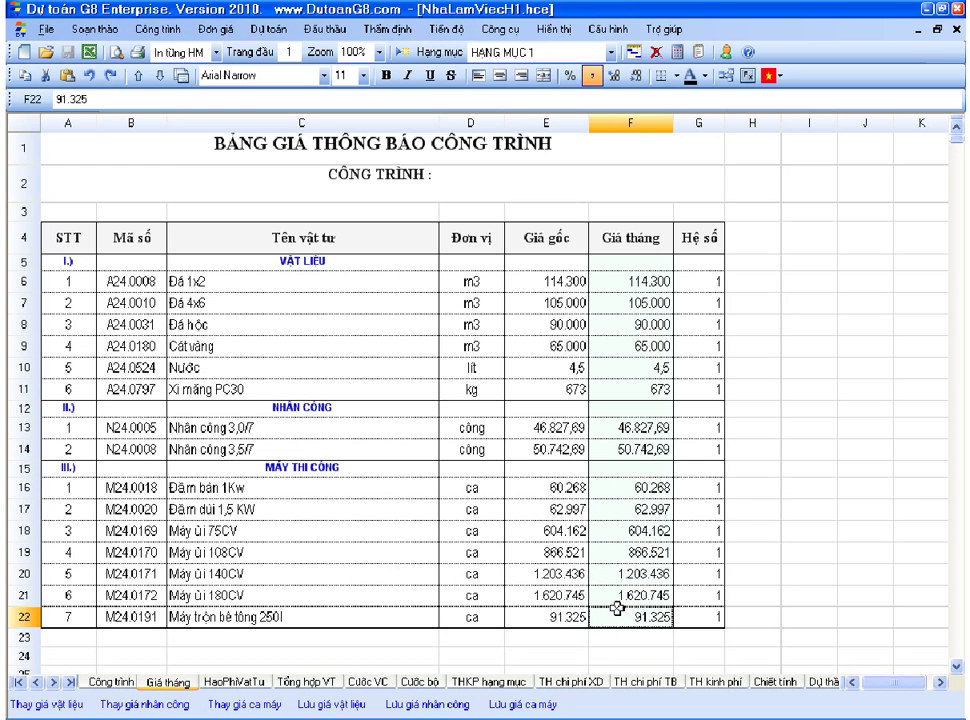
{"action": "left_click", "coordinate": [635, 487]}
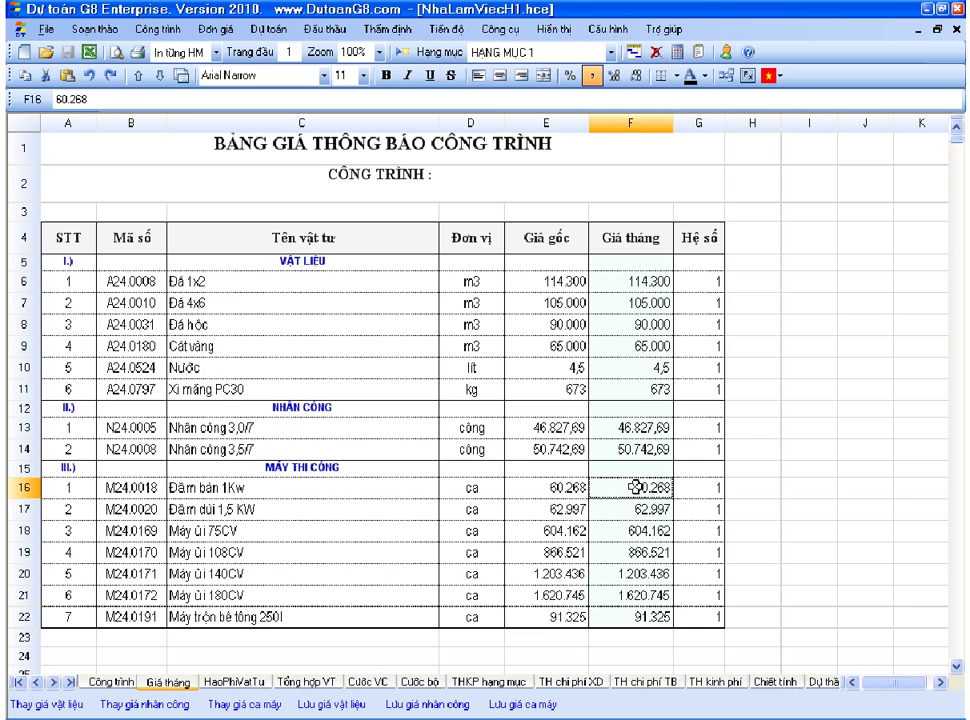
{"action": "left_click_drag", "start_coordinate": [632, 281], "coordinate": [634, 391]}
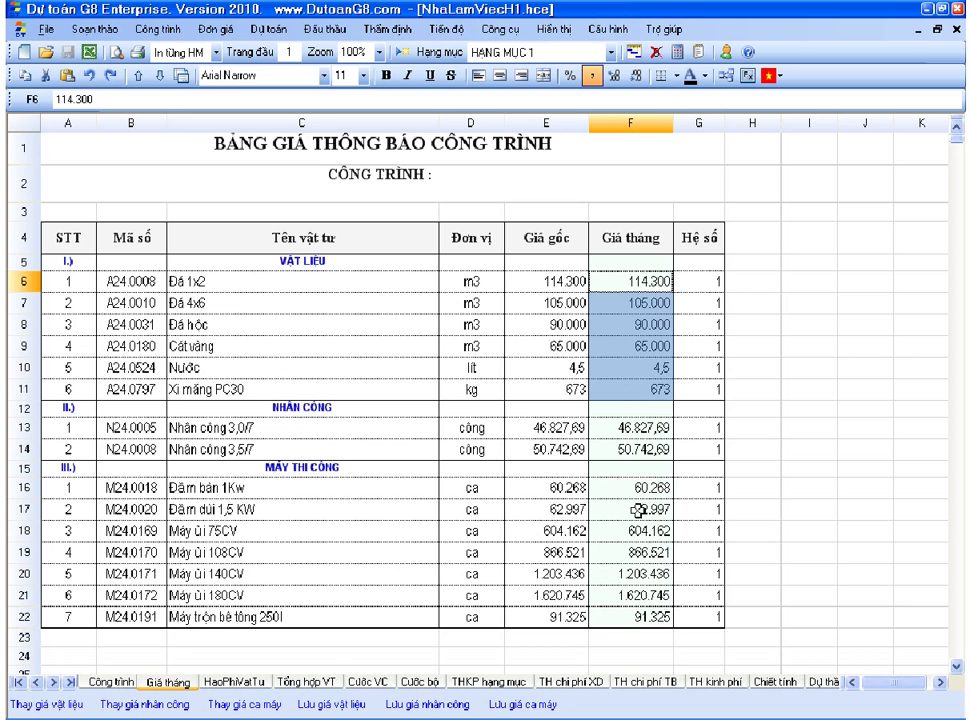
{"action": "left_click_drag", "start_coordinate": [632, 487], "coordinate": [645, 614]}
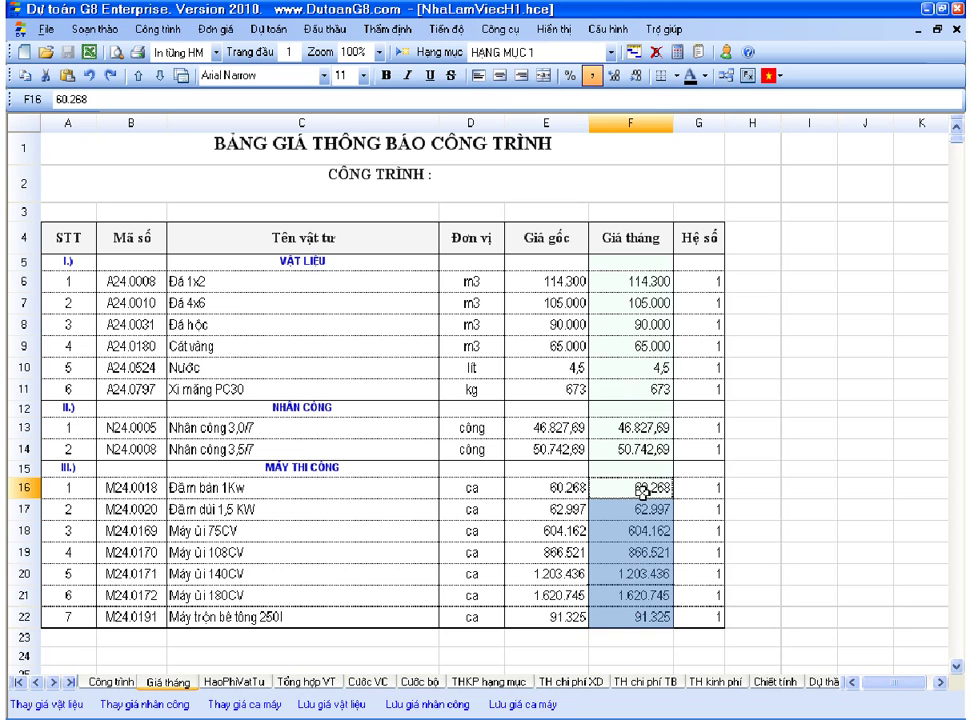
{"action": "left_click", "coordinate": [645, 552]}
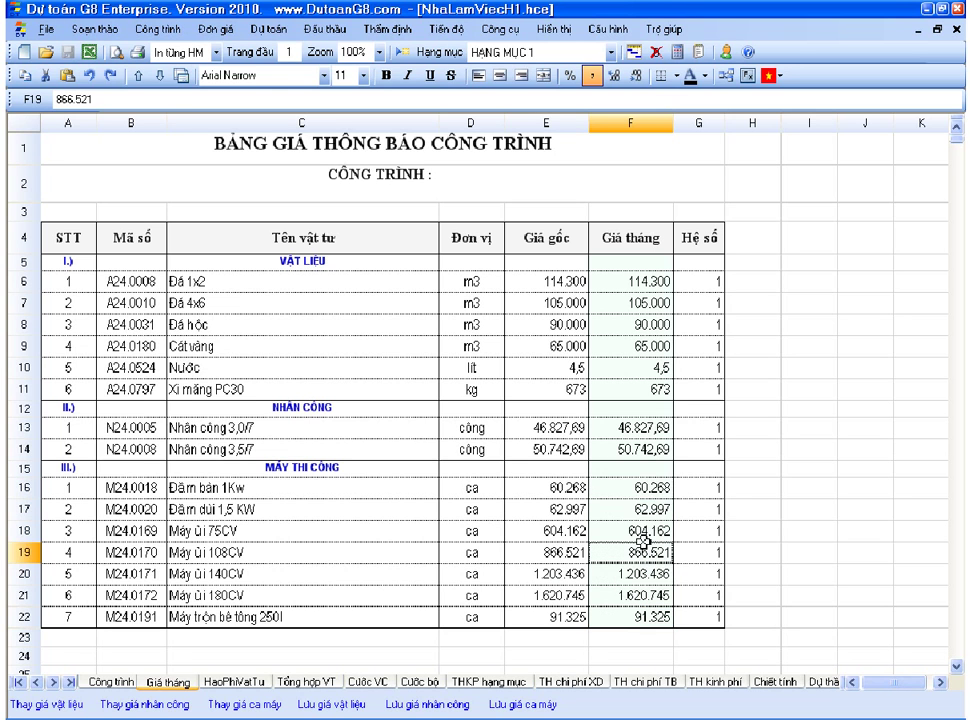
{"action": "left_click", "coordinate": [643, 488]}
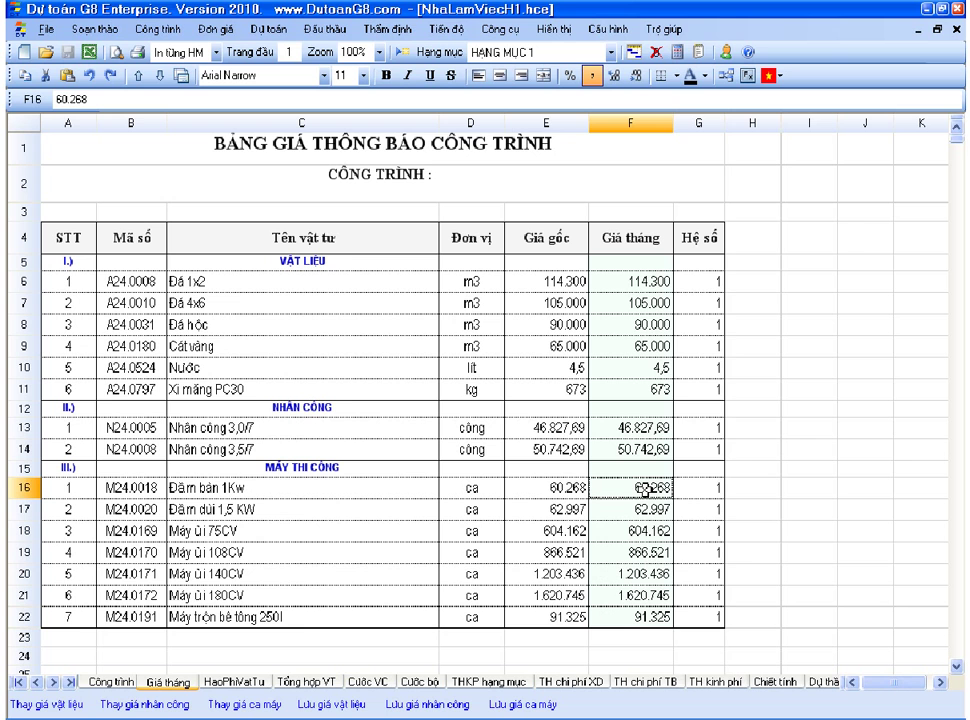
{"action": "left_click_drag", "start_coordinate": [627, 487], "coordinate": [627, 615]}
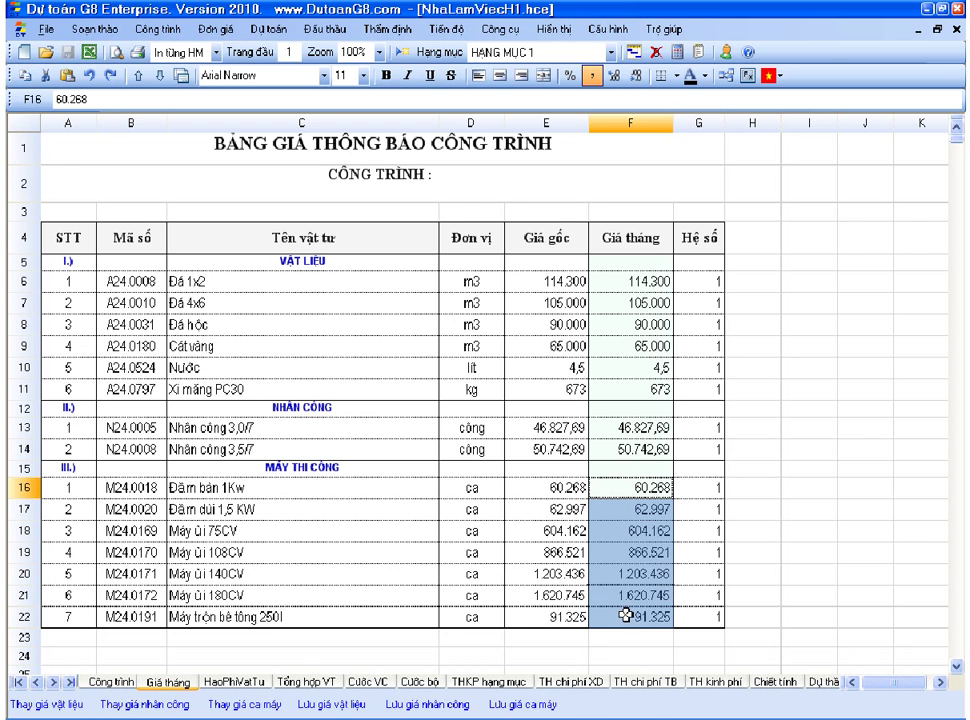
Compare the machines' fuel compensation values (Bù N.Liệu) with their site prices (Giá H.T) in the Tổng hợp VT sheet.
{"action": "left_click", "coordinate": [307, 682]}
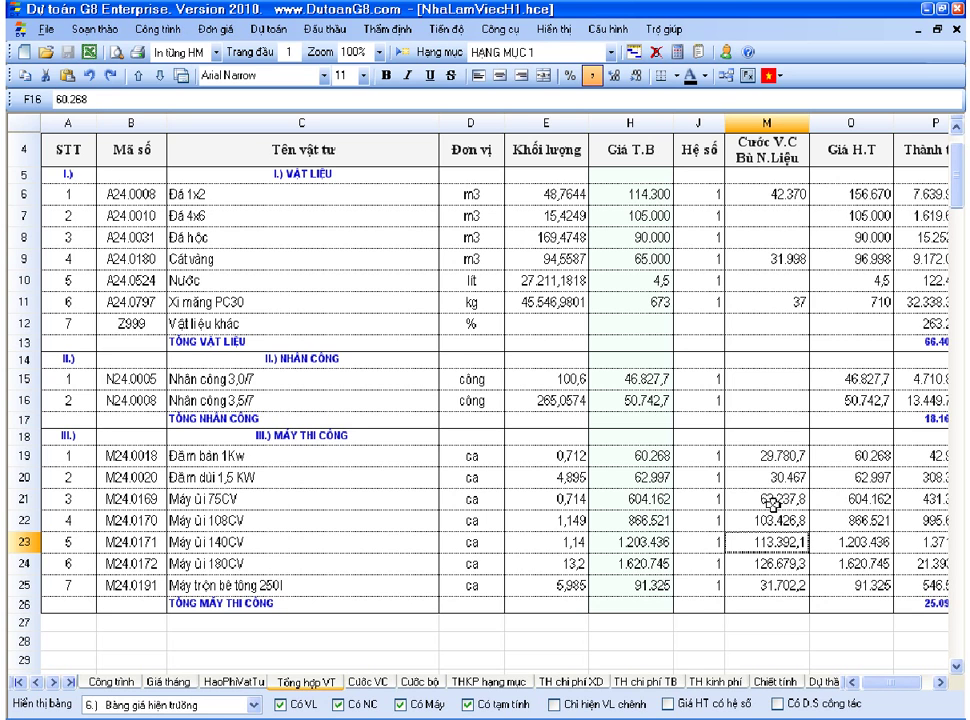
{"action": "left_click_drag", "start_coordinate": [775, 454], "coordinate": [777, 585]}
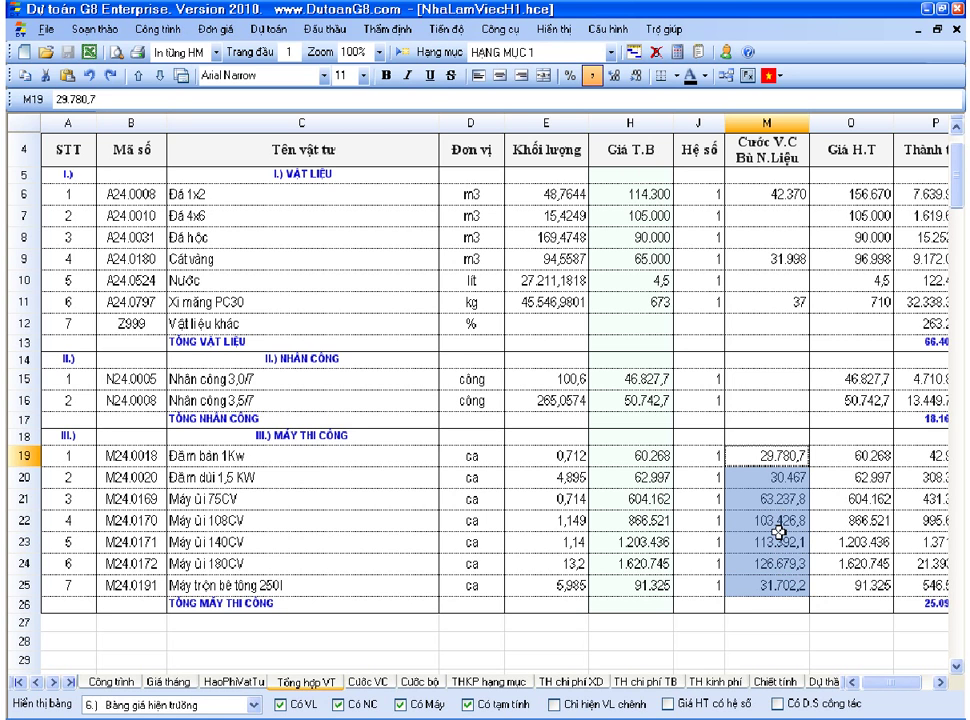
{"action": "left_click_drag", "start_coordinate": [866, 454], "coordinate": [859, 584]}
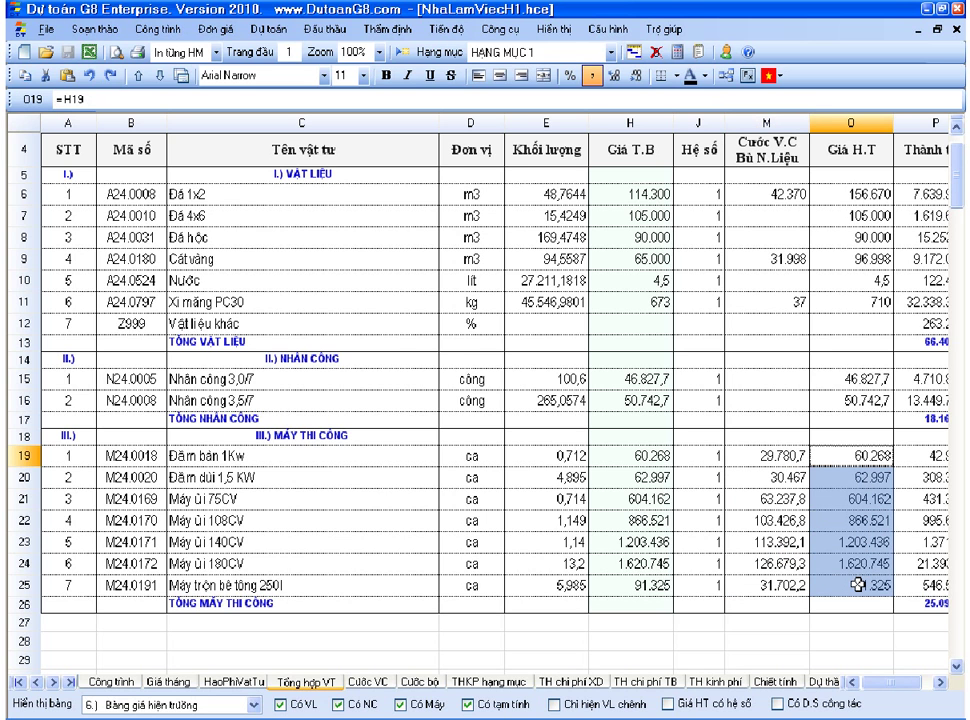
{"action": "left_click", "coordinate": [864, 468]}
{"action": "left_click", "coordinate": [853, 497]}
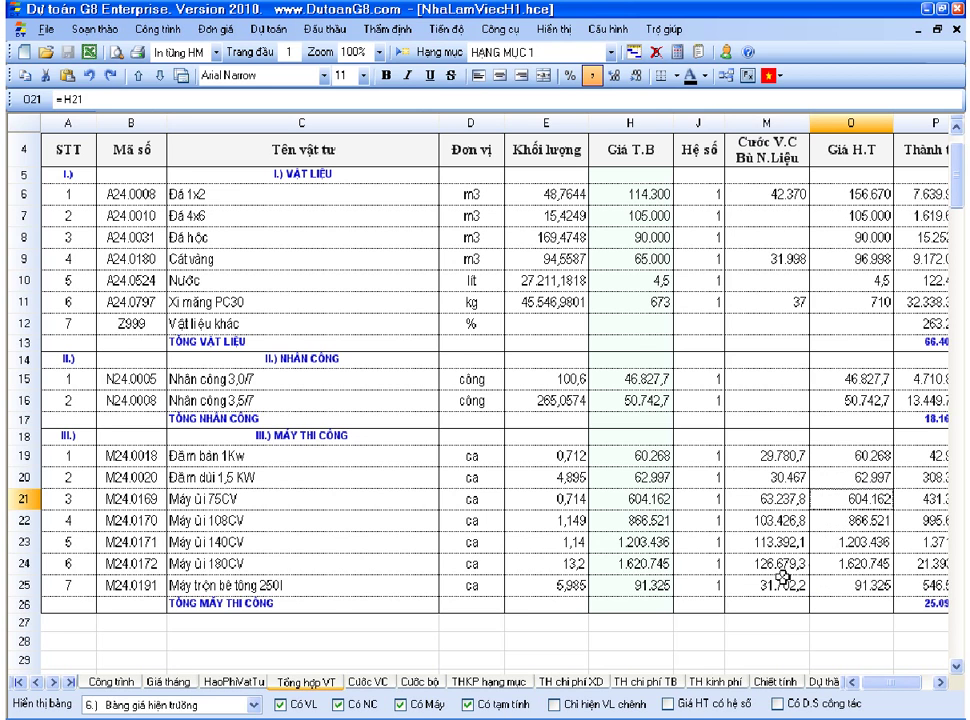
Examine the Chi phí Máy thi công cost lines, including Nhân hệ số riêng máy, in the THKP hạng mục sheet.
{"action": "left_click", "coordinate": [472, 684]}
{"action": "left_click", "coordinate": [340, 489]}
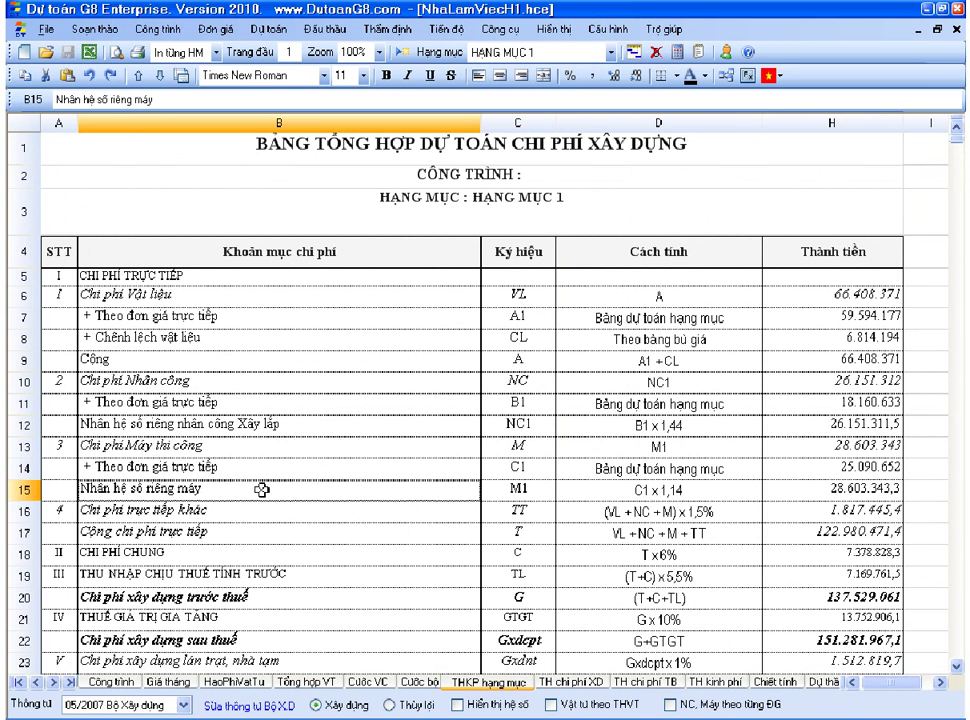
{"action": "left_click", "coordinate": [30, 450]}
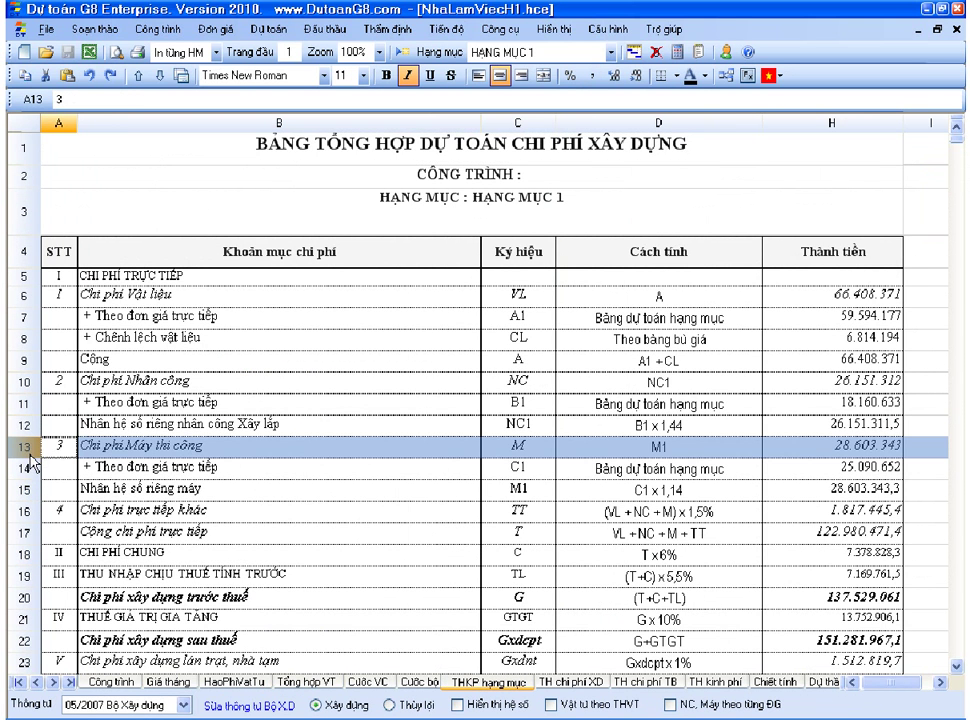
{"action": "left_click_drag", "start_coordinate": [31, 462], "coordinate": [36, 491]}
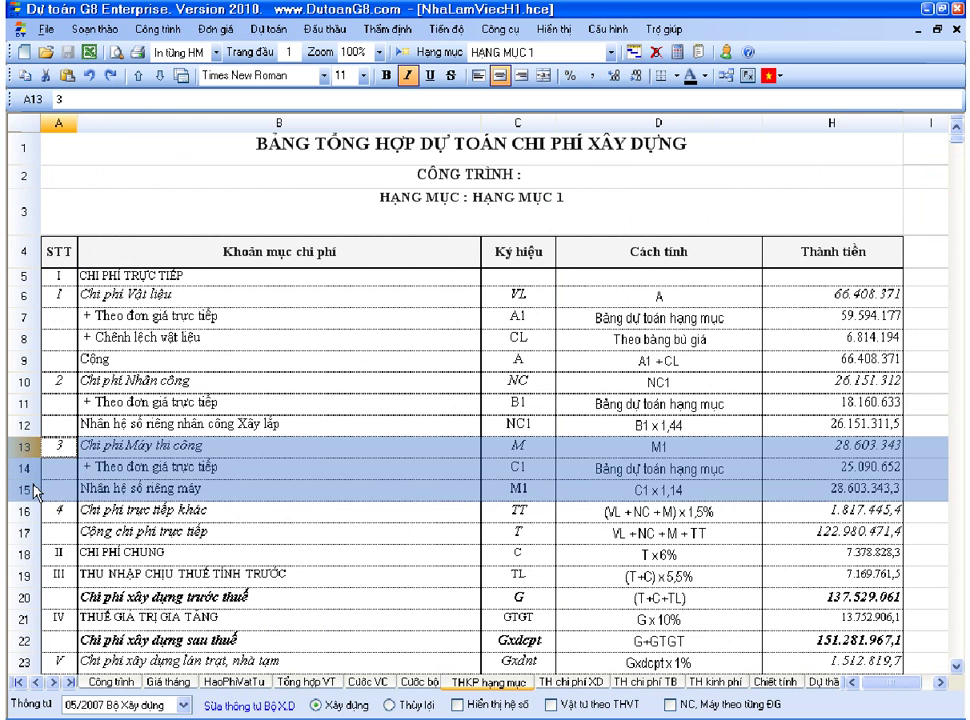
{"action": "left_click", "coordinate": [146, 471]}
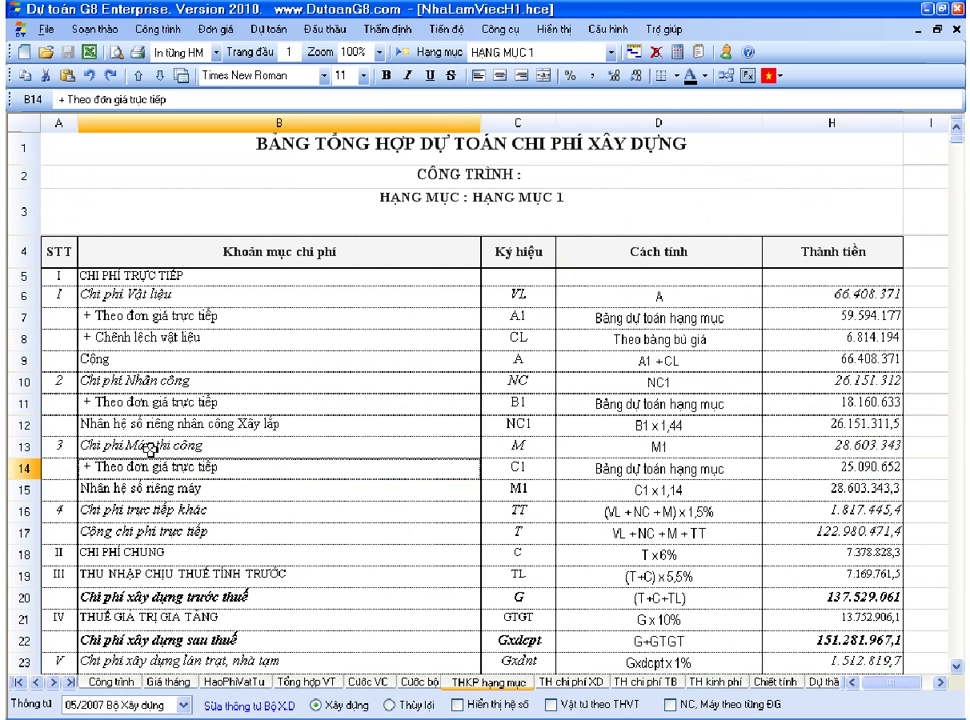
{"action": "left_click", "coordinate": [150, 487]}
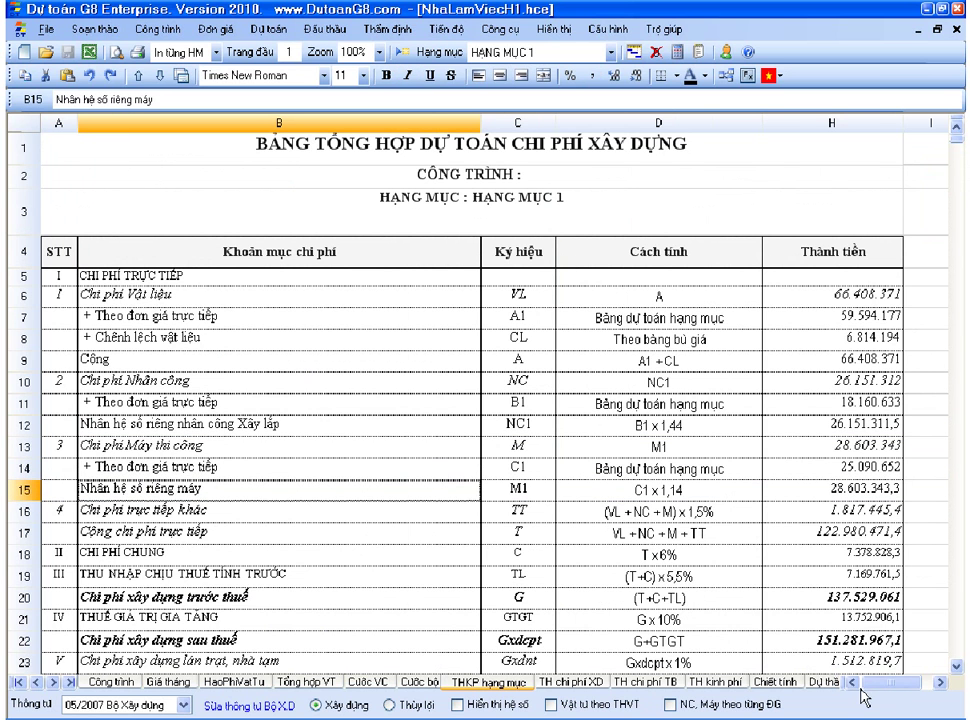
Inspect the machine cost lines of item AB.22111 (Máy ủi 75CV and Nhân hệ số riêng) in the Chiết tính sheet.
{"action": "left_click", "coordinate": [776, 682]}
{"action": "scroll", "coordinate": [122, 420], "scroll_direction": "down", "scroll_amount": 3}
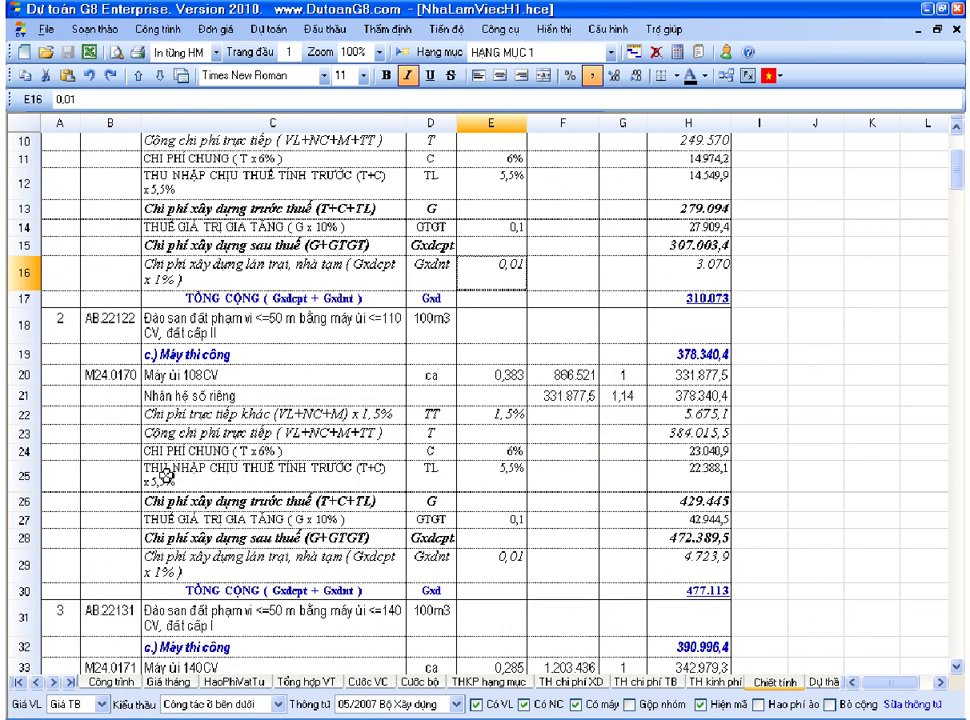
{"action": "scroll", "coordinate": [115, 345], "scroll_direction": "up", "scroll_amount": 3}
{"action": "left_click_drag", "start_coordinate": [33, 343], "coordinate": [33, 355]}
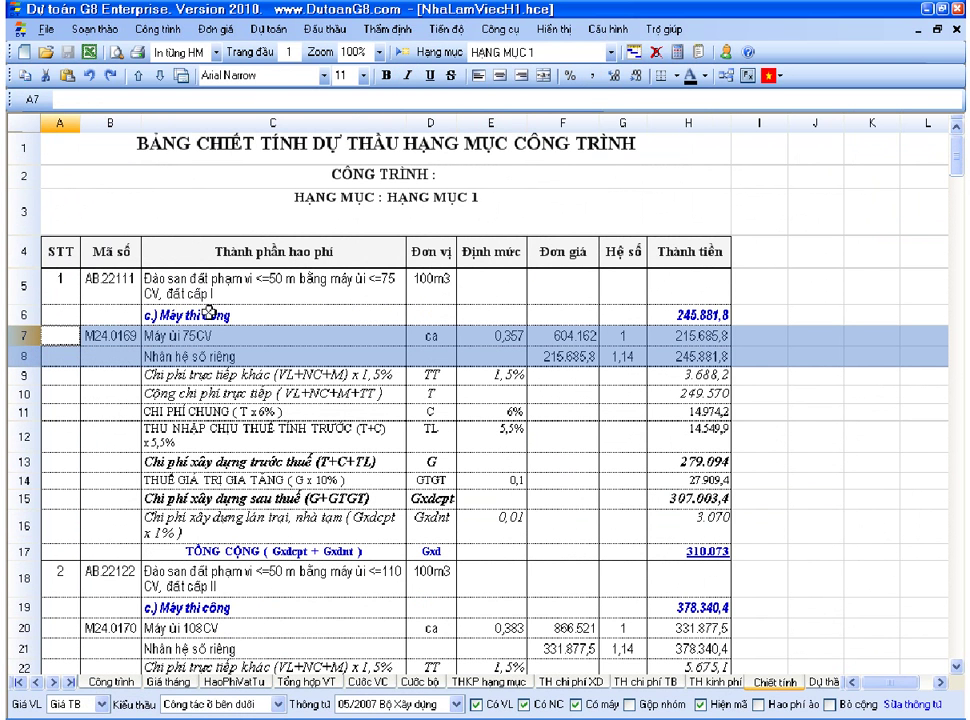
{"action": "left_click", "coordinate": [214, 355]}
{"action": "left_click", "coordinate": [212, 338]}
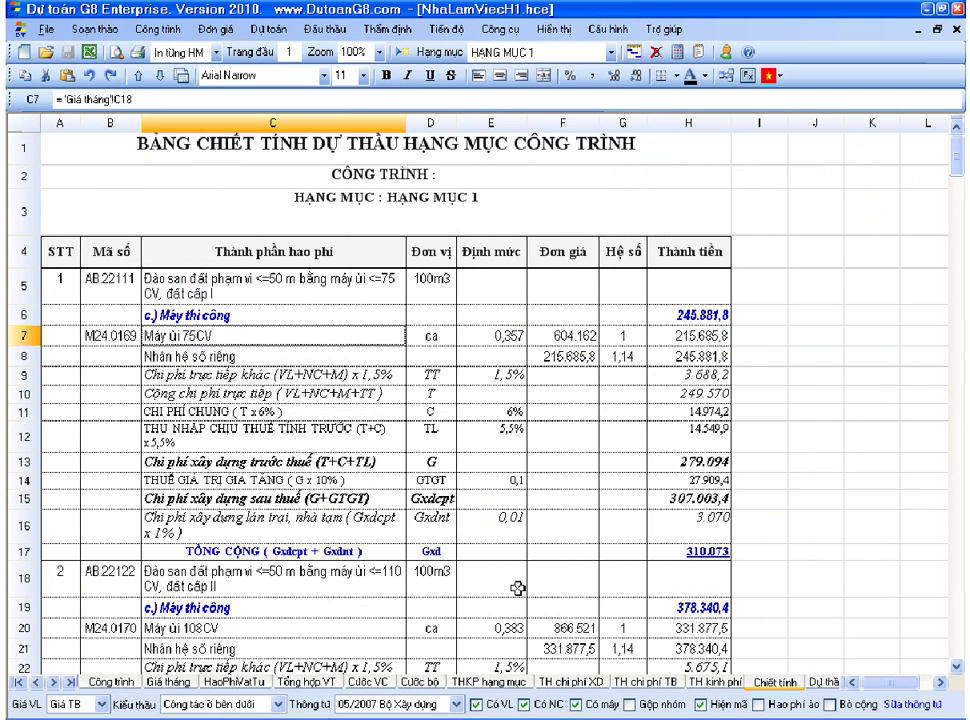
Return to THKP hạng mục and enable adding fuel and machine operator wage compensation to the Chiết tính and construction cost summary.
{"action": "left_click", "coordinate": [505, 681]}
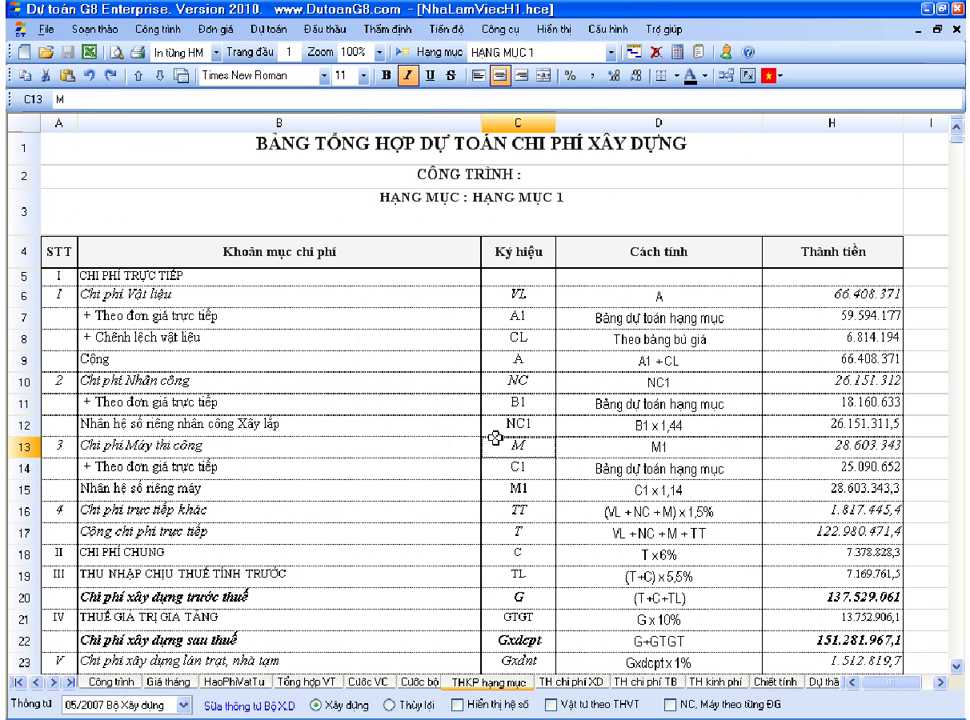
{"action": "left_click", "coordinate": [623, 31]}
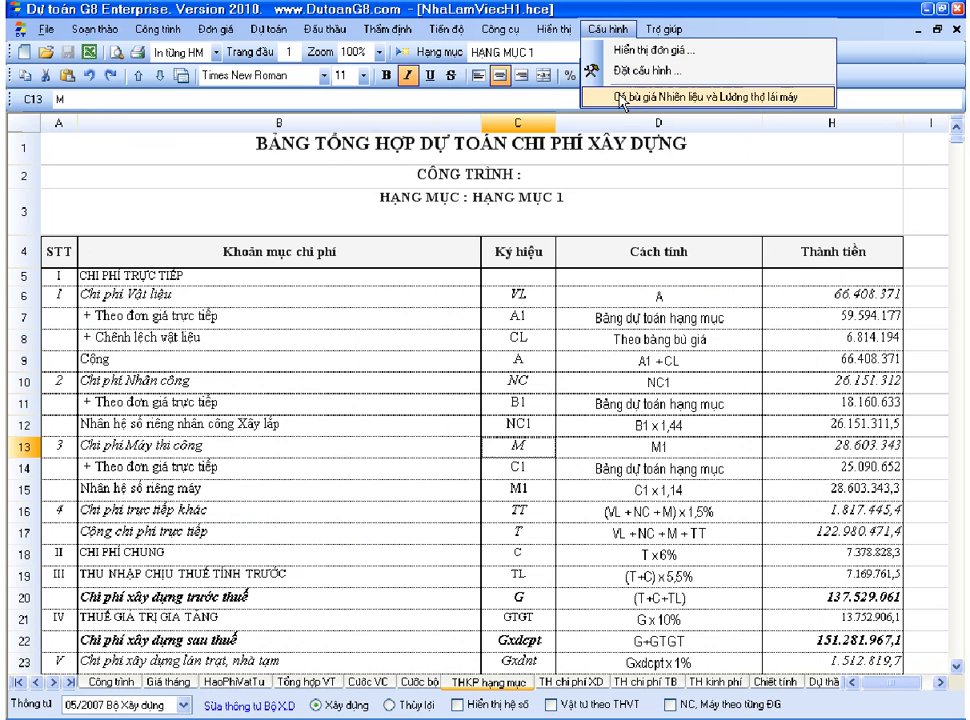
{"action": "left_click", "coordinate": [738, 97]}
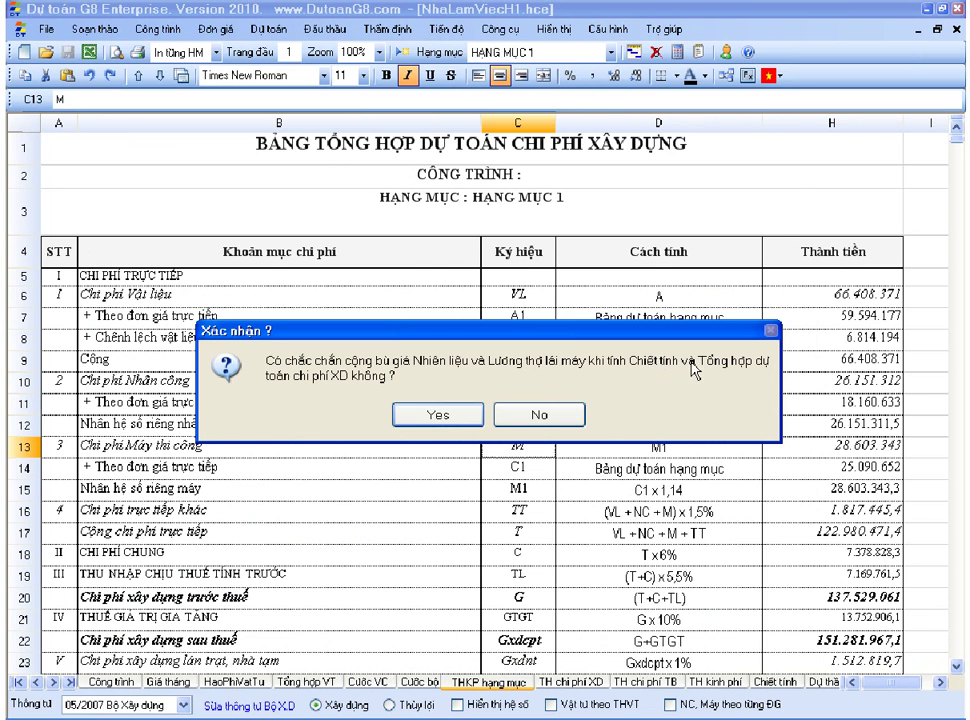
{"action": "left_click", "coordinate": [441, 418]}
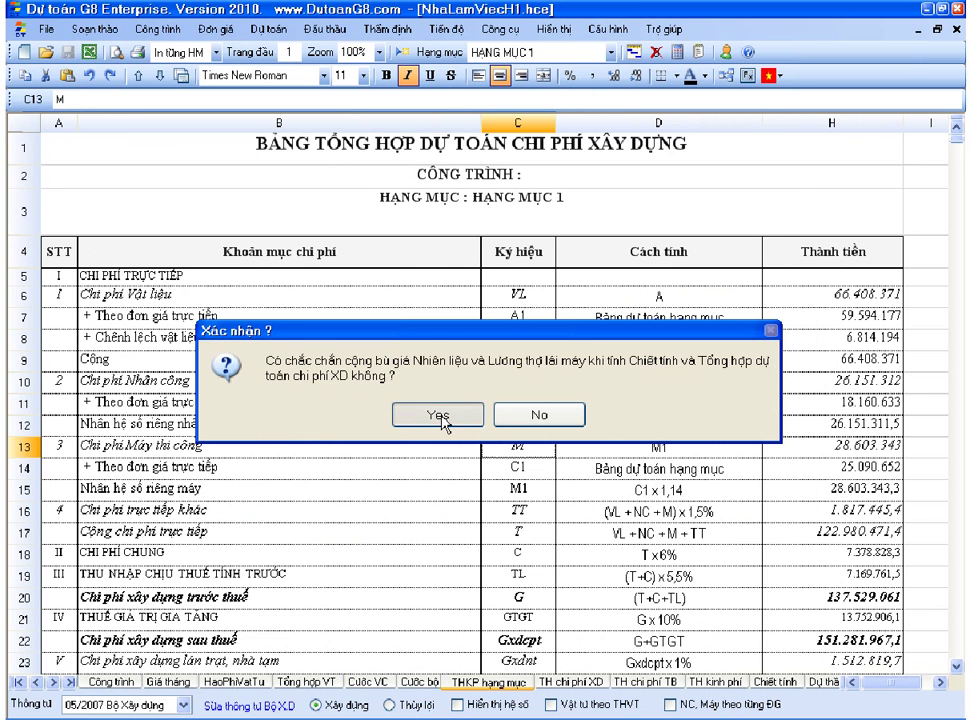
{"action": "left_click", "coordinate": [444, 416]}
Examine the machine cost lines, the Bù giá Nhiên liệu và Lương thợ lái máy (BNL) line and its amount's source formula.
{"action": "left_click", "coordinate": [250, 446]}
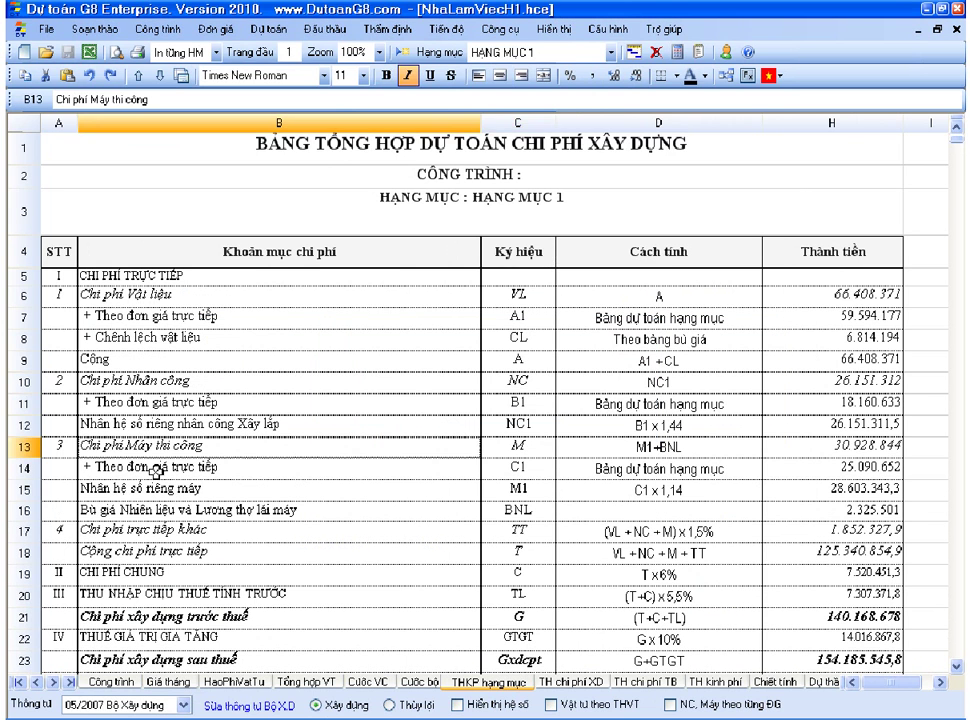
{"action": "left_click", "coordinate": [24, 447]}
{"action": "left_click_drag", "start_coordinate": [30, 460], "coordinate": [28, 512]}
{"action": "left_click", "coordinate": [28, 512]}
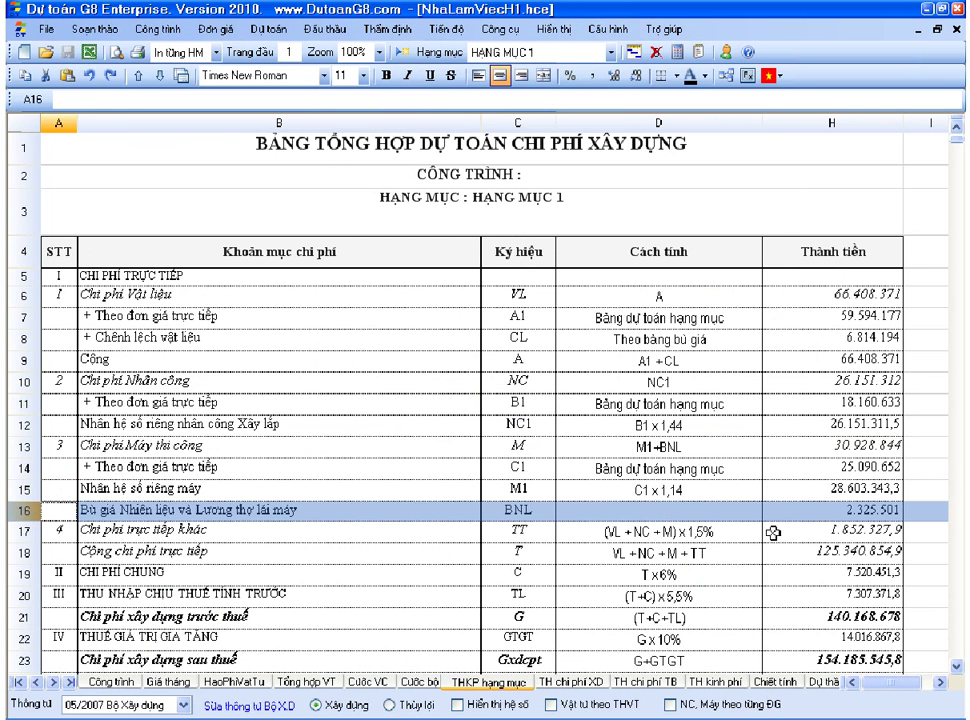
{"action": "left_click", "coordinate": [795, 510]}
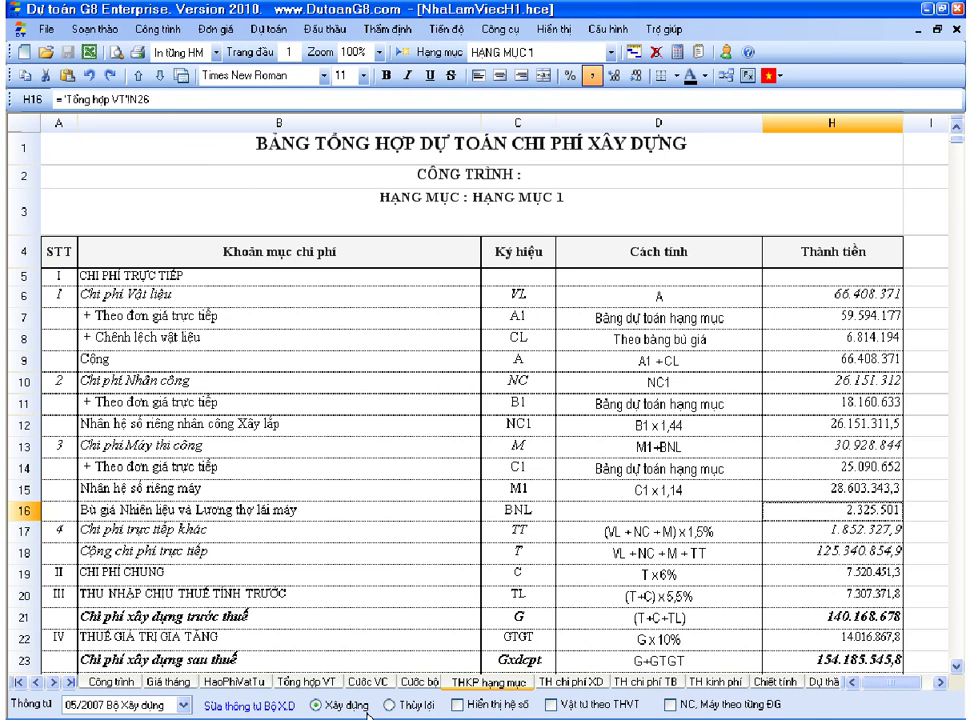
Set the displayed table in the Tổng hợp VT sheet to 11.) Bảng đầy đủ.
{"action": "left_click", "coordinate": [307, 682]}
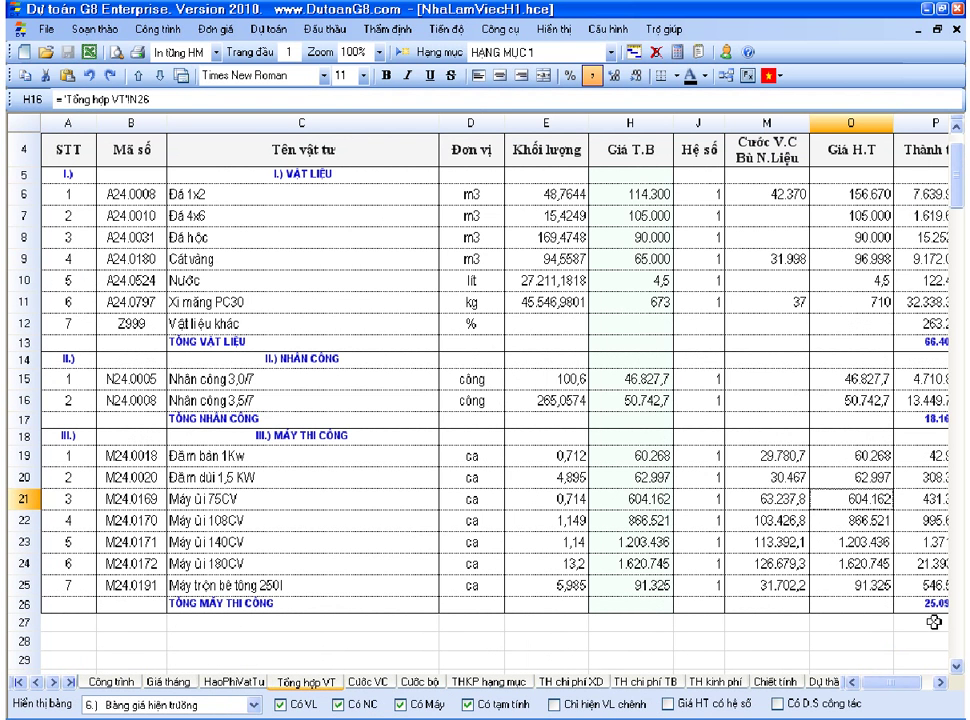
{"action": "left_click_drag", "start_coordinate": [195, 704], "coordinate": [195, 704]}
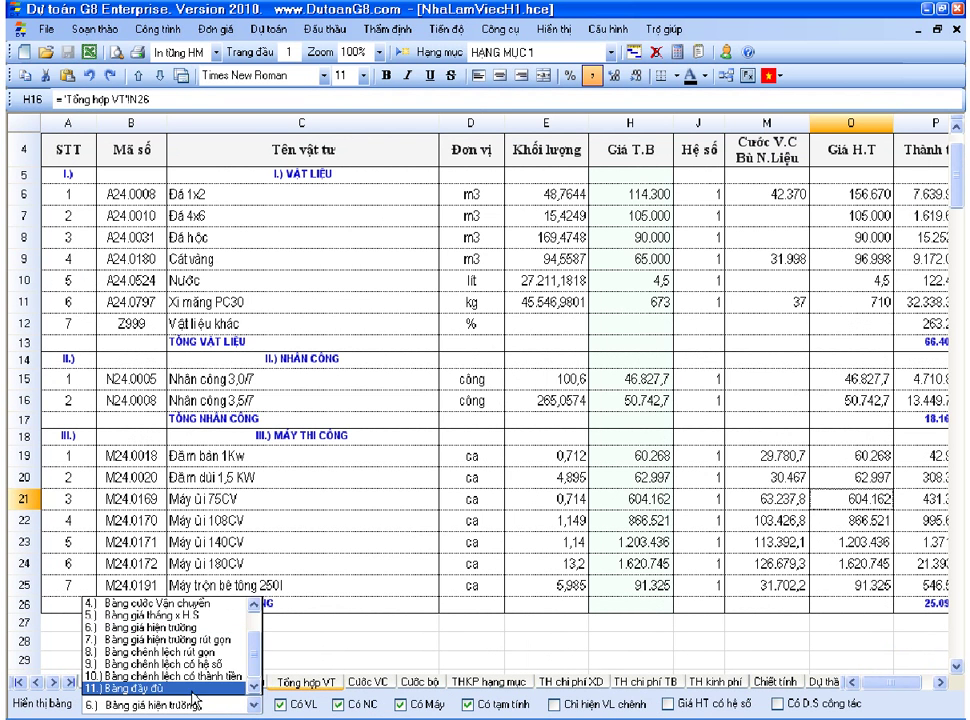
{"action": "left_click", "coordinate": [194, 689]}
{"action": "left_click_drag", "start_coordinate": [520, 521], "coordinate": [590, 521]}
Trace the machines' compensation total to its Thành tiền amounts, row formula and per-shift compensation values in the full table.
{"action": "left_click", "coordinate": [940, 683]}
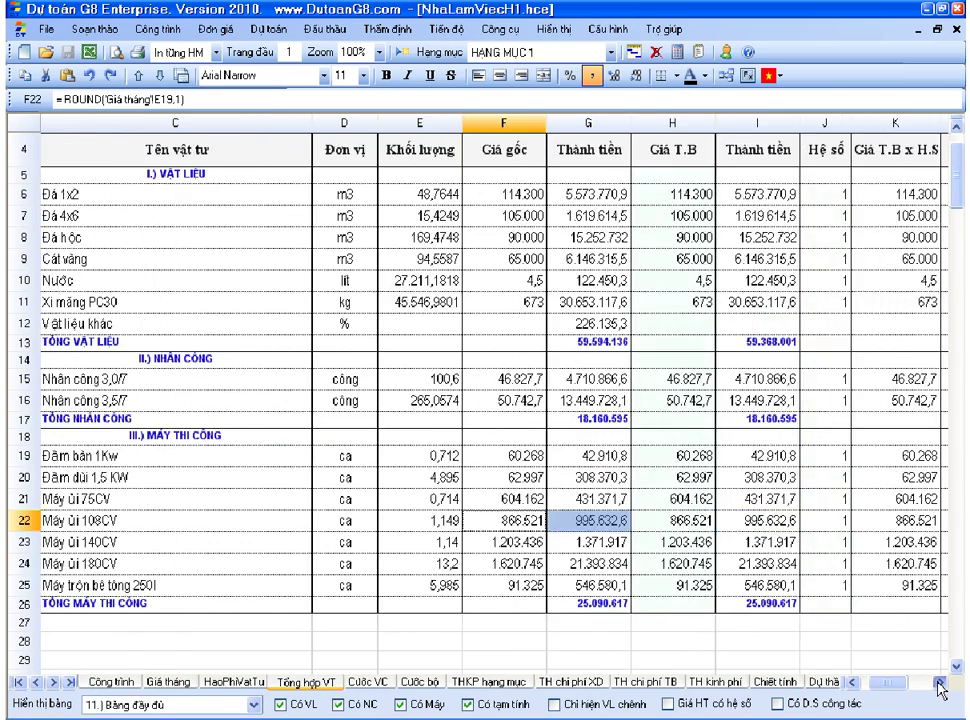
{"action": "left_click", "coordinate": [939, 684]}
{"action": "left_click", "coordinate": [940, 684]}
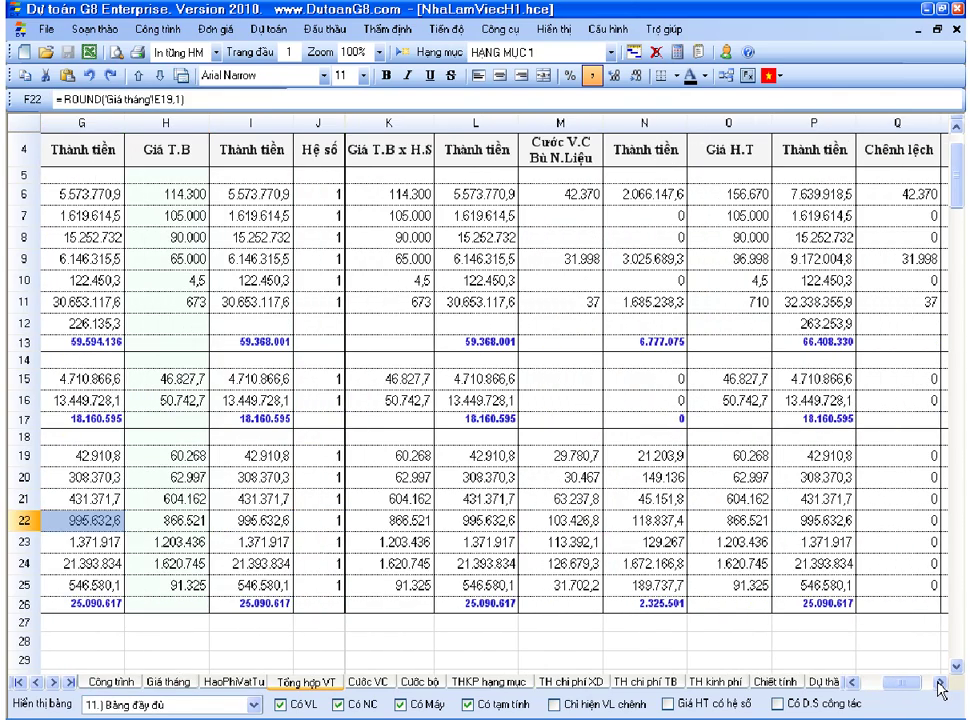
{"action": "left_click", "coordinate": [660, 124]}
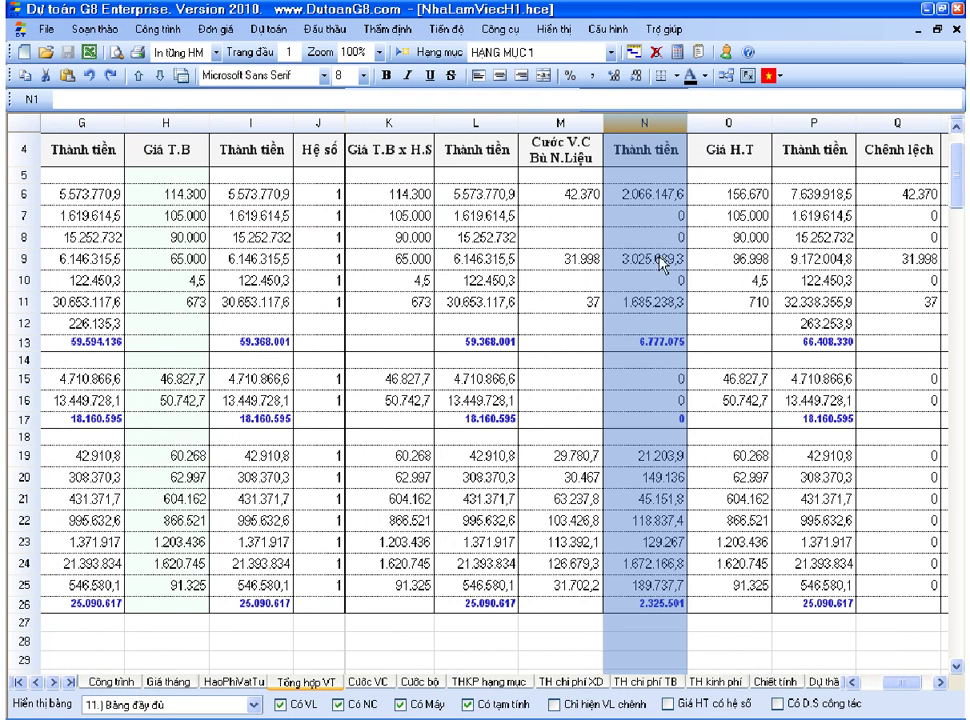
{"action": "left_click", "coordinate": [664, 600]}
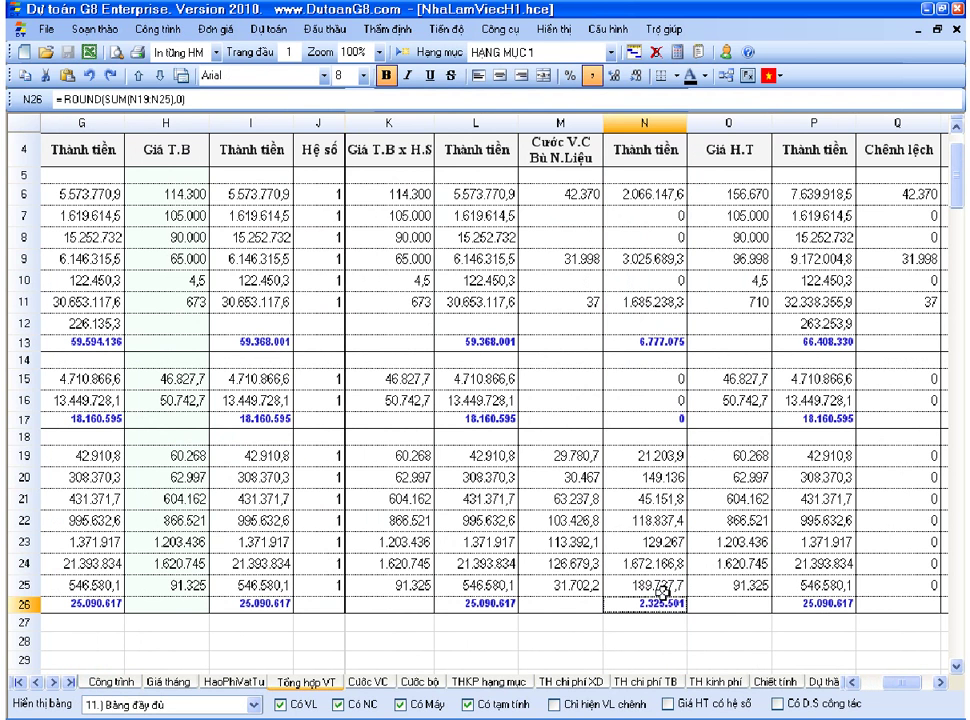
{"action": "left_click_drag", "start_coordinate": [660, 455], "coordinate": [666, 601]}
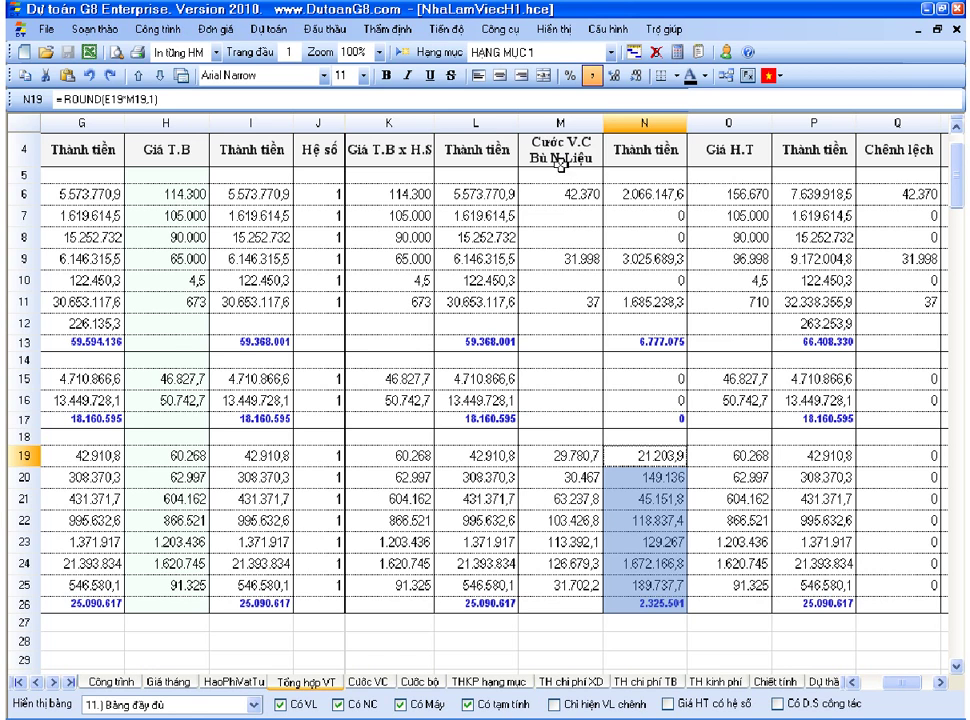
{"action": "left_click", "coordinate": [645, 456]}
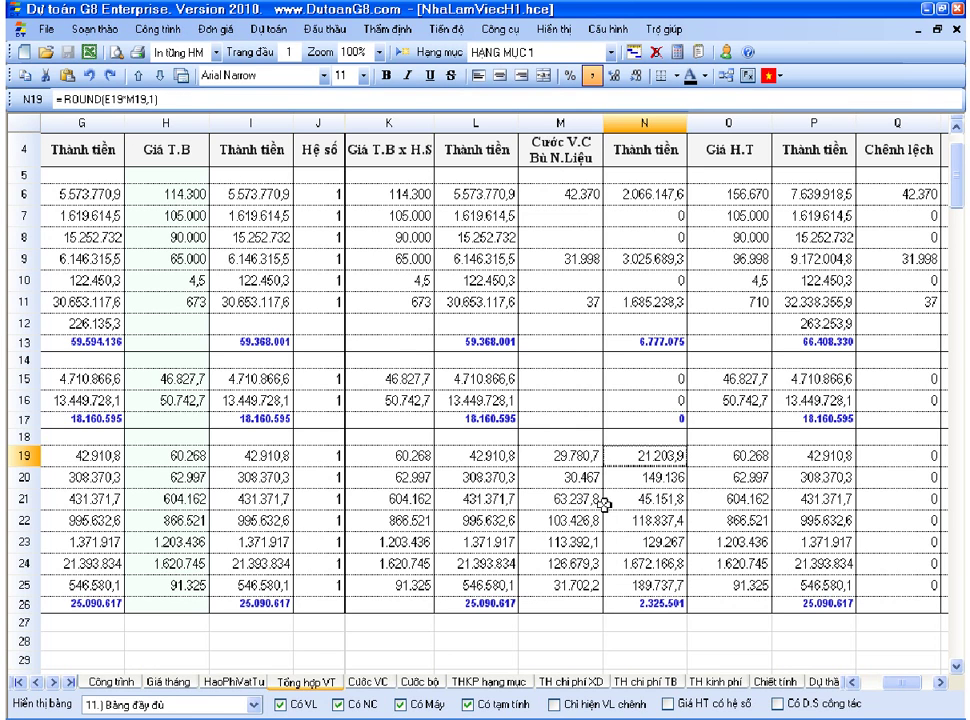
{"action": "left_click_drag", "start_coordinate": [580, 456], "coordinate": [584, 592]}
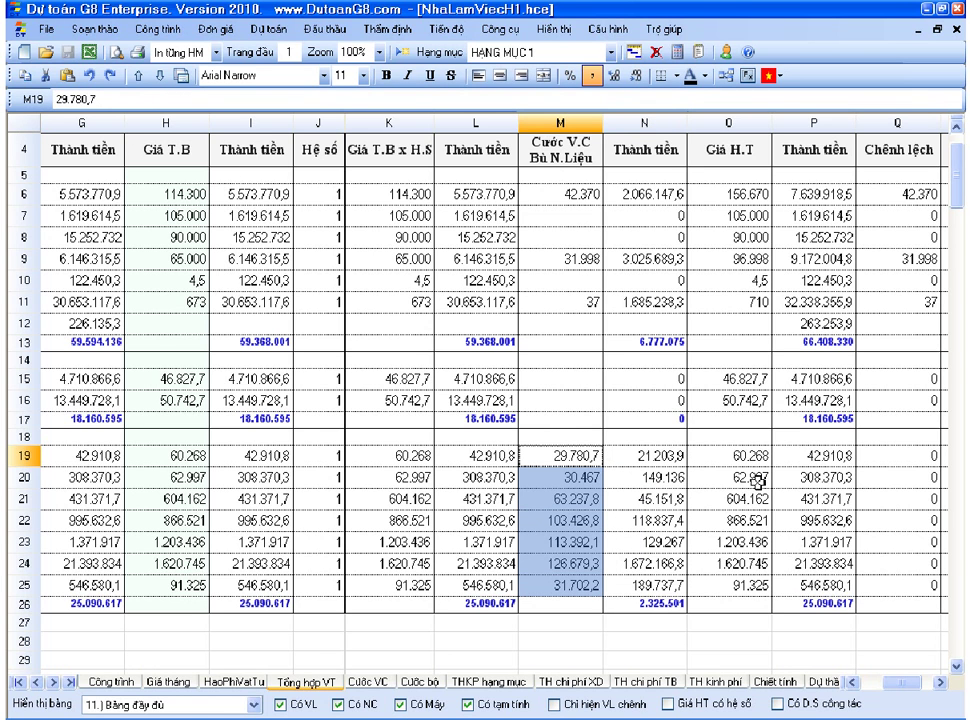
Check the machines' compensation amounts and total in the full table against the source formula of the BNL amount in THKP hạng mục.
{"action": "left_click", "coordinate": [610, 456]}
{"action": "left_click", "coordinate": [667, 580], "text": "shift"}
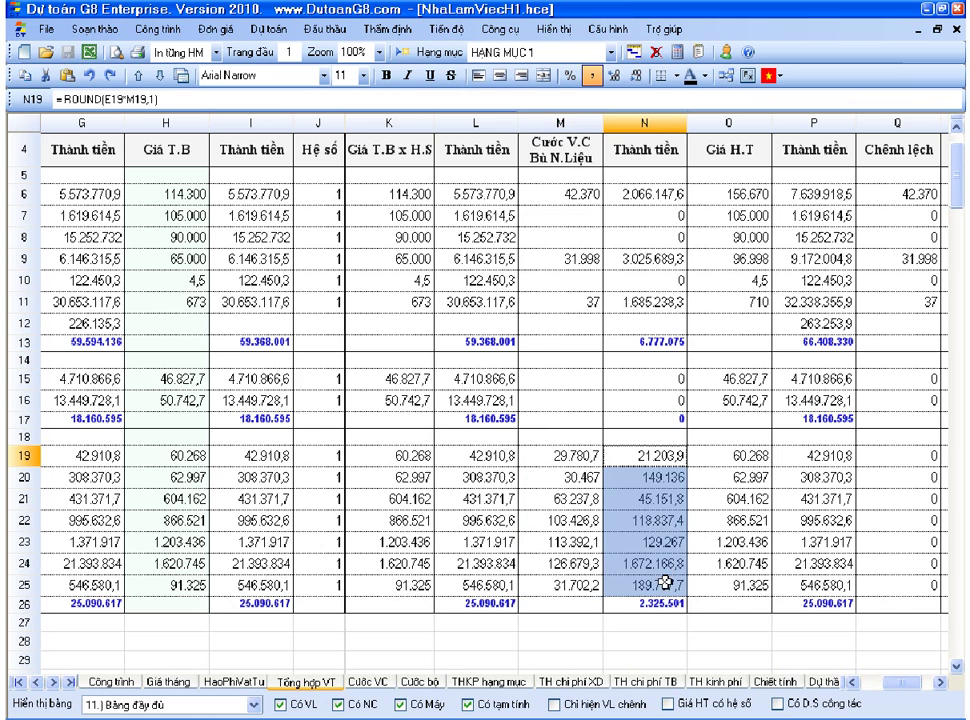
{"action": "left_click", "coordinate": [648, 604]}
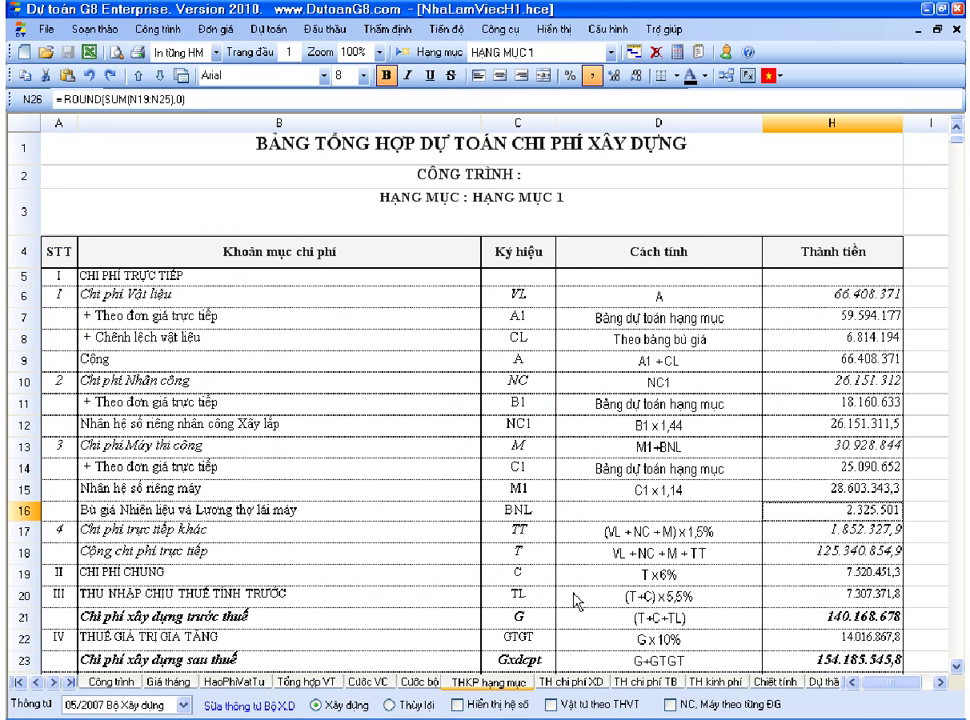
{"action": "left_click", "coordinate": [489, 682]}
{"action": "left_click", "coordinate": [33, 509]}
{"action": "left_click", "coordinate": [829, 513]}
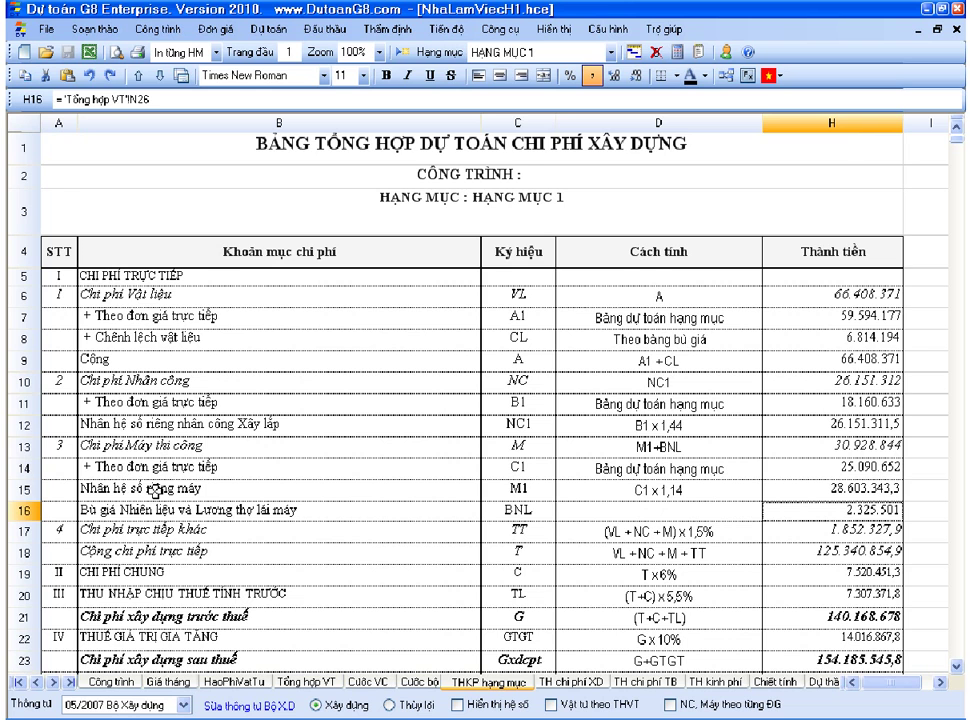
Examine how the direct machine cost, its separate coefficient and the BNL compensation add up to Chi phí Máy thi công.
{"action": "left_click_drag", "start_coordinate": [120, 467], "coordinate": [852, 488]}
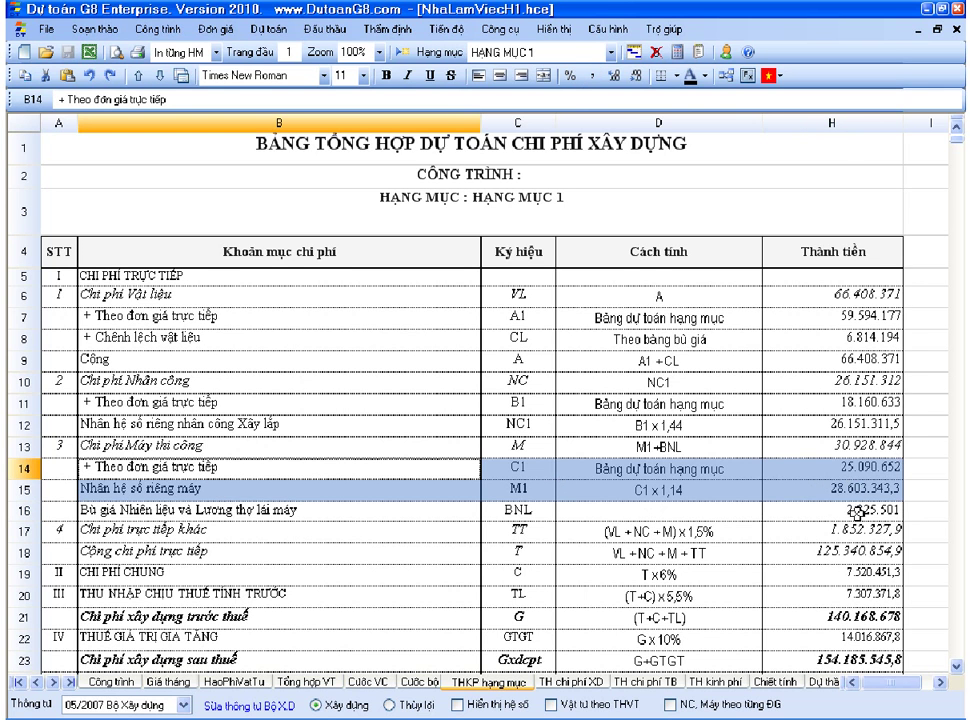
{"action": "left_click", "coordinate": [855, 508]}
{"action": "left_click", "coordinate": [862, 442]}
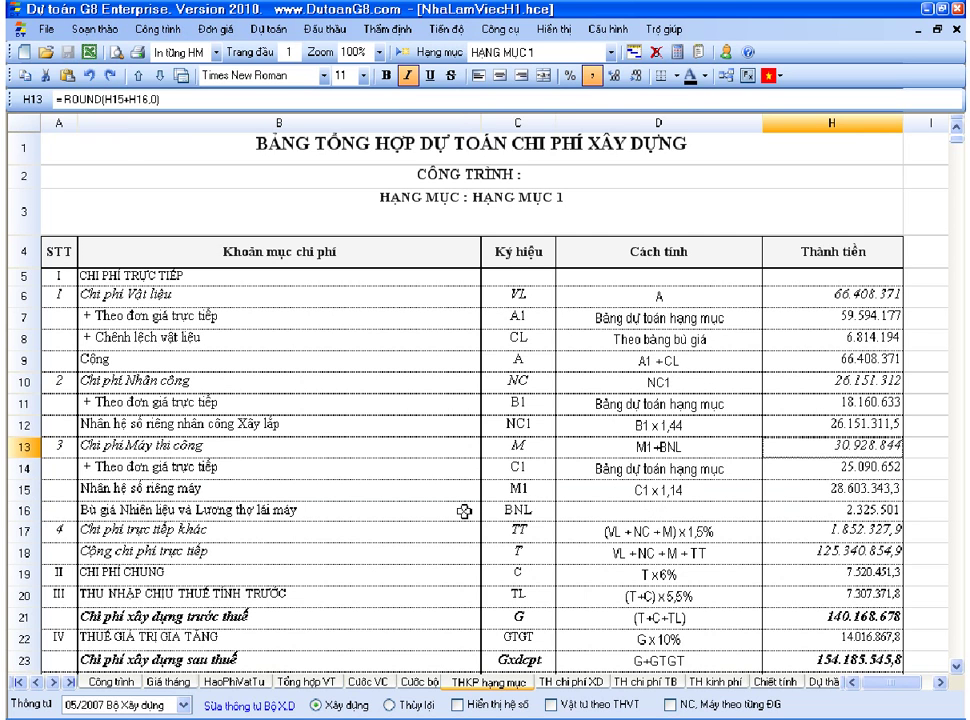
{"action": "left_click", "coordinate": [58, 445]}
Review the material and labour cost rows and the formula of the TỔNG CỘNG amount in the cost summary.
{"action": "scroll", "coordinate": [715, 497], "scroll_direction": "down", "scroll_amount": 1}
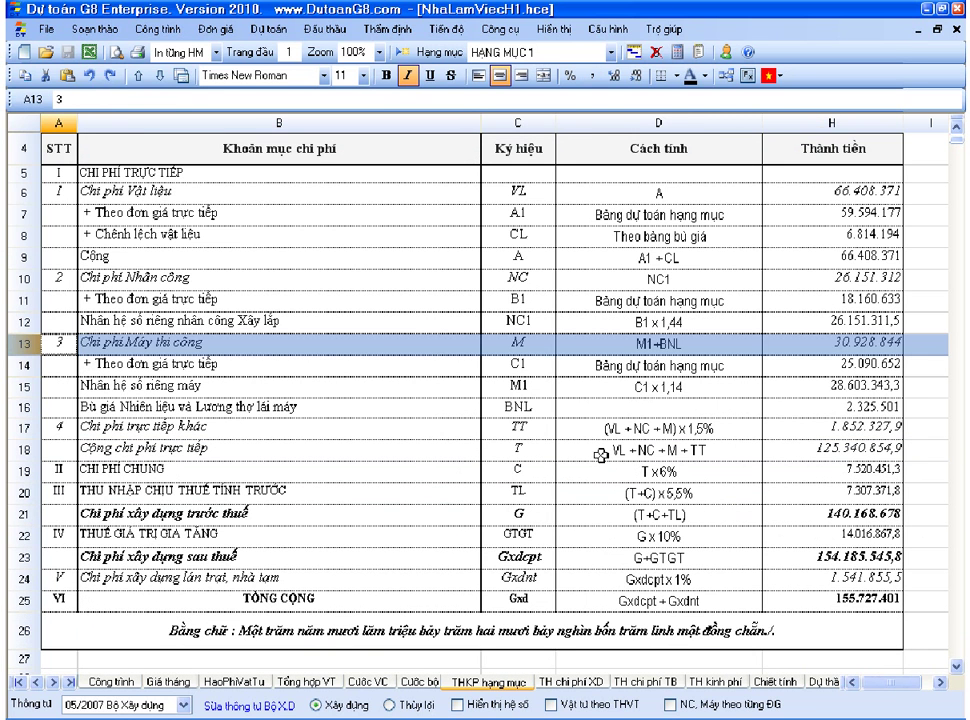
{"action": "left_click", "coordinate": [24, 192]}
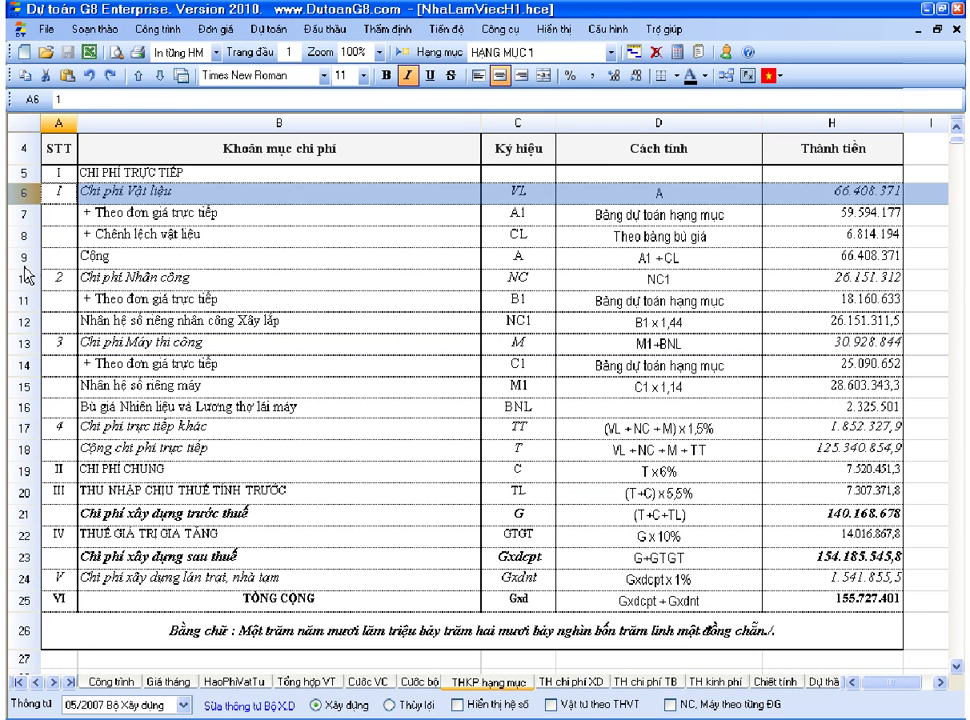
{"action": "left_click", "coordinate": [26, 276]}
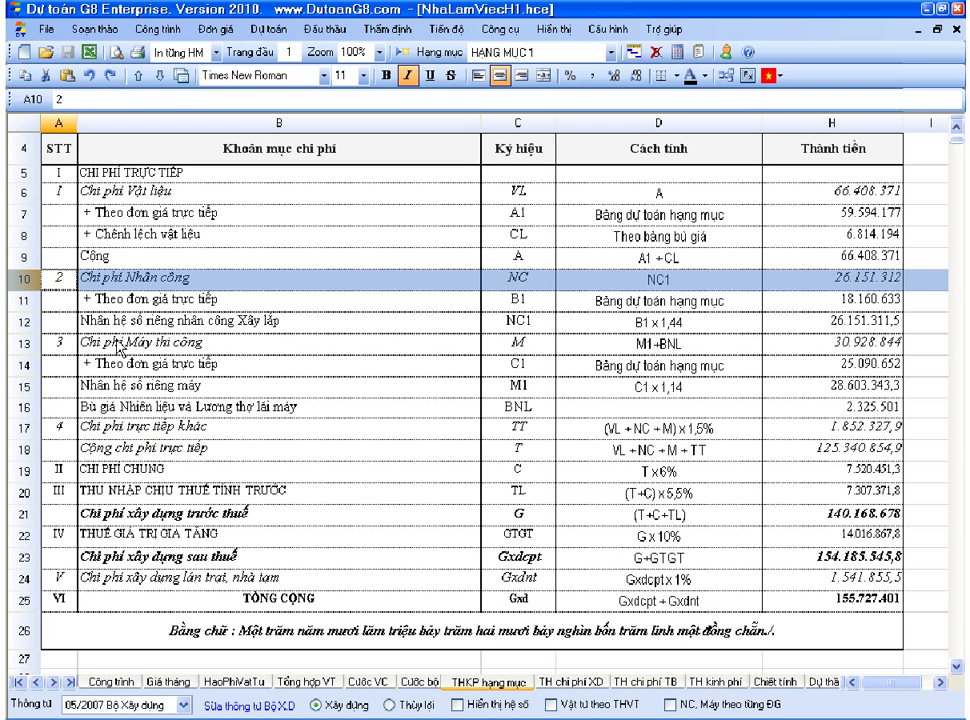
{"action": "left_click", "coordinate": [887, 603]}
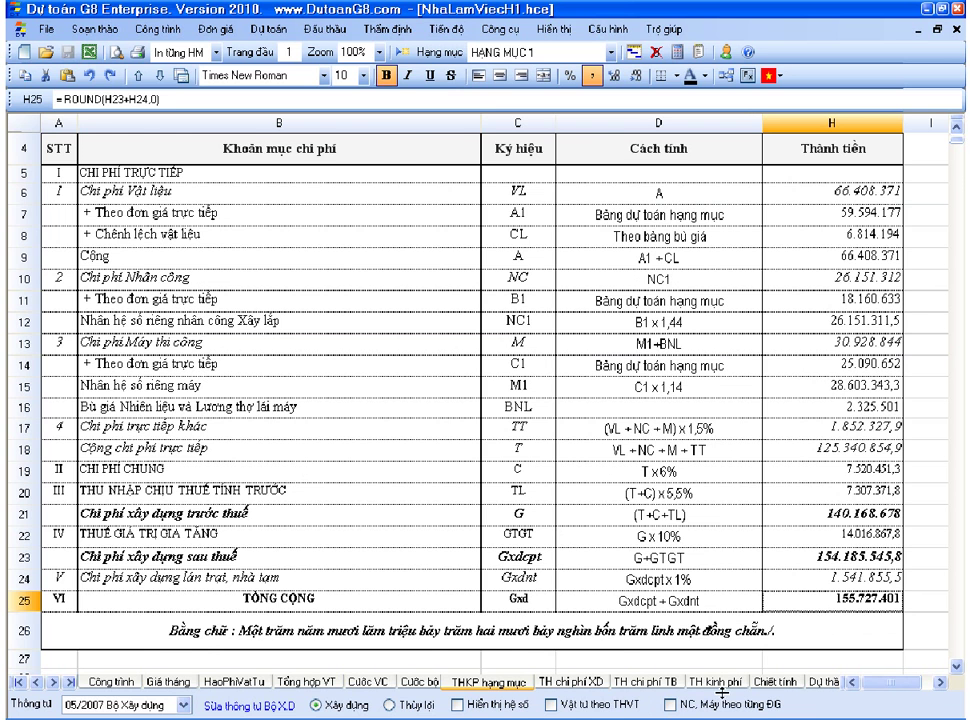
In the Chiết tính sheet, examine the Máy ủi 75CV lines and the BNL compensation amount of work item AB.22111.
{"action": "left_click", "coordinate": [775, 683]}
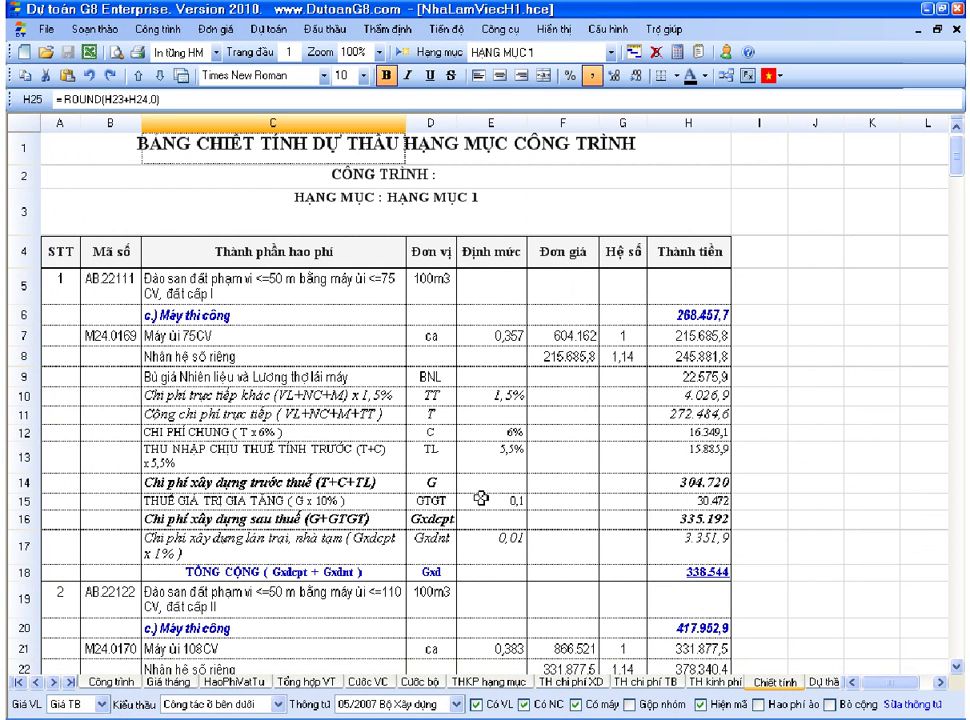
{"action": "left_click", "coordinate": [432, 452]}
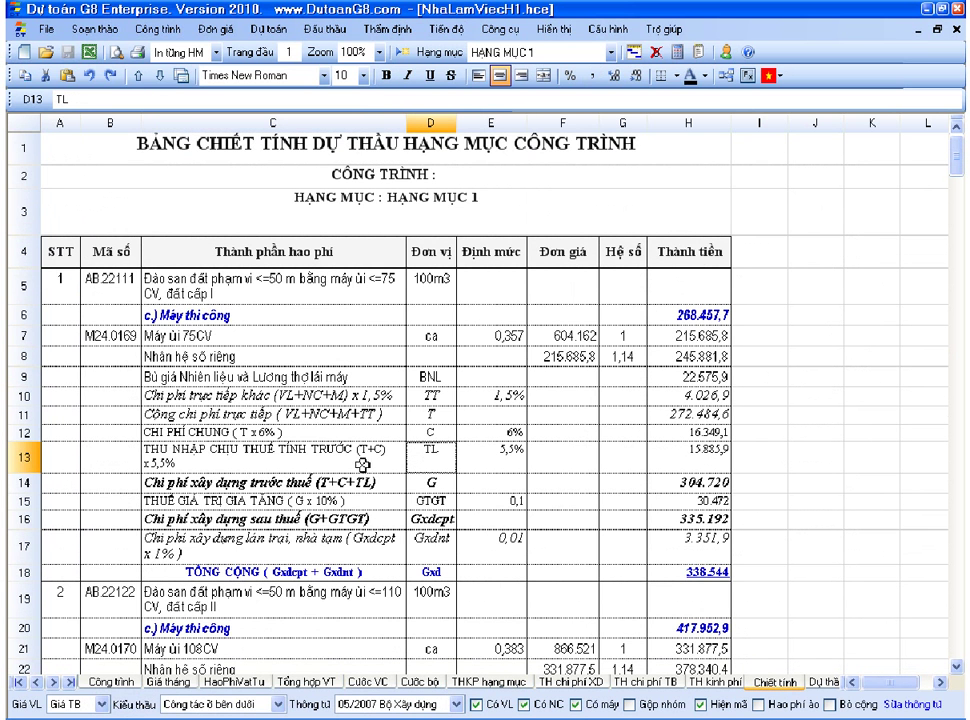
{"action": "left_click", "coordinate": [24, 339]}
{"action": "left_click", "coordinate": [27, 357], "text": "shift"}
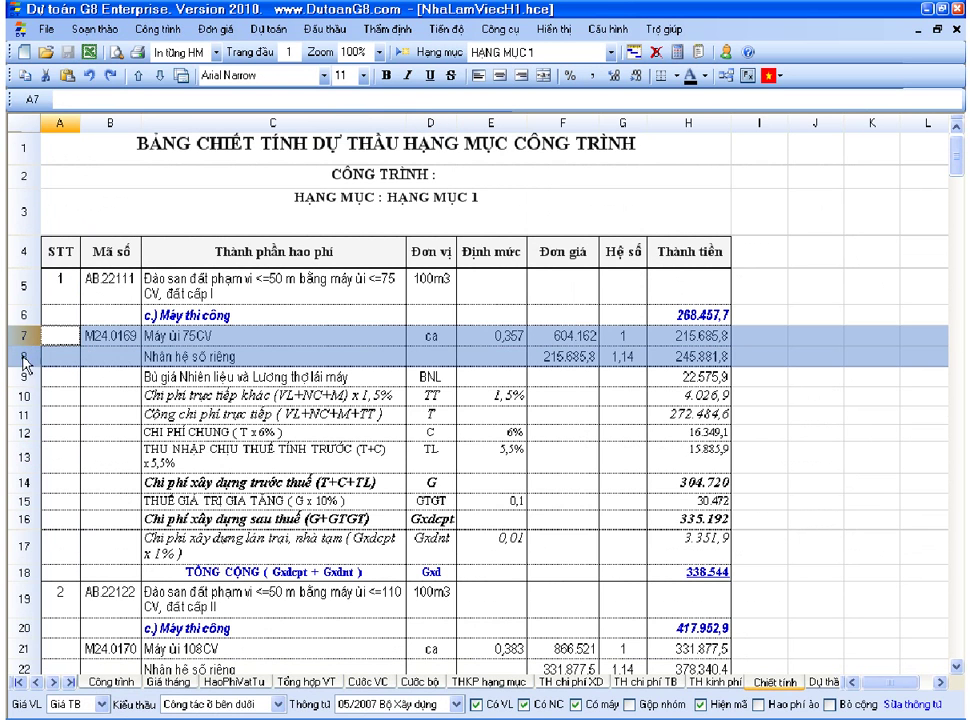
{"action": "left_click", "coordinate": [24, 378]}
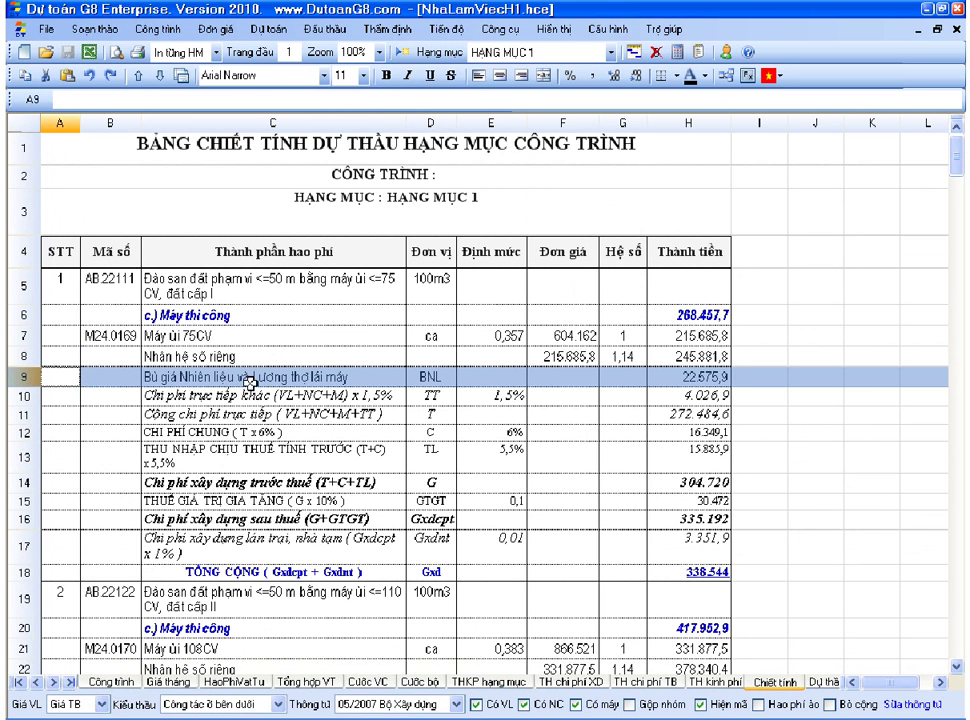
{"action": "left_click", "coordinate": [706, 381]}
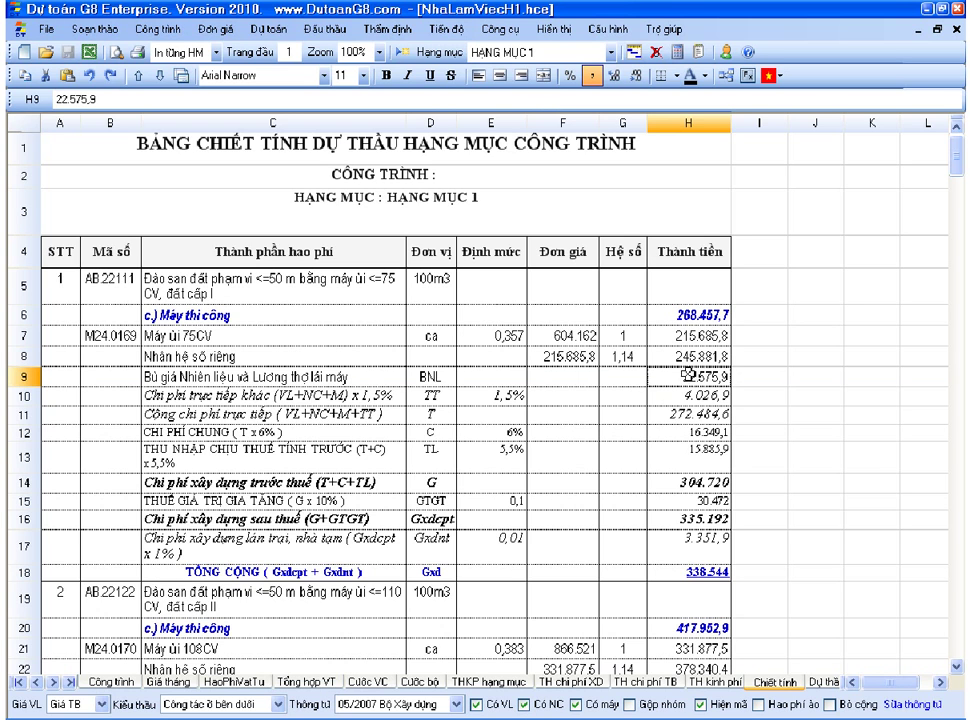
In the NhiênLiệu sheet, locate the Máy ủi 75CV row and inspect the formula of its Bù 1 ca value.
{"action": "double_click", "coordinate": [57, 682]}
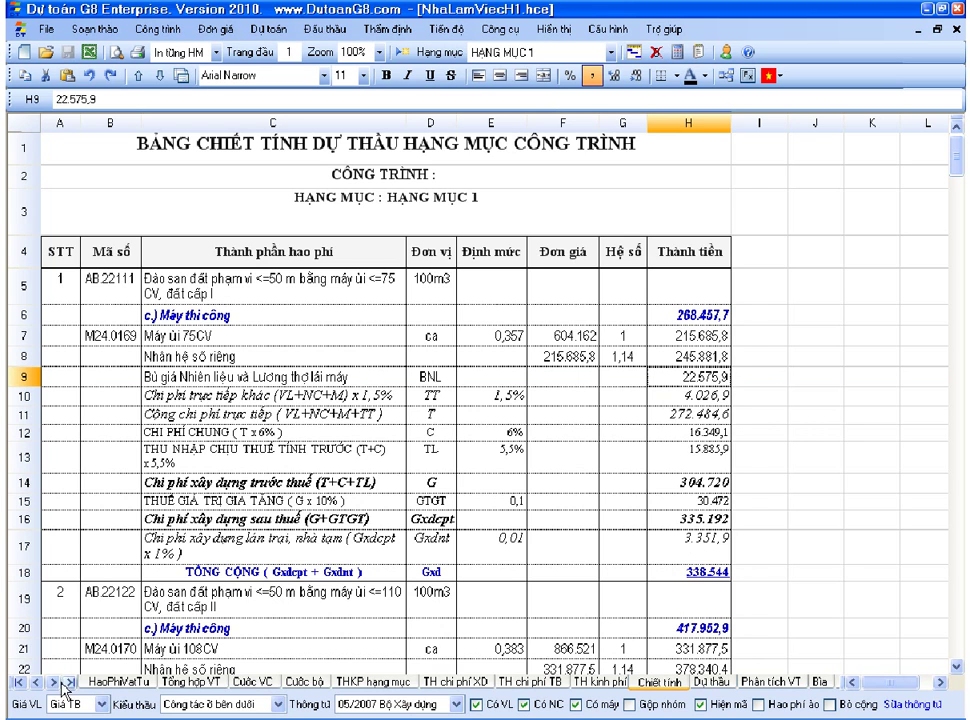
{"action": "left_click", "coordinate": [60, 683]}
{"action": "left_click", "coordinate": [60, 683]}
{"action": "left_click", "coordinate": [60, 683]}
{"action": "left_click", "coordinate": [60, 683]}
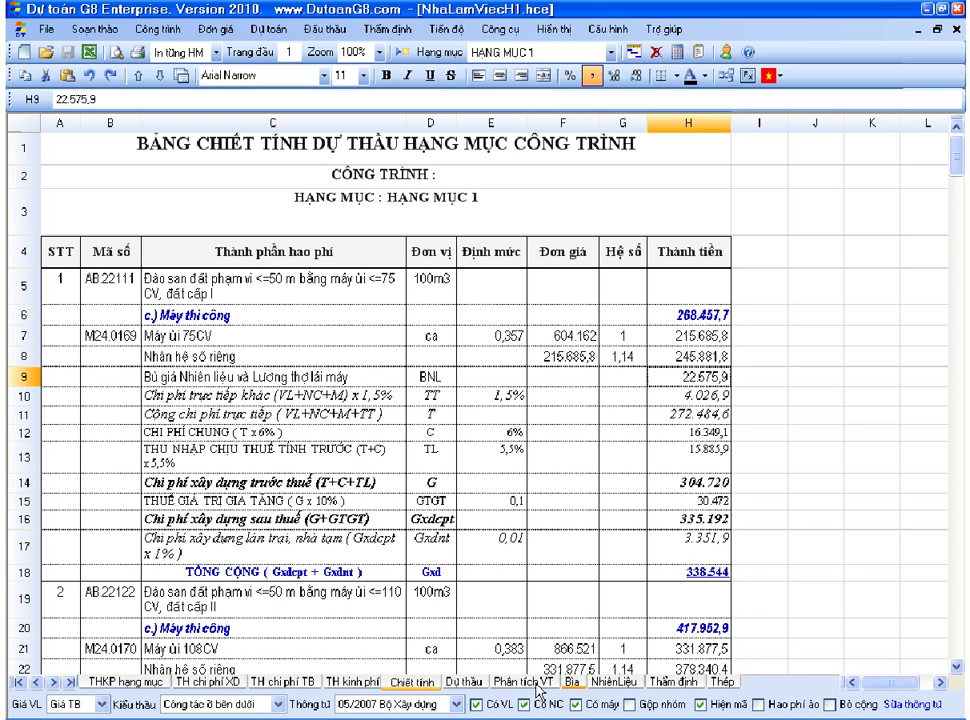
{"action": "left_click", "coordinate": [610, 682]}
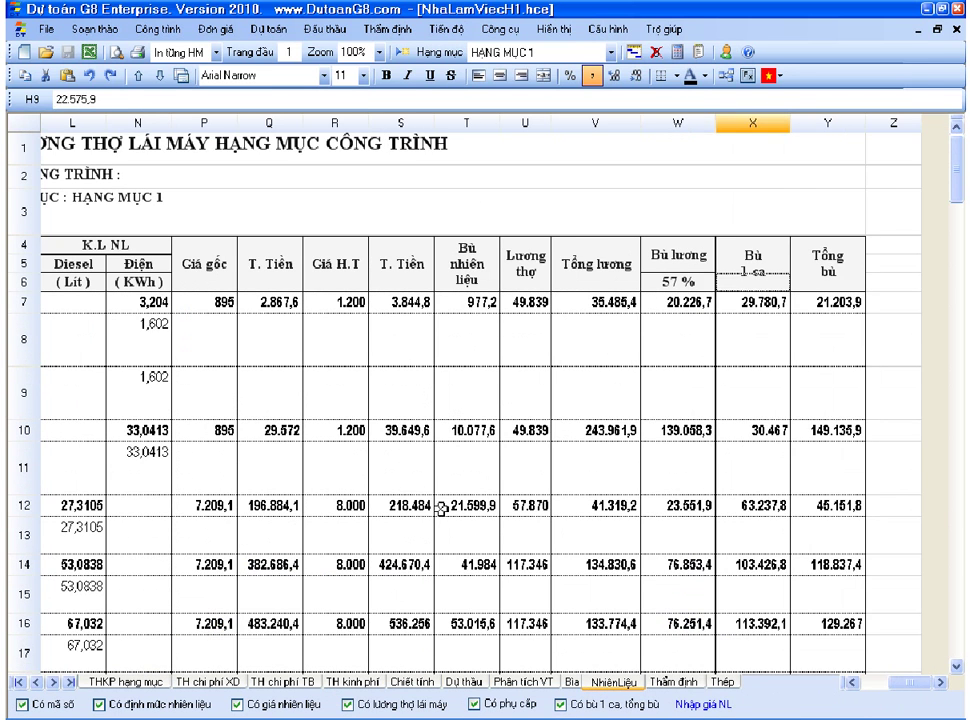
{"action": "left_click", "coordinate": [398, 510]}
{"action": "key", "text": "Home"}
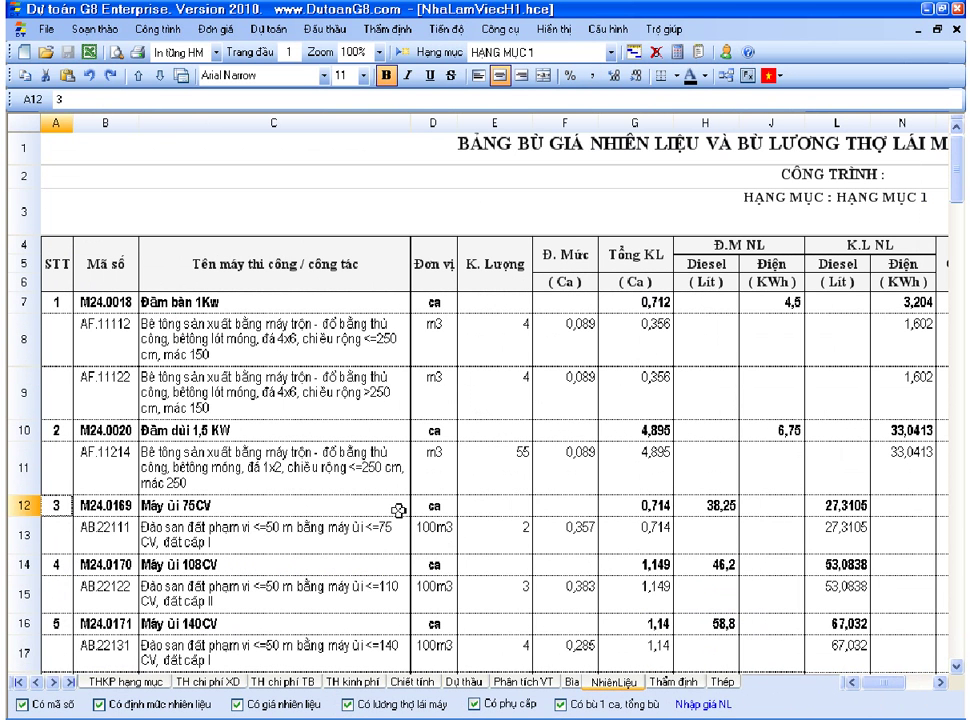
{"action": "left_click", "coordinate": [36, 510]}
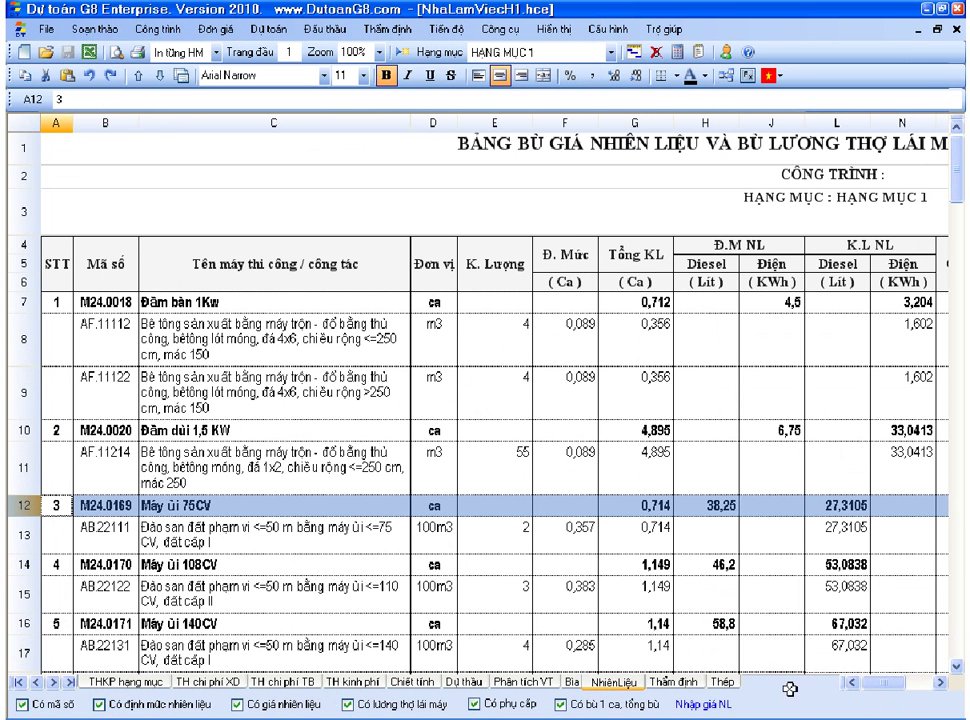
{"action": "left_click", "coordinate": [940, 683]}
{"action": "left_click", "coordinate": [940, 683]}
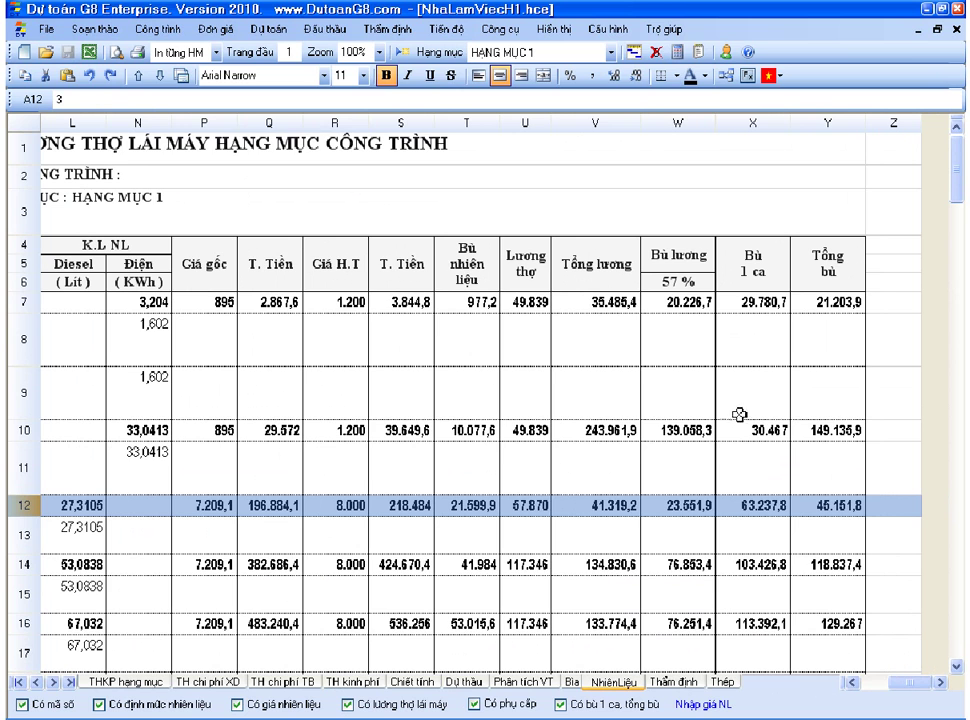
{"action": "left_click", "coordinate": [756, 505]}
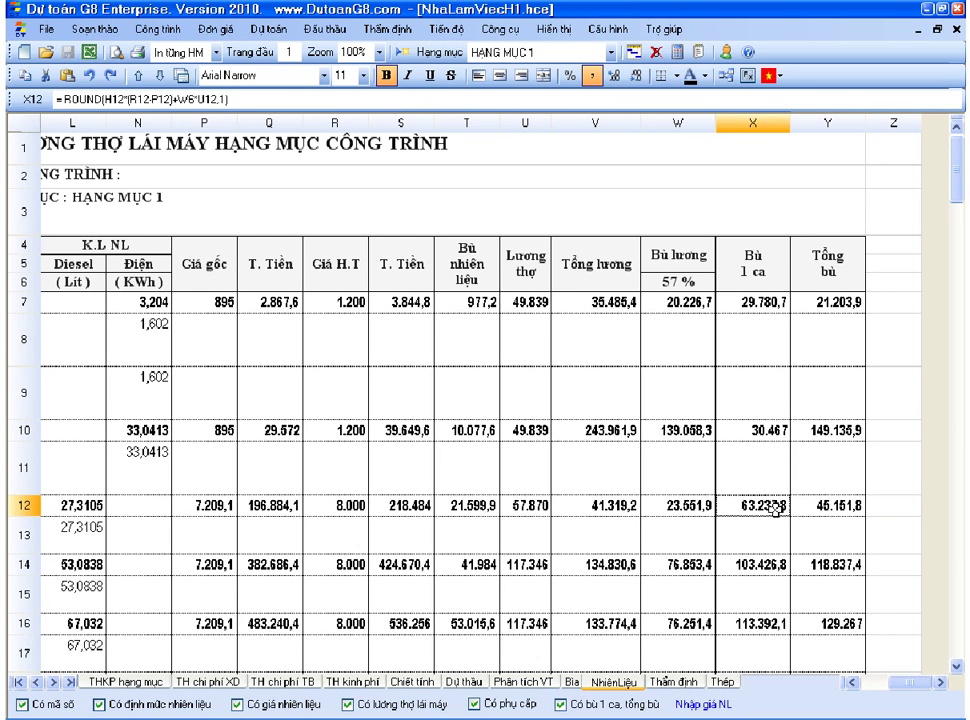
Compare the Định mức of Máy ủi 75CV and the BNL amount in Chiết tính with the per-shift compensation in NhiênLiệu.
{"action": "left_click", "coordinate": [425, 682]}
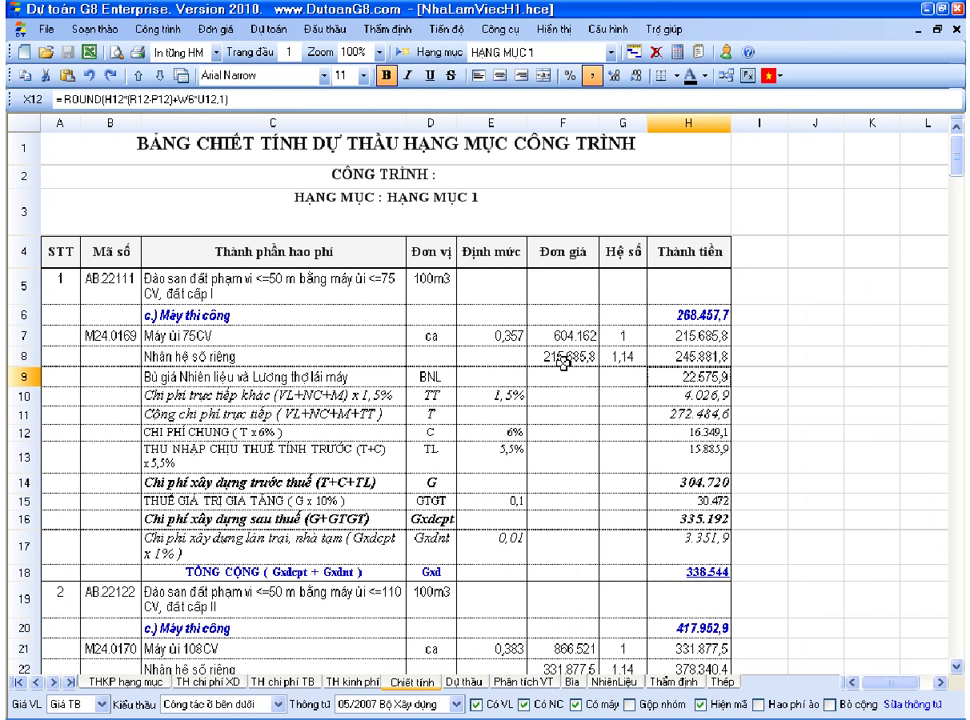
{"action": "left_click", "coordinate": [513, 336]}
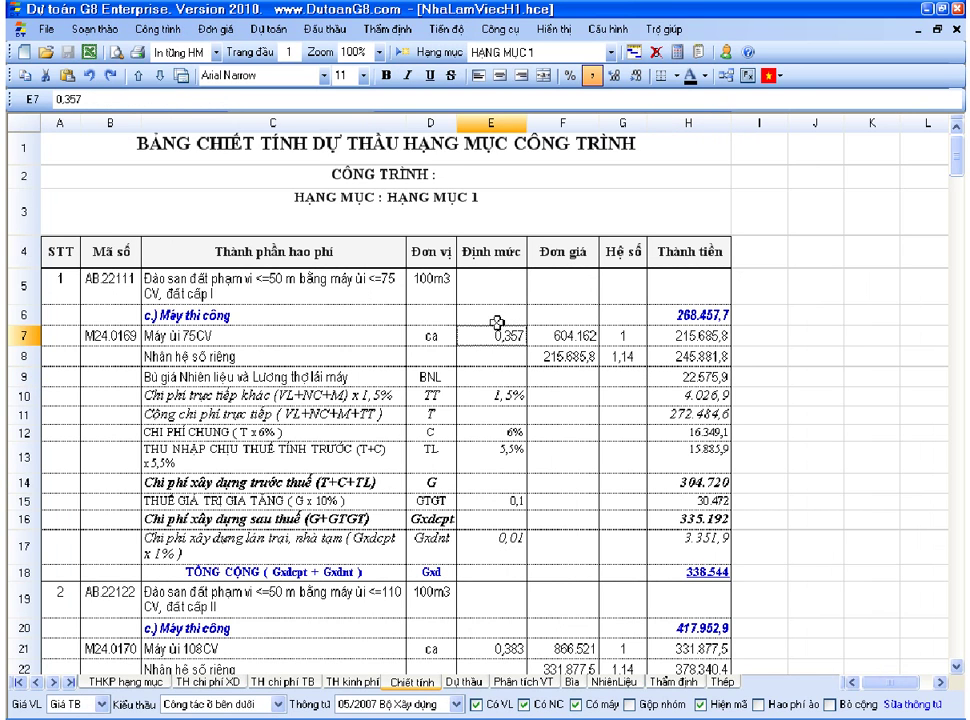
{"action": "left_click", "coordinate": [687, 377]}
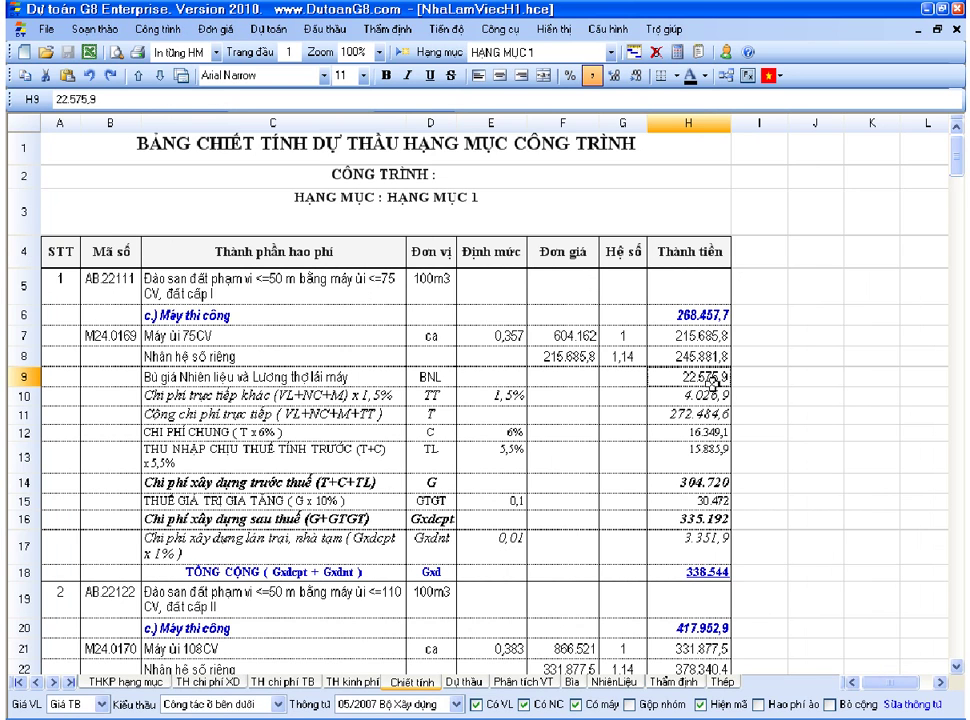
{"action": "left_click", "coordinate": [512, 335]}
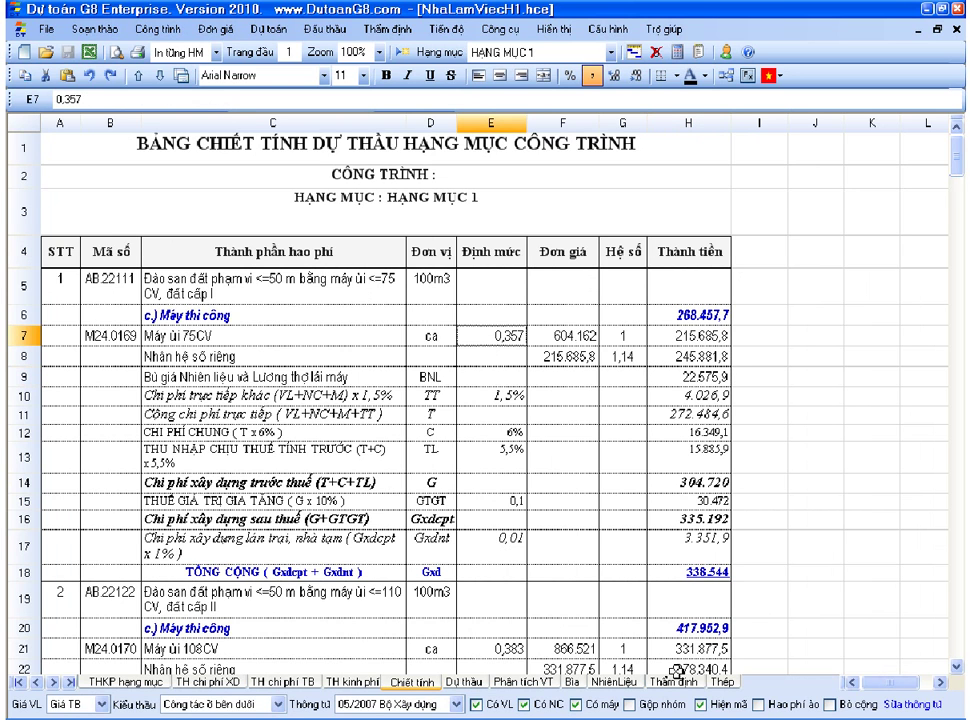
{"action": "left_click", "coordinate": [610, 681]}
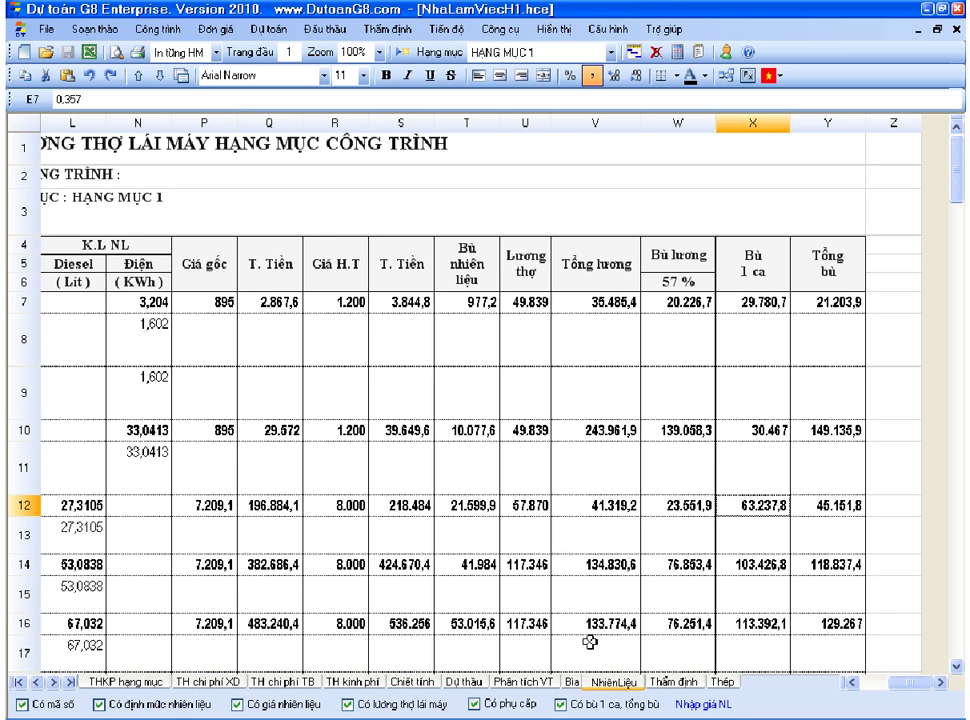
{"action": "left_click", "coordinate": [413, 682]}
{"action": "left_click", "coordinate": [697, 378]}
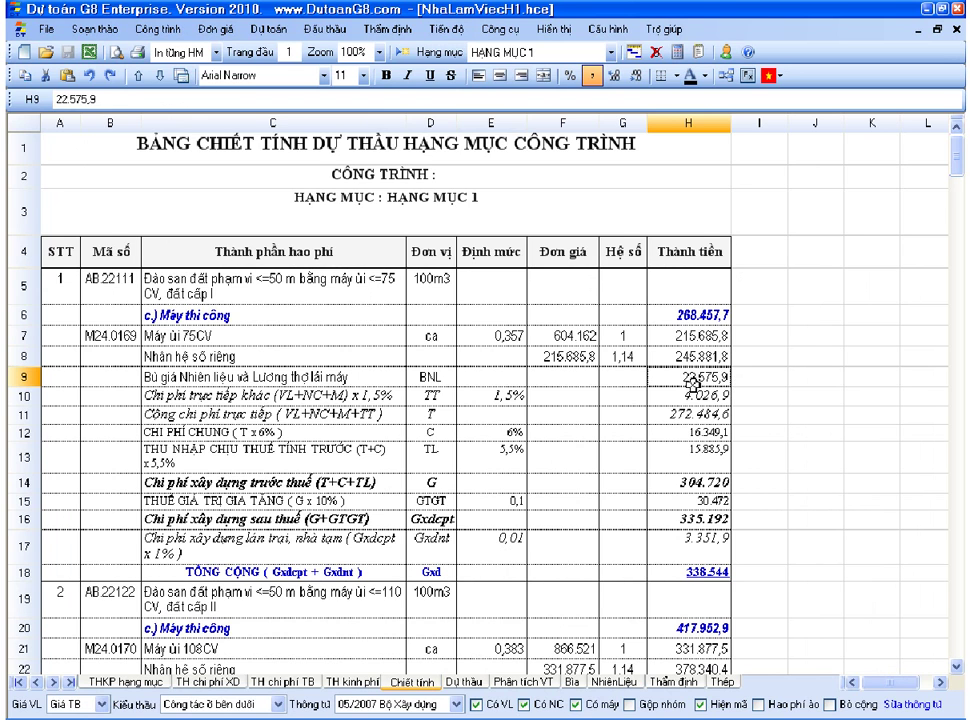
{"action": "left_click", "coordinate": [710, 391]}
{"action": "left_click", "coordinate": [701, 377]}
In NhiênLiệu, enter =0.357*X12 in cell Z12 beside the Máy ủi 75CV row and widen column Z to fit the result.
{"action": "left_click", "coordinate": [614, 683]}
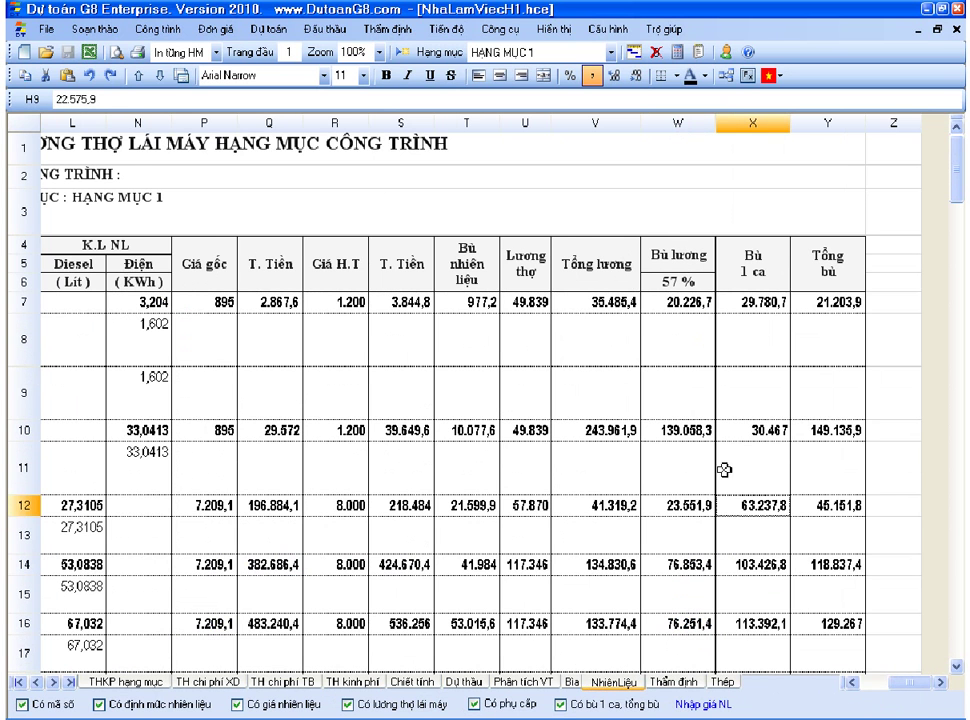
{"action": "left_click", "coordinate": [890, 506]}
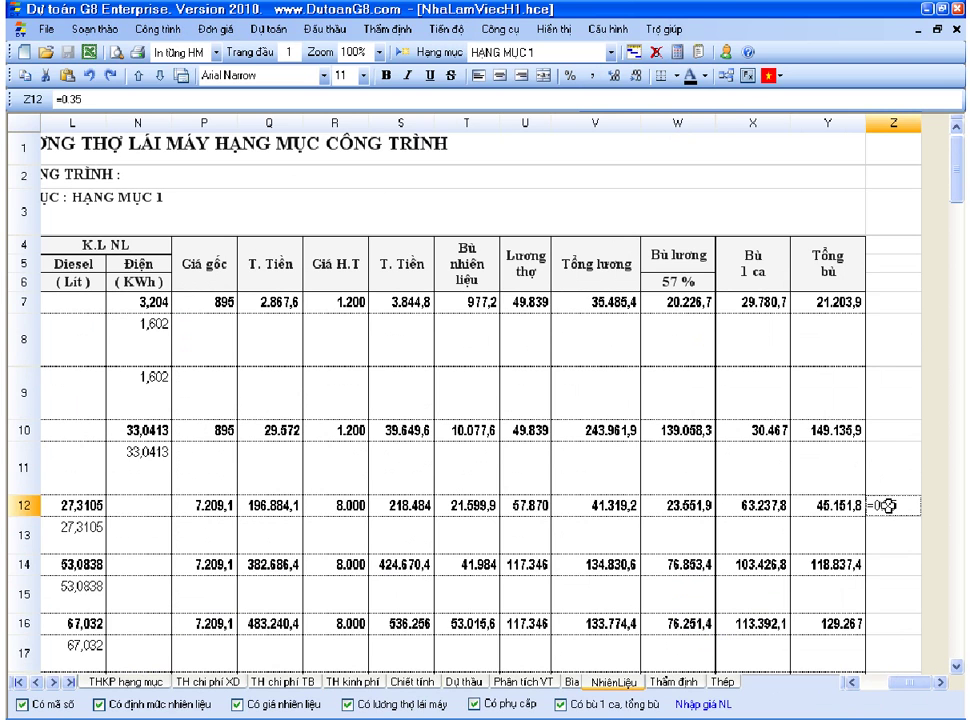
{"action": "type", "text": "=0.357*"}
{"action": "left_click", "coordinate": [770, 508]}
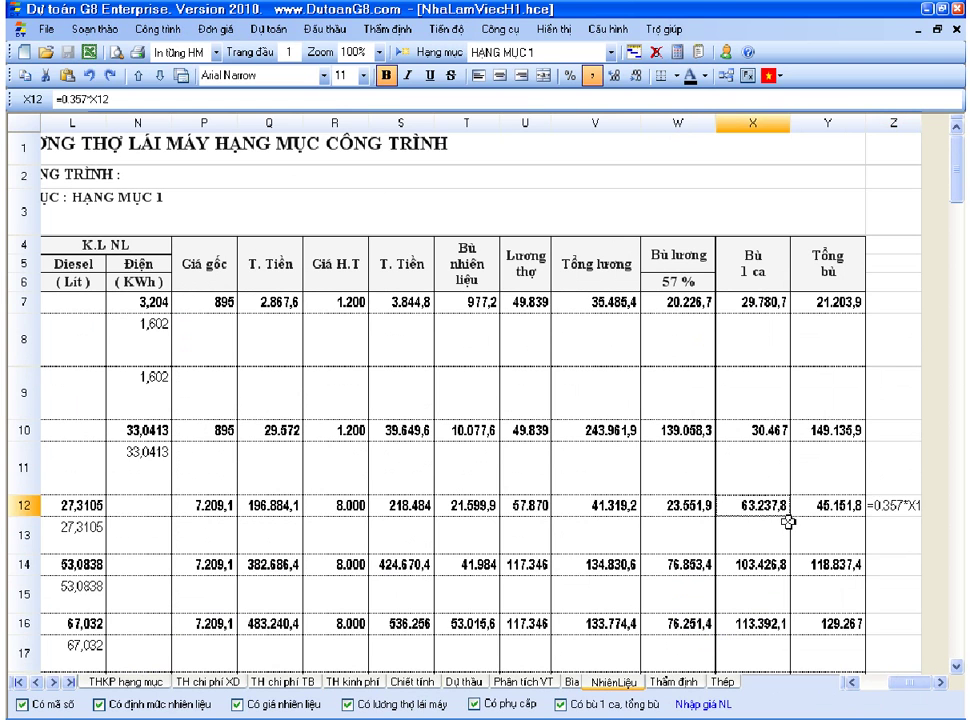
{"action": "key", "text": "Return"}
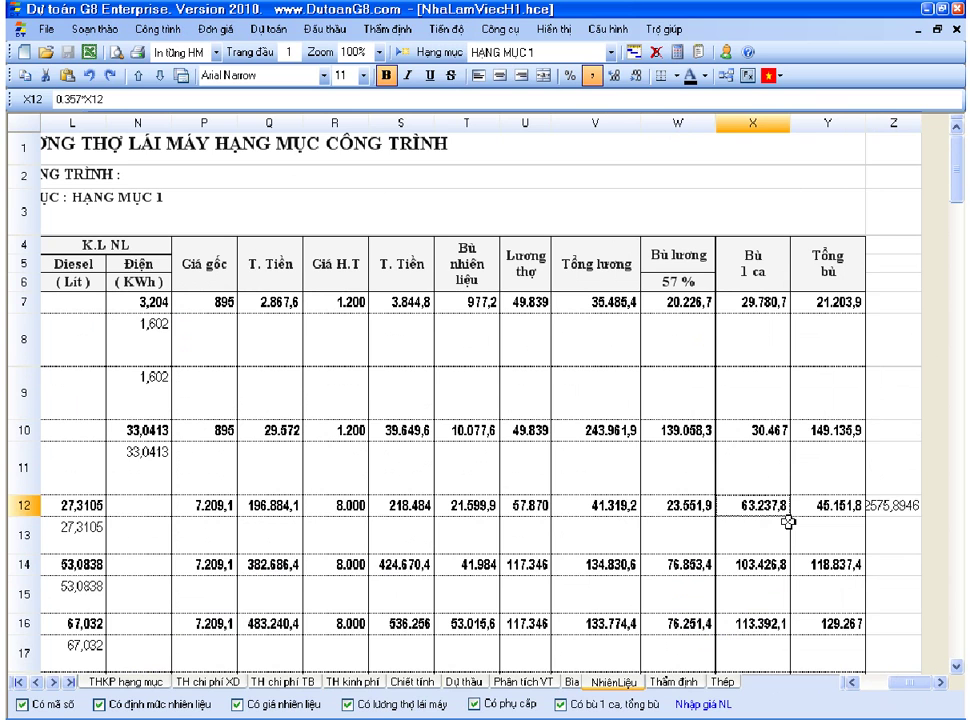
{"action": "left_click", "coordinate": [909, 506]}
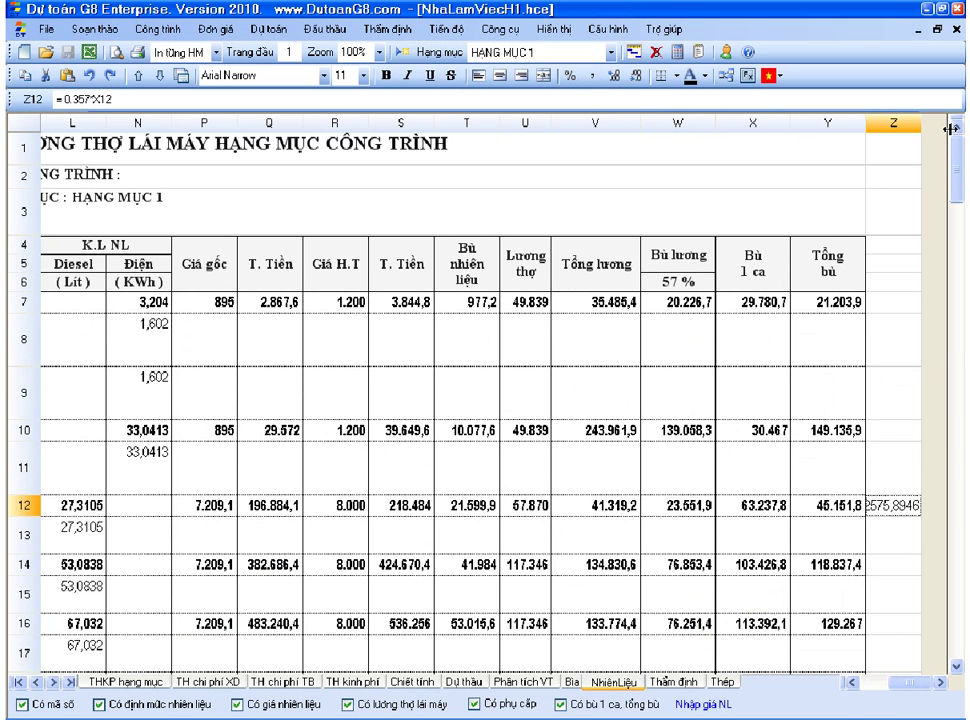
{"action": "left_click_drag", "start_coordinate": [922, 124], "coordinate": [948, 124]}
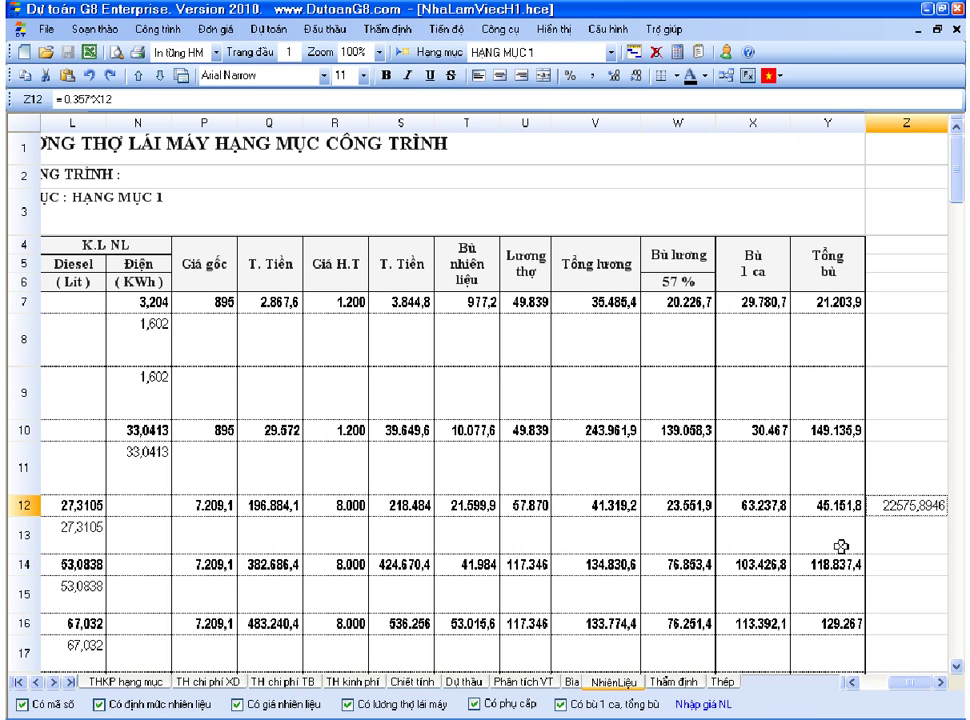
Colour the BNL amount of AB.22111 in Chiết tính and the result in cell Z12 of NhiênLiệu red.
{"action": "left_click", "coordinate": [413, 682]}
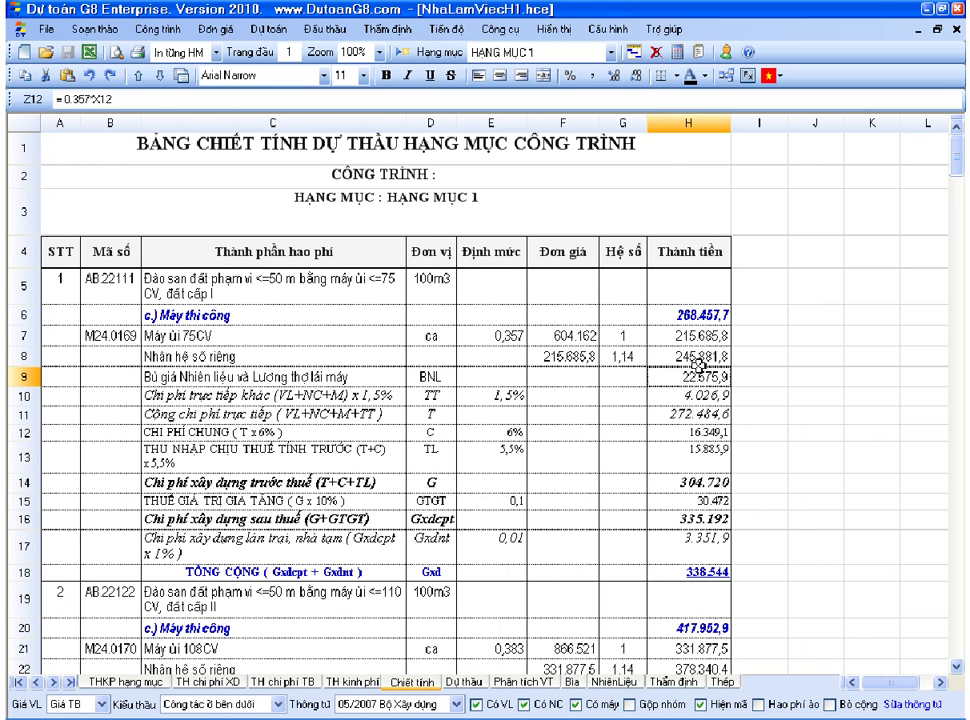
{"action": "left_click", "coordinate": [704, 75]}
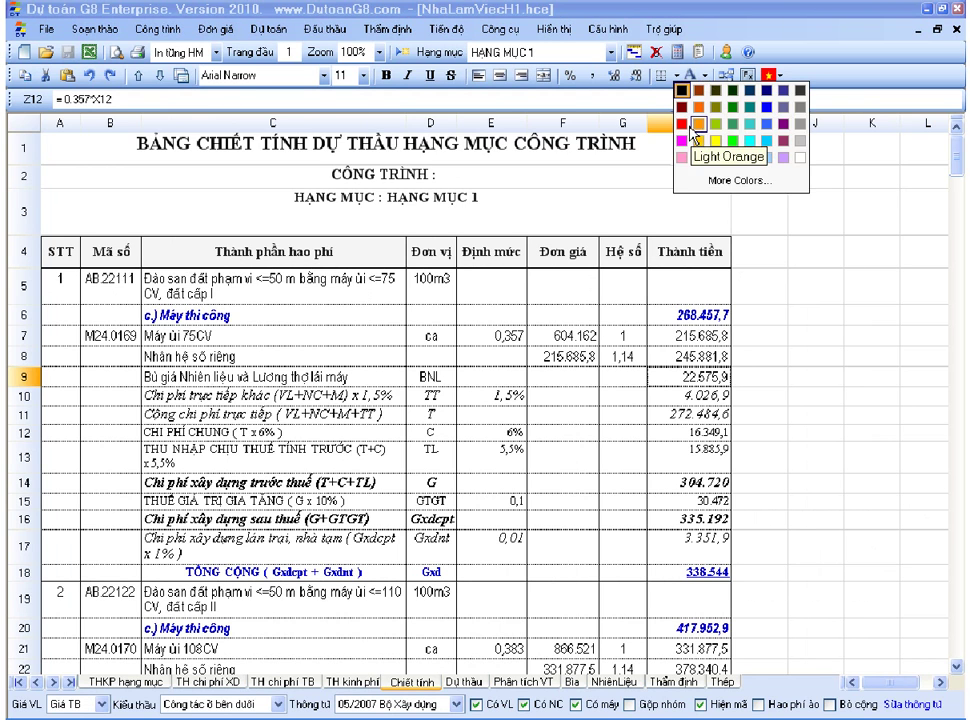
{"action": "left_click", "coordinate": [681, 124]}
{"action": "double_click", "coordinate": [720, 375]}
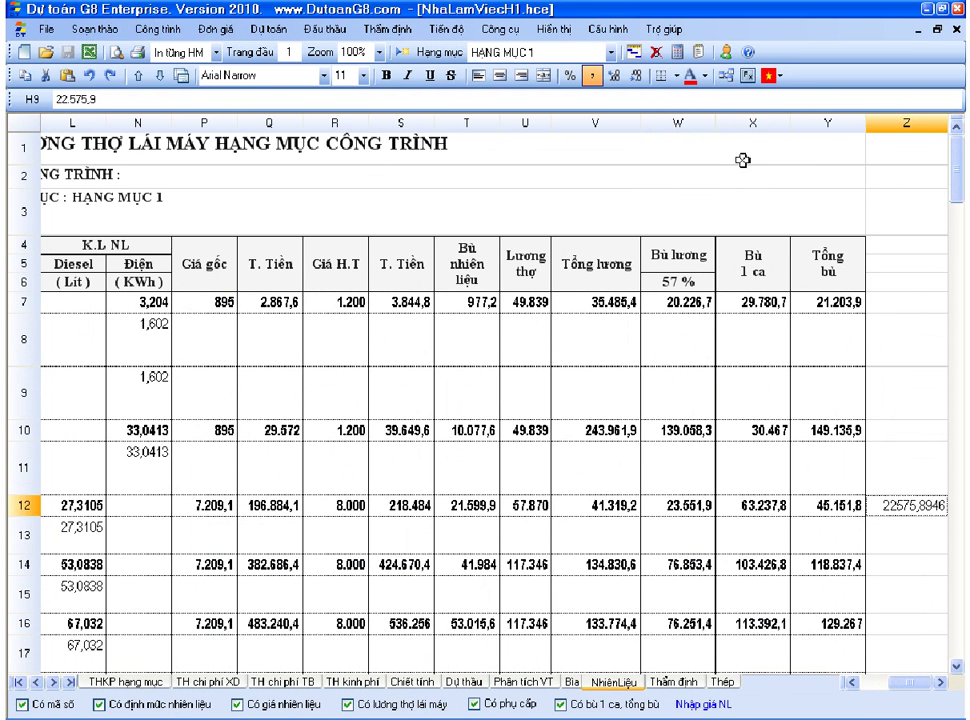
{"action": "left_click", "coordinate": [691, 76]}
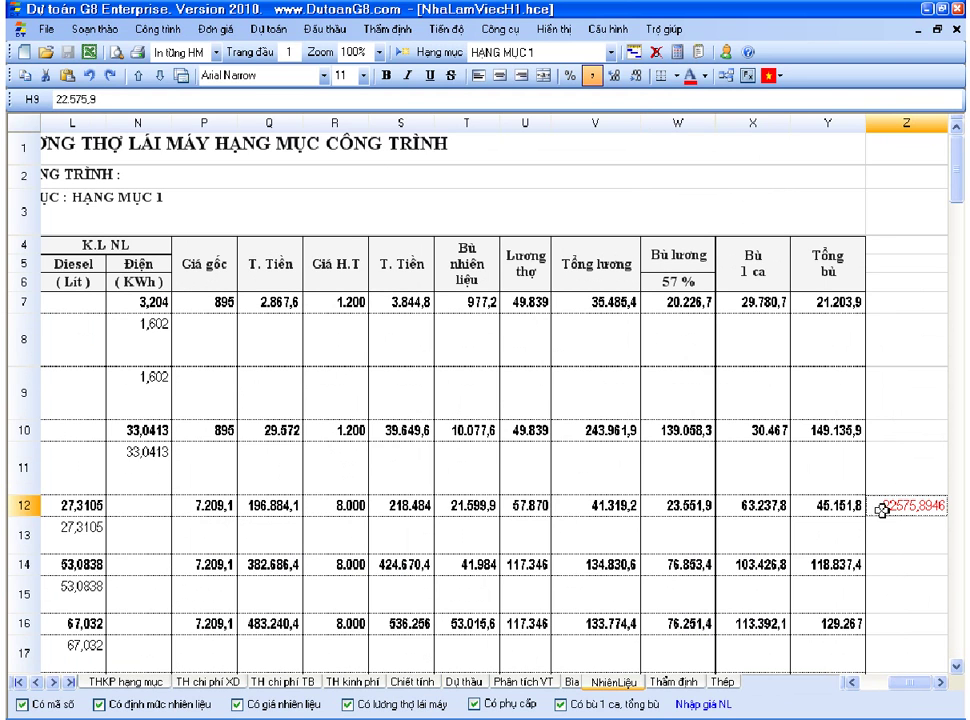
Trace the Máy ủi 75CV Bù 1 ca value from NhiênLiệu through the machine cost and Gxd total of AB.22111 in Chiết tính.
{"action": "left_click", "coordinate": [767, 506]}
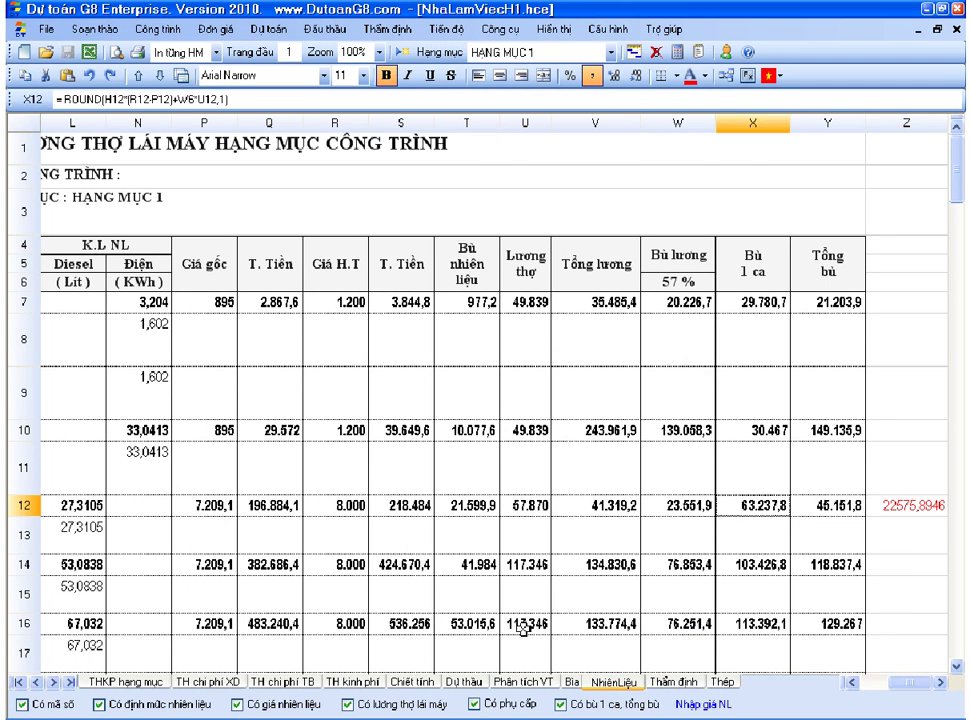
{"action": "left_click", "coordinate": [412, 681]}
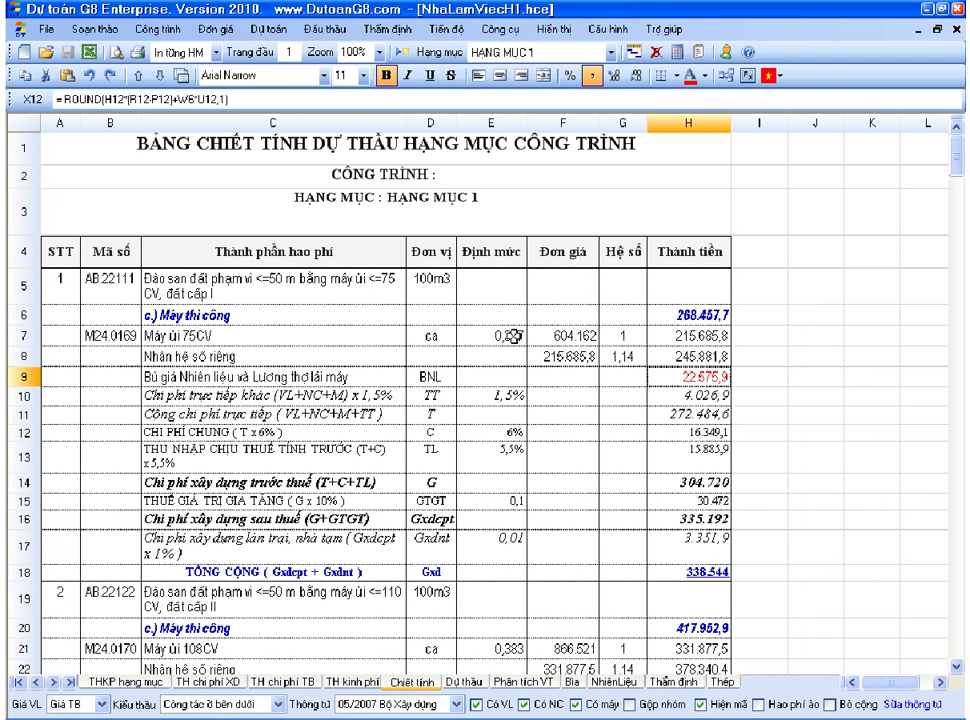
{"action": "left_click", "coordinate": [691, 337]}
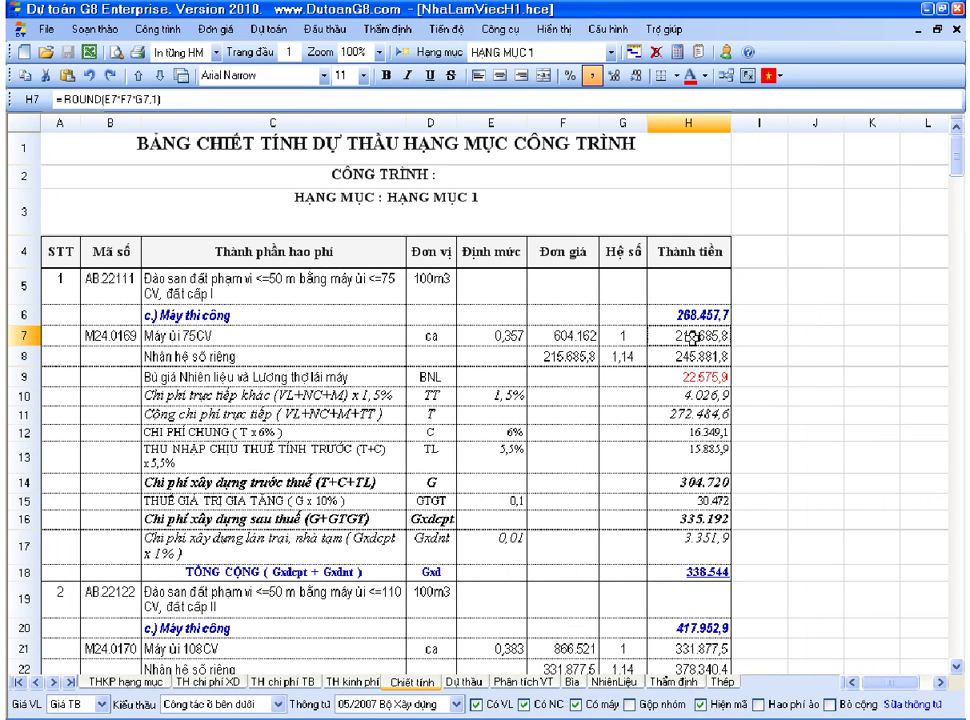
{"action": "left_click_drag", "start_coordinate": [691, 337], "coordinate": [691, 356]}
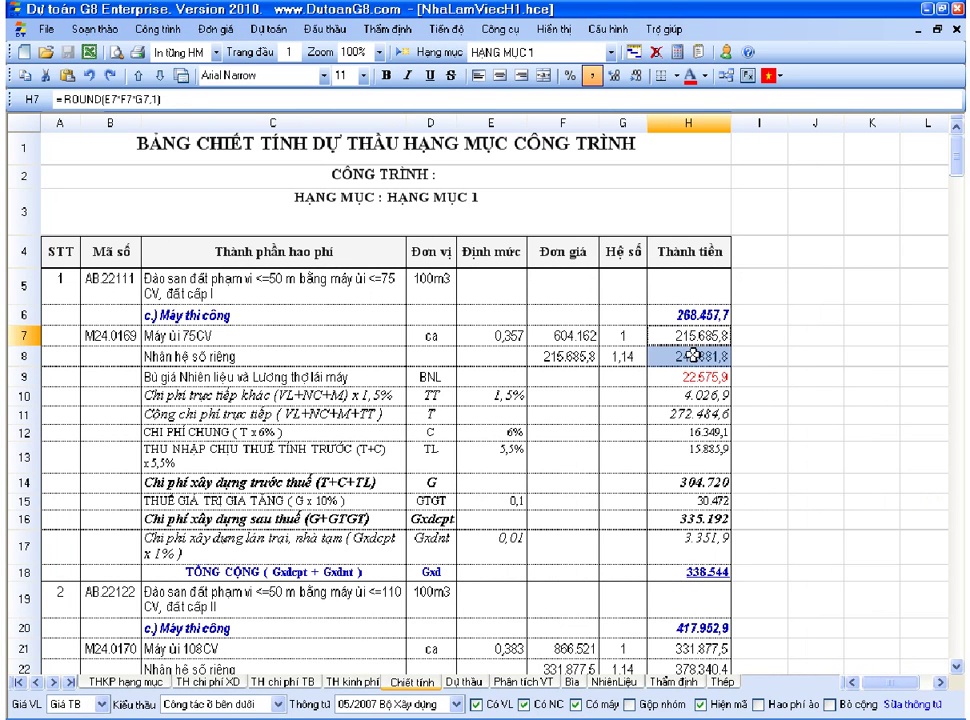
{"action": "left_click", "coordinate": [698, 318]}
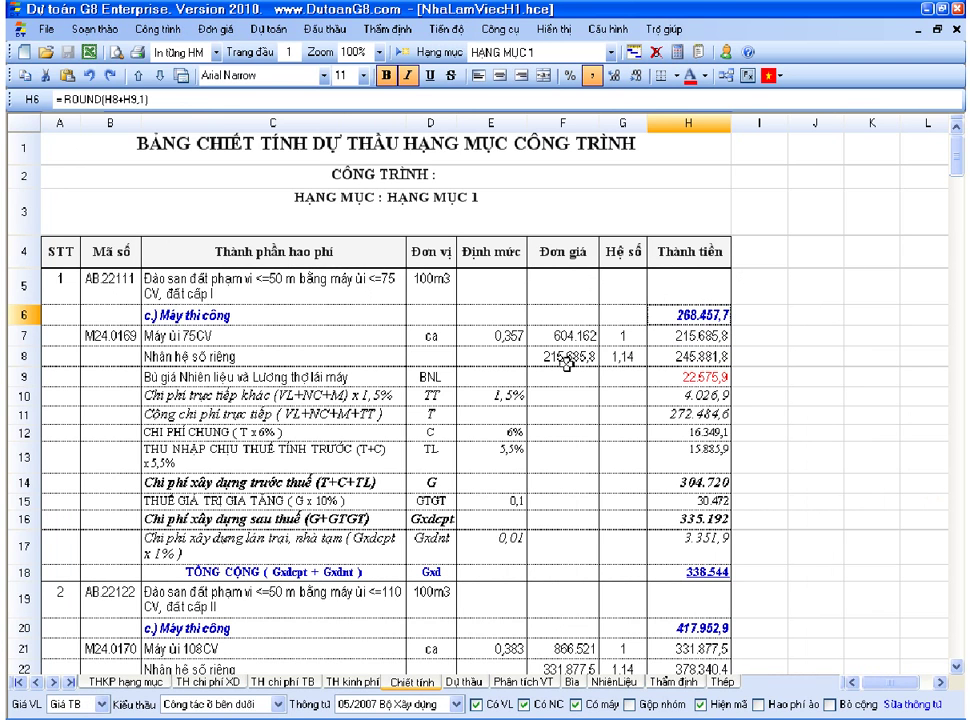
{"action": "left_click_drag", "start_coordinate": [690, 377], "coordinate": [697, 547]}
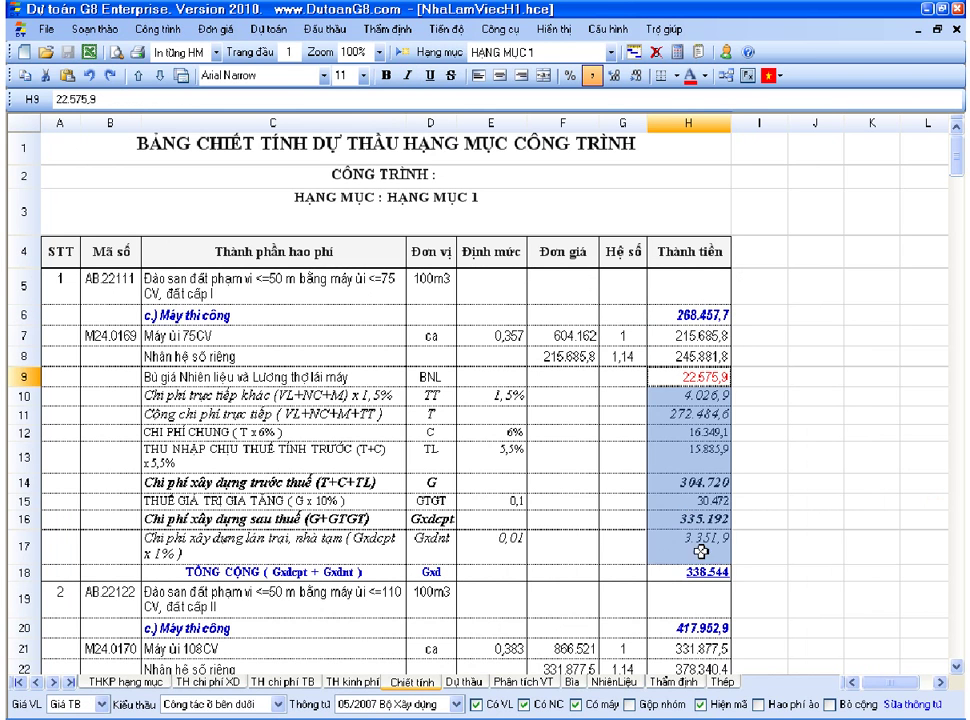
{"action": "left_click", "coordinate": [709, 577]}
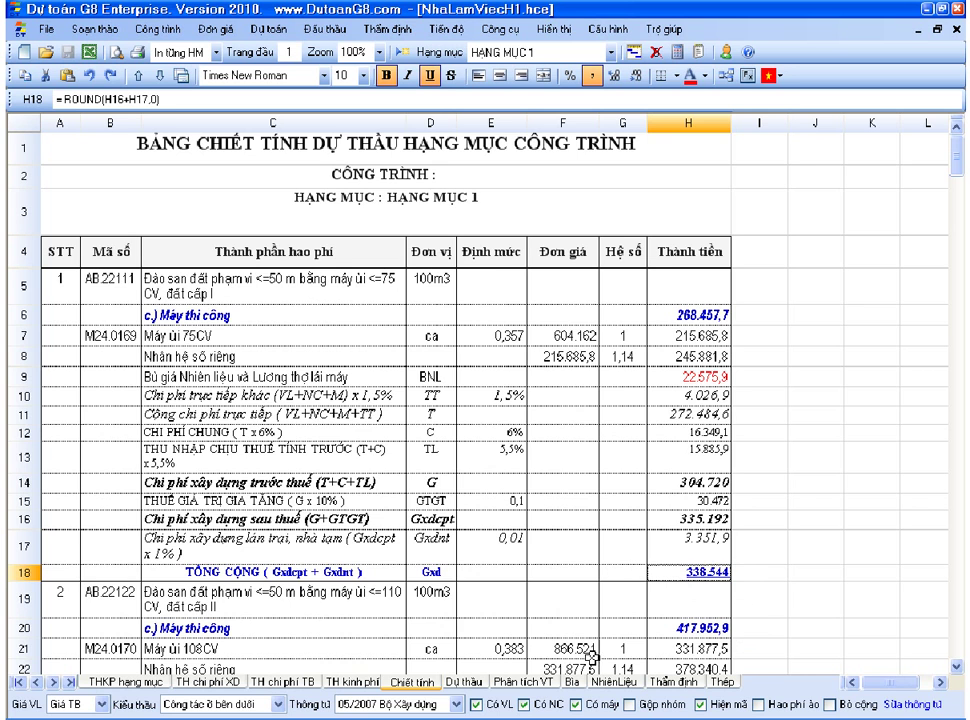
Compare the Bù 1 ca column in NhiênLiệu with the machine rows of the Cước V.C Bù N.Liệu column in Tổng hợp VT.
{"action": "left_click", "coordinate": [613, 681]}
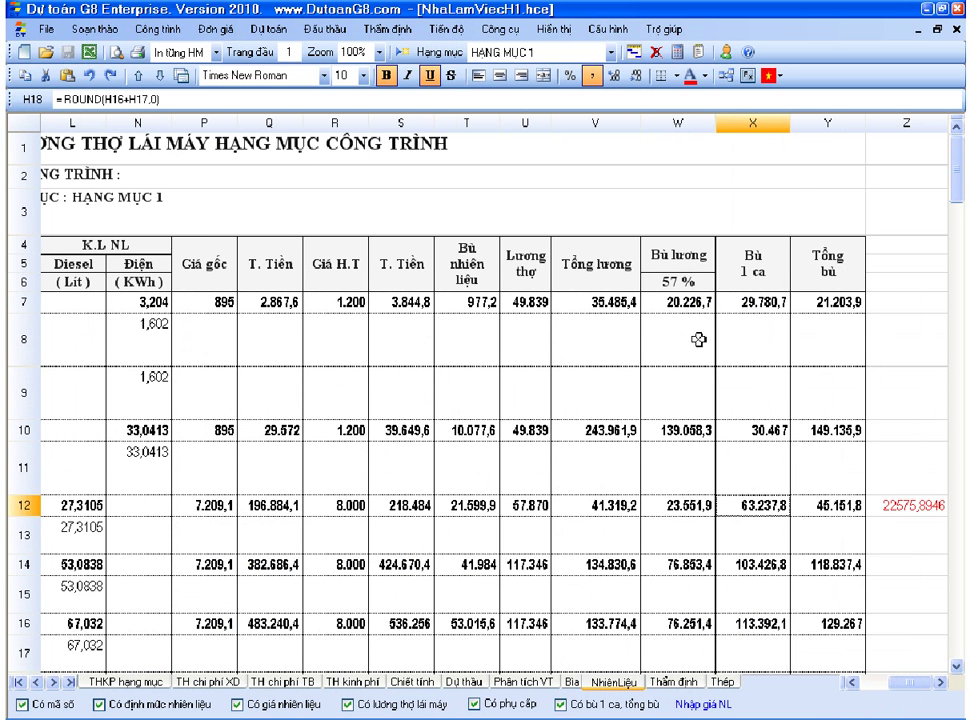
{"action": "left_click", "coordinate": [753, 124]}
{"action": "left_click", "coordinate": [757, 450]}
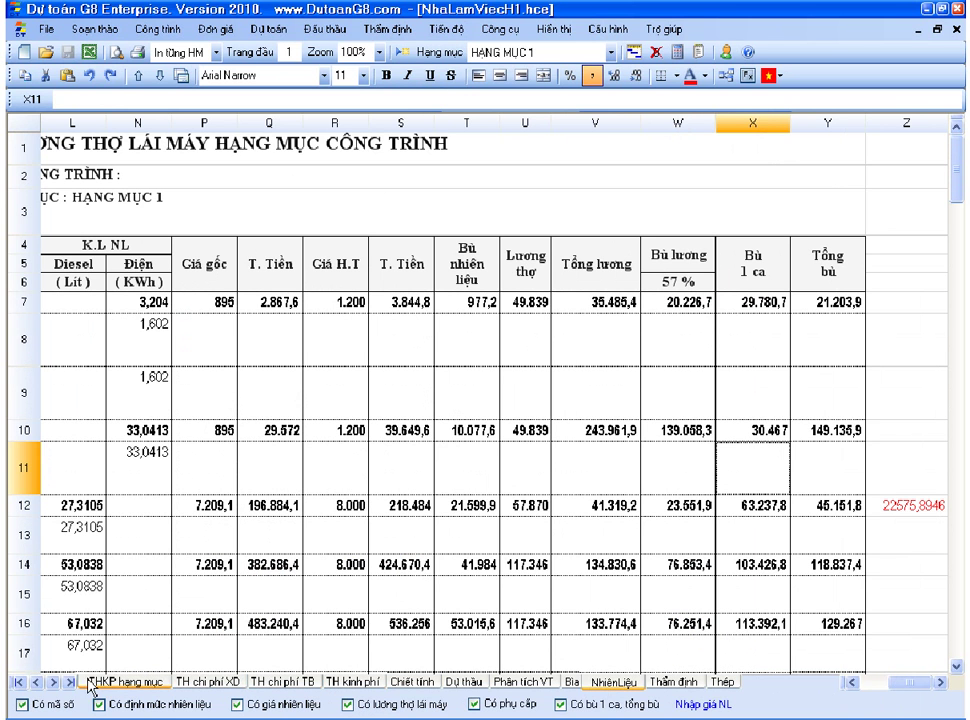
{"action": "left_click", "coordinate": [36, 681]}
{"action": "left_click", "coordinate": [36, 681]}
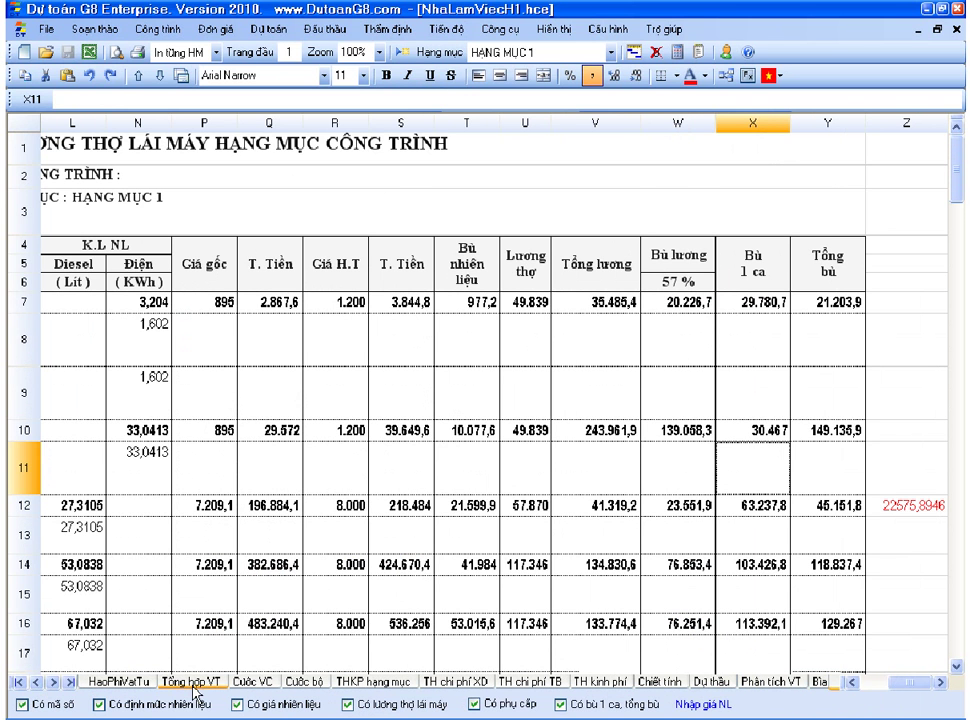
{"action": "left_click", "coordinate": [180, 681]}
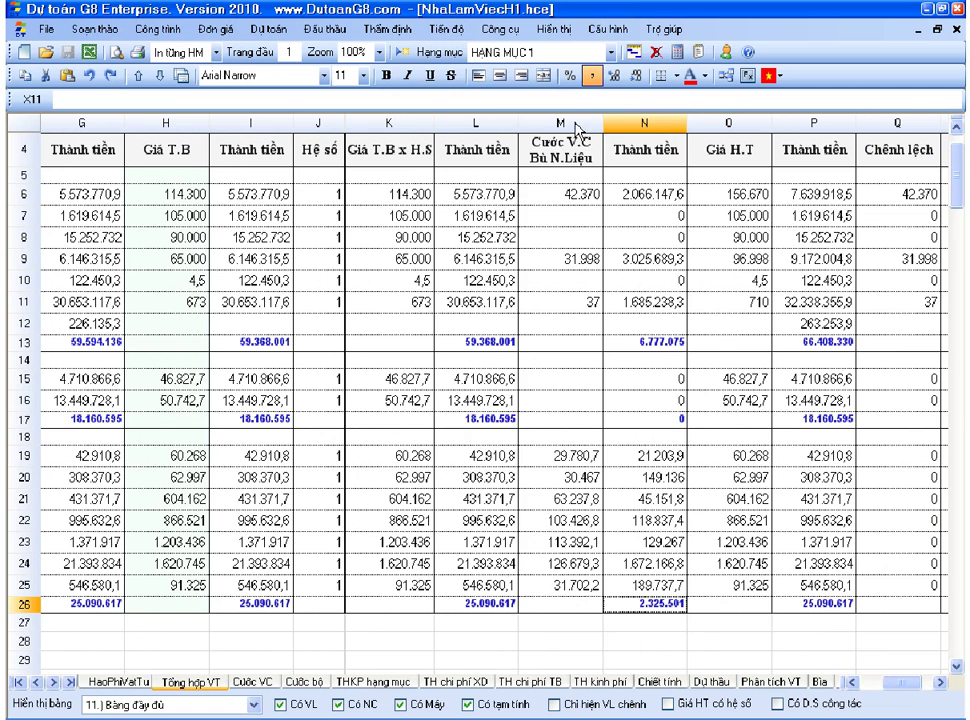
{"action": "left_click", "coordinate": [577, 127]}
{"action": "left_click_drag", "start_coordinate": [567, 455], "coordinate": [567, 567]}
{"action": "left_click", "coordinate": [567, 590]}
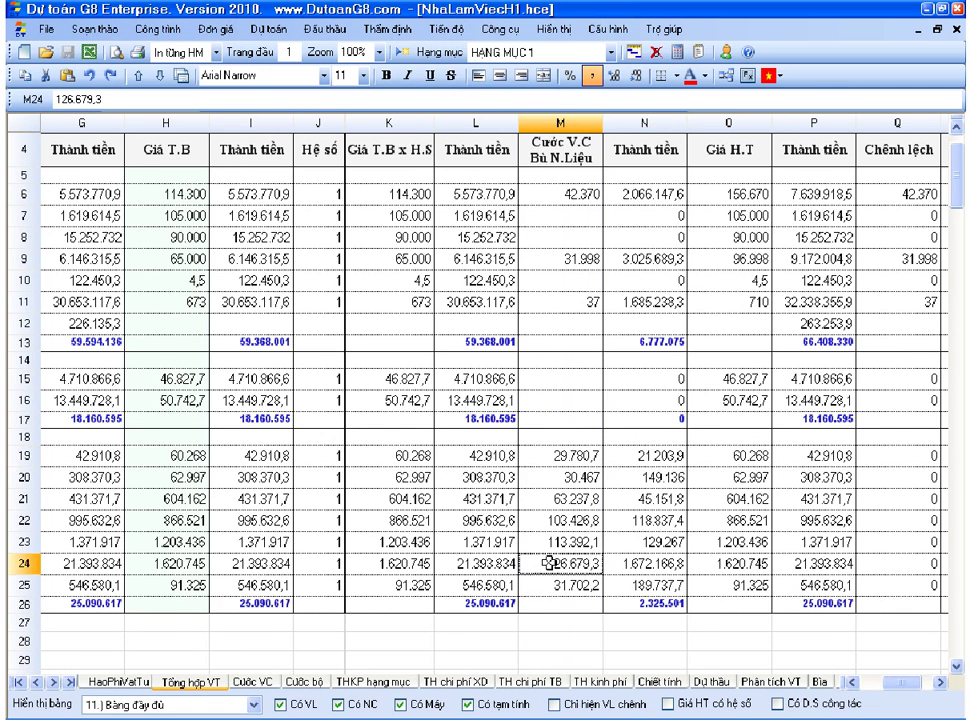
In THKP hạng mục, locate the Bù giá Nhiên liệu và Lương thợ lái máy row and inspect its Thành tiền formula.
{"action": "left_click", "coordinate": [405, 684]}
{"action": "left_click", "coordinate": [35, 410]}
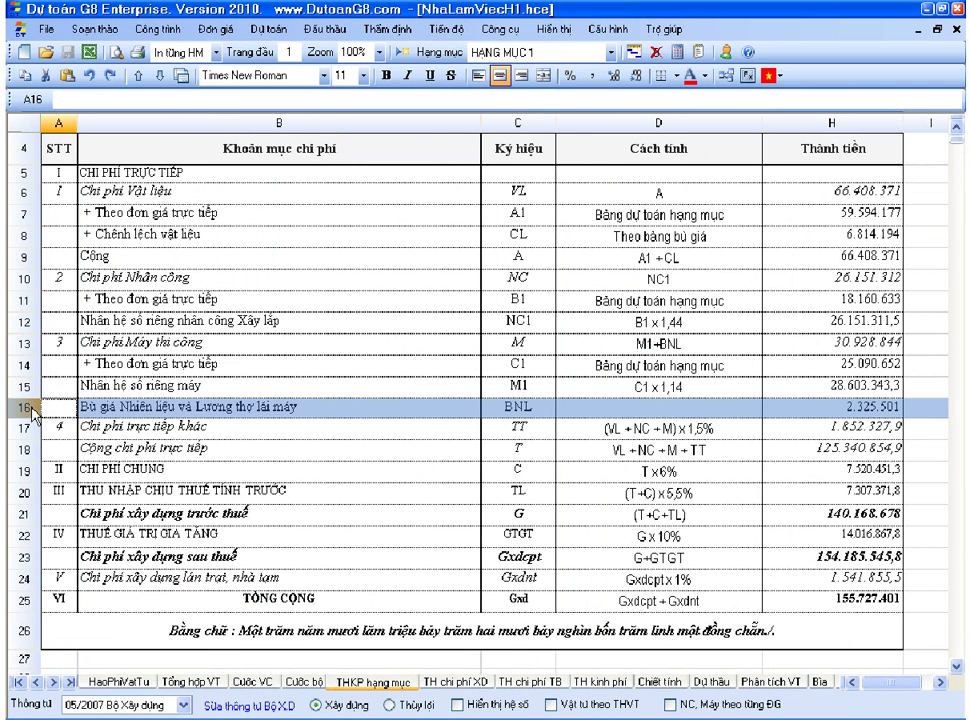
{"action": "left_click", "coordinate": [858, 407]}
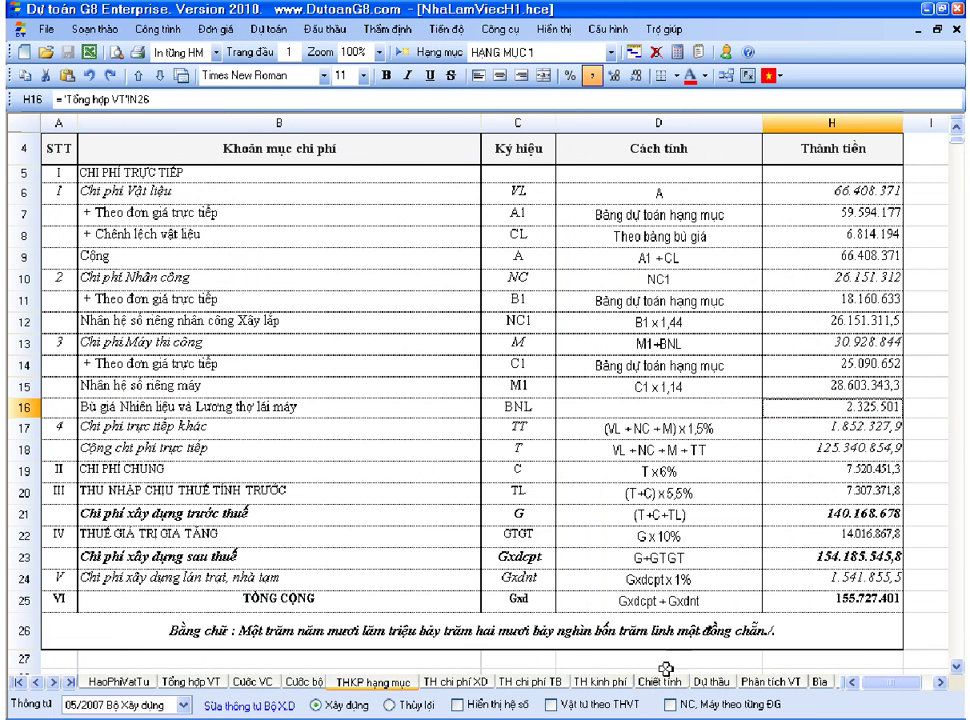
In Chiết tính, examine the BNL compensation lines of work items AB.22111 and AB.22122.
{"action": "double_click", "coordinate": [708, 578]}
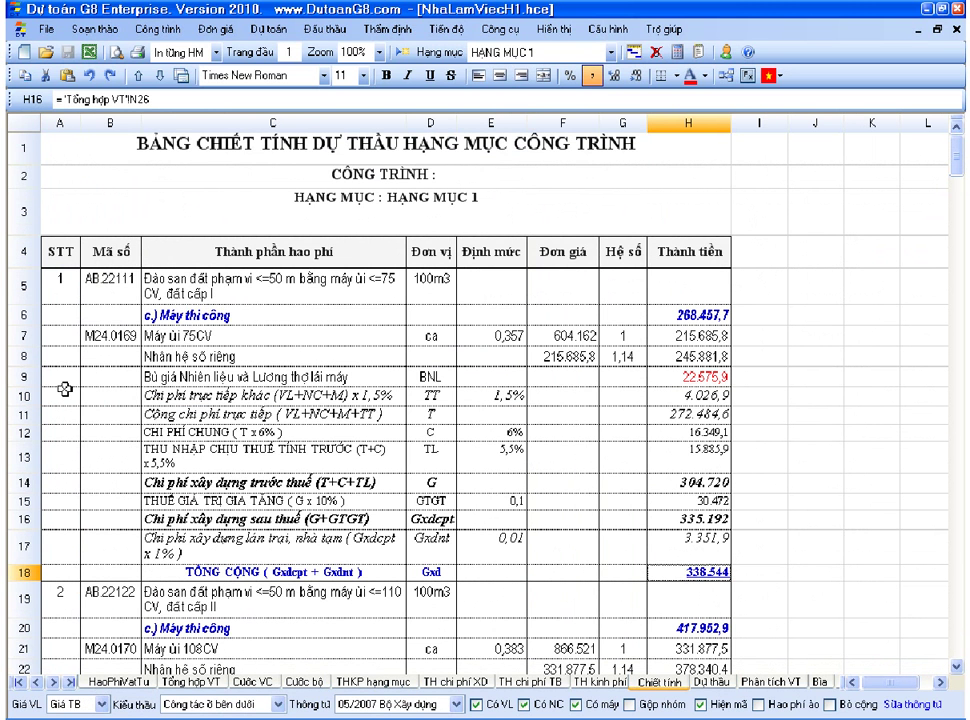
{"action": "left_click", "coordinate": [32, 378]}
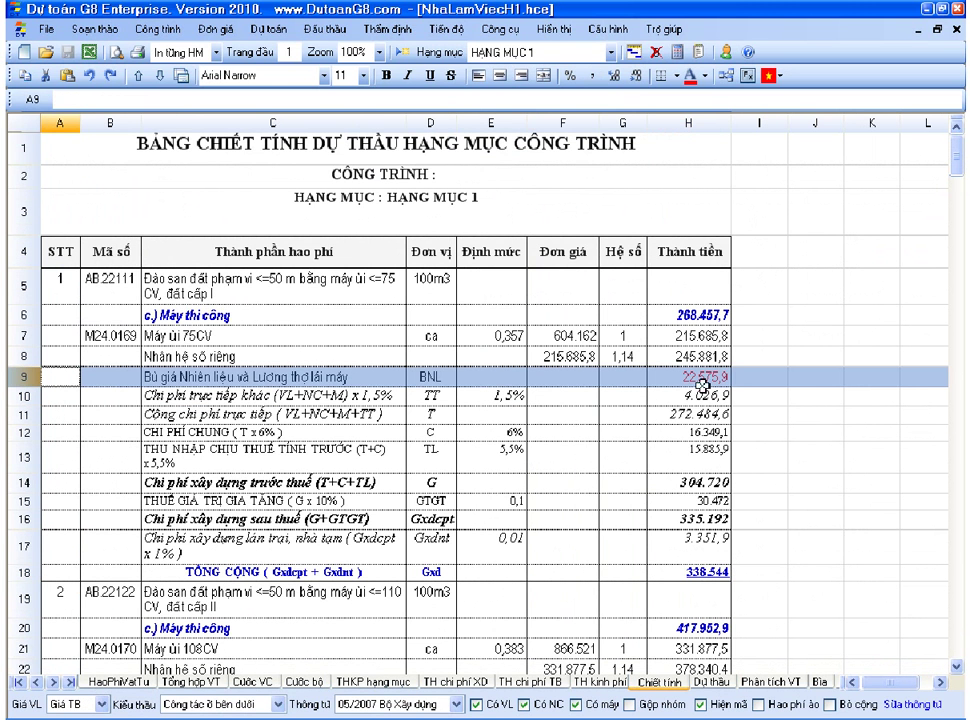
{"action": "scroll", "coordinate": [658, 484], "scroll_direction": "down", "scroll_amount": 3}
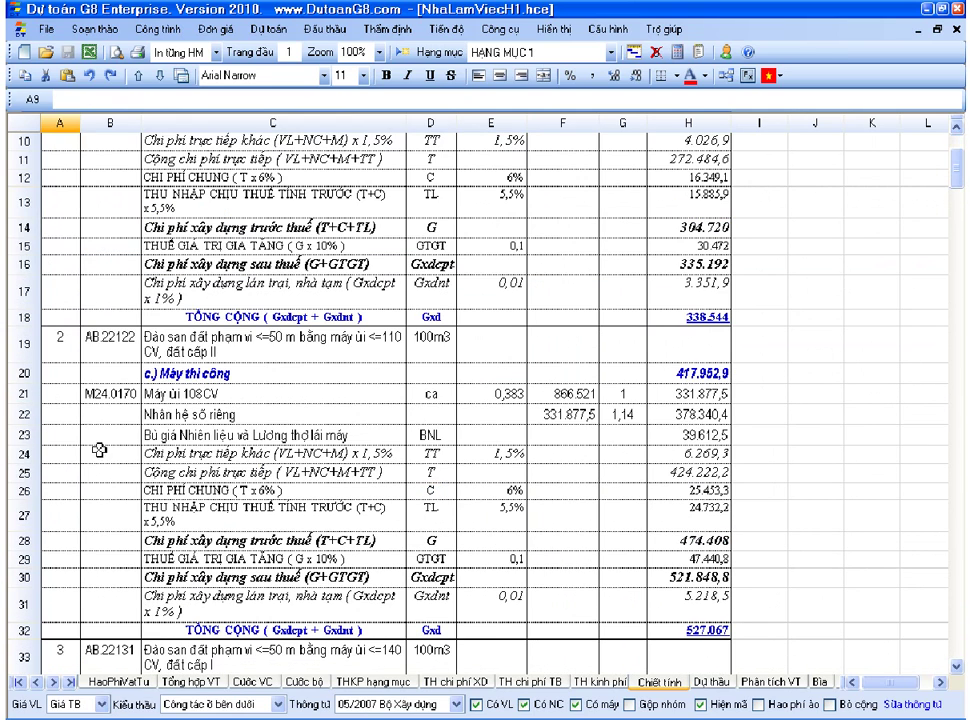
{"action": "left_click", "coordinate": [35, 435]}
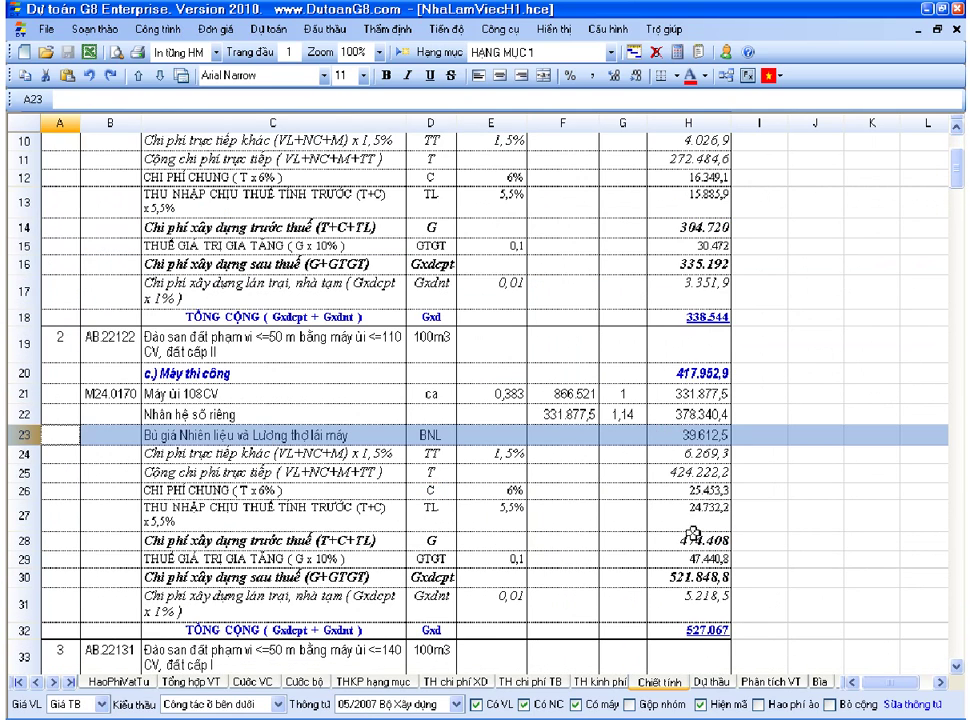
{"action": "scroll", "coordinate": [693, 533], "scroll_direction": "up", "scroll_amount": 3}
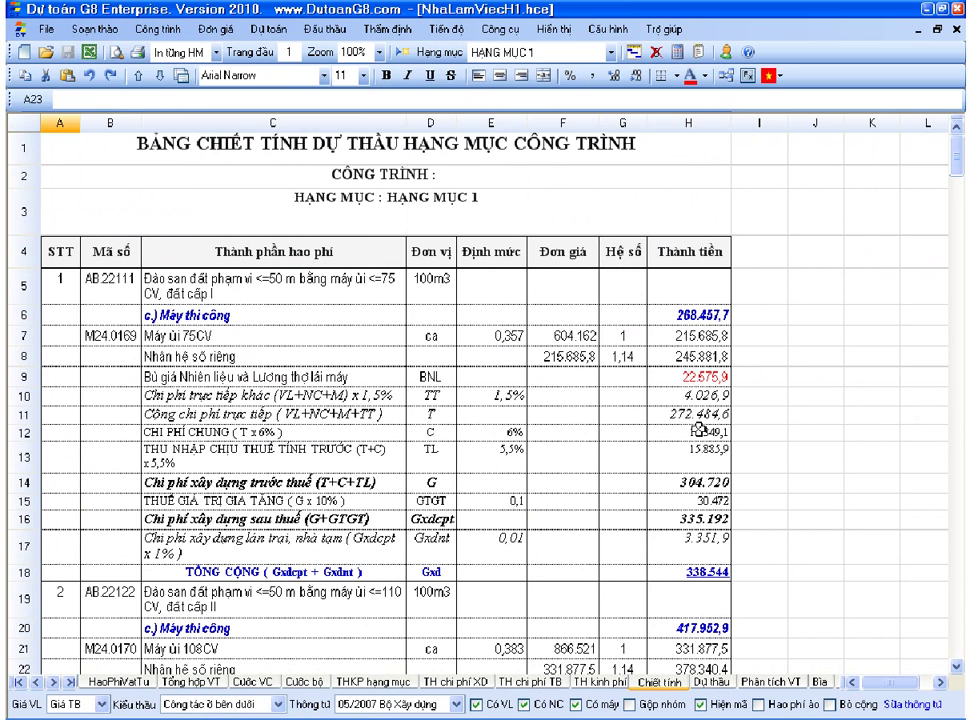
{"action": "left_click", "coordinate": [695, 376]}
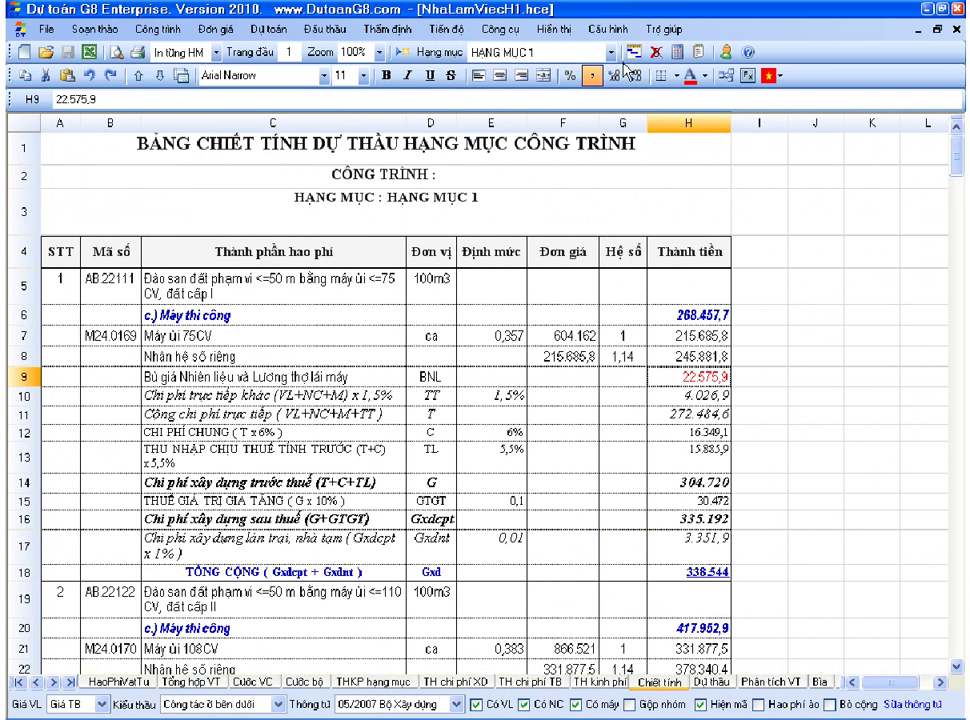
Check the configuration option Có bù giá Nhiên liệu và Lương thợ lái máy against the BNL line of AB.22111.
{"action": "left_click", "coordinate": [612, 30]}
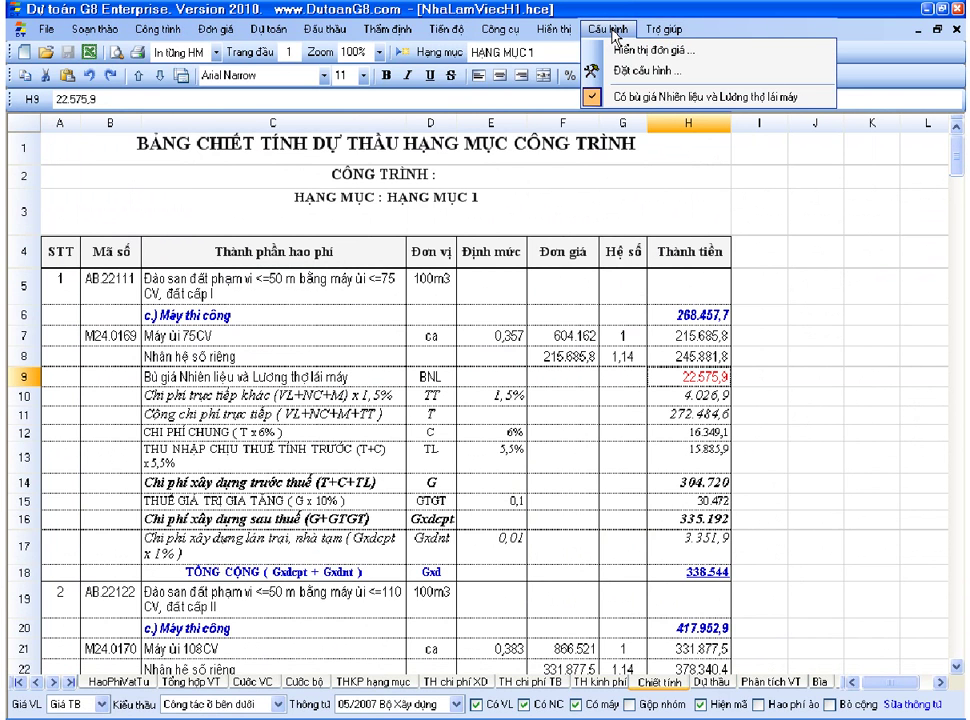
{"action": "left_click", "coordinate": [486, 396]}
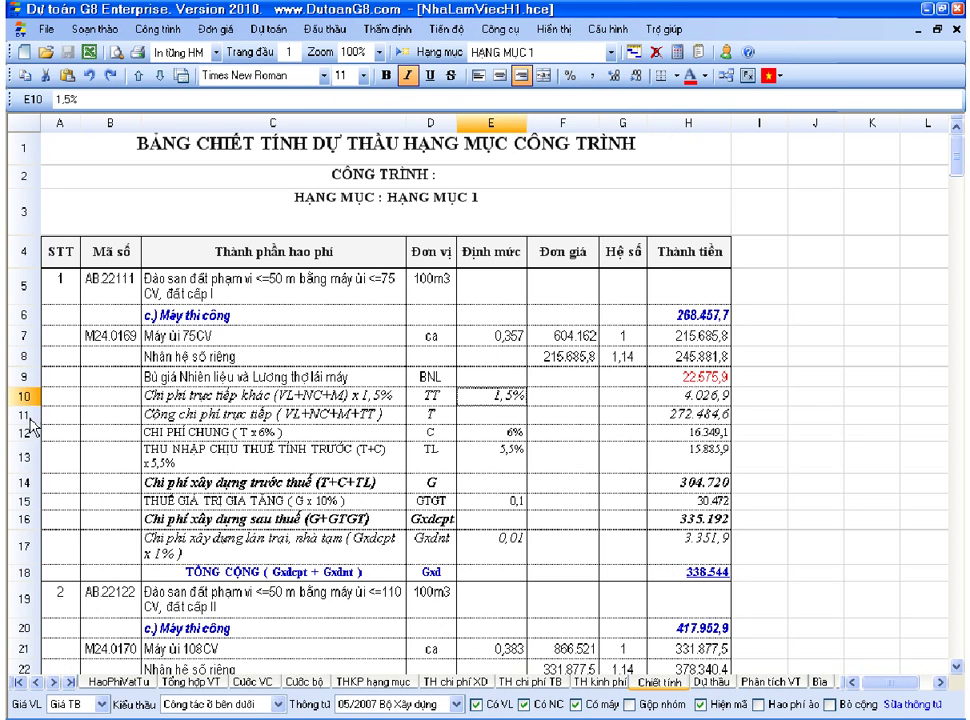
{"action": "left_click", "coordinate": [20, 377]}
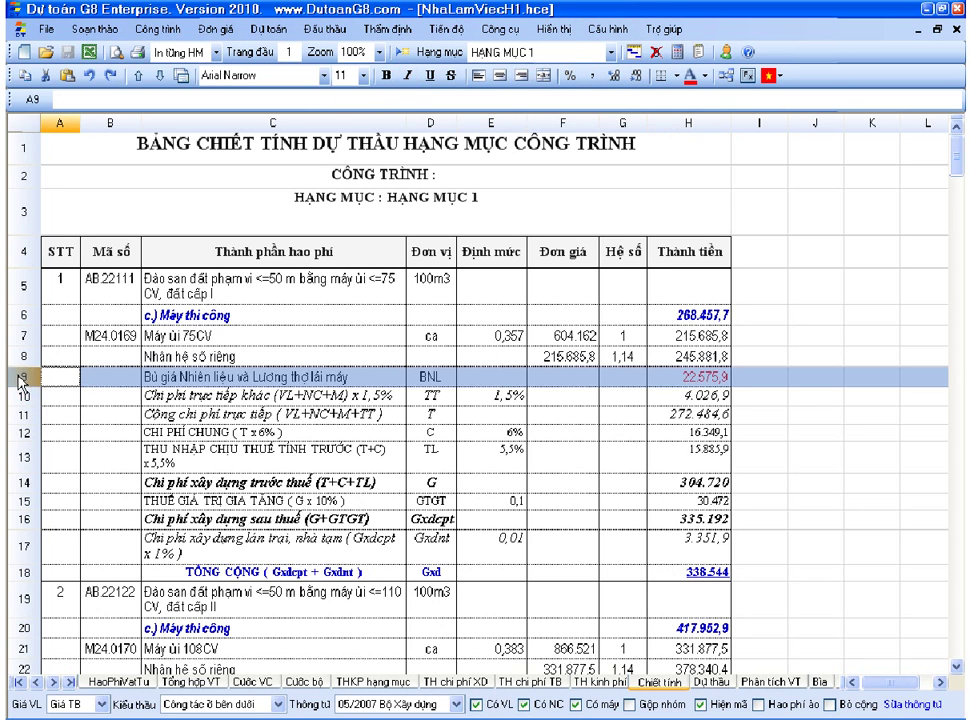
In THKP hạng mục, review the BNL row together with the Có bù giá Nhiên liệu và Lương thợ lái máy configuration option.
{"action": "left_click", "coordinate": [370, 682]}
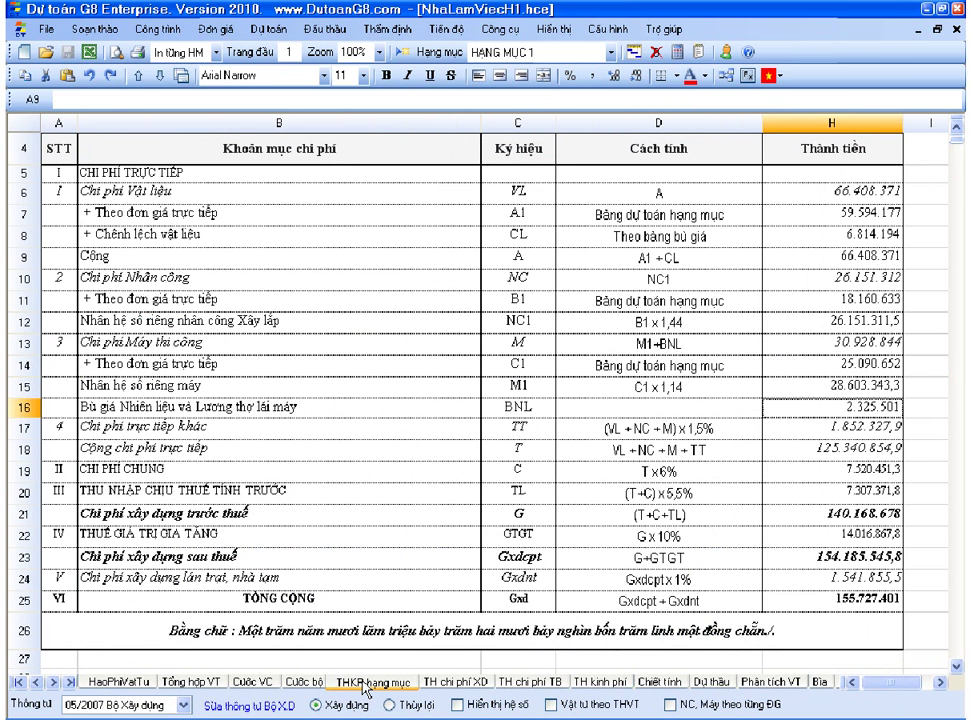
{"action": "left_click", "coordinate": [20, 407]}
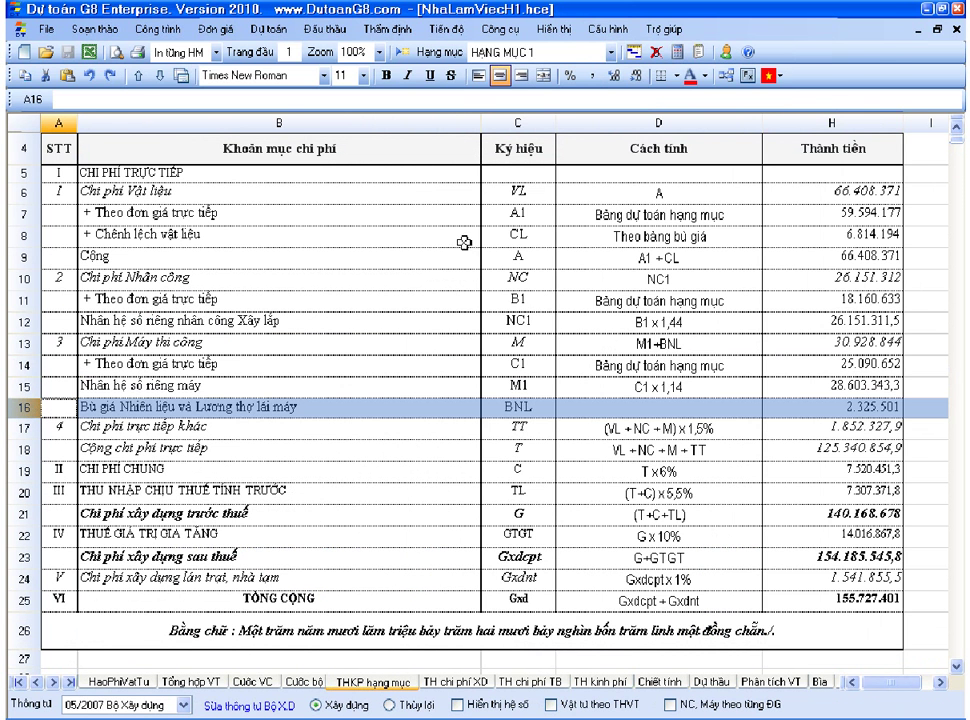
{"action": "left_click", "coordinate": [606, 29]}
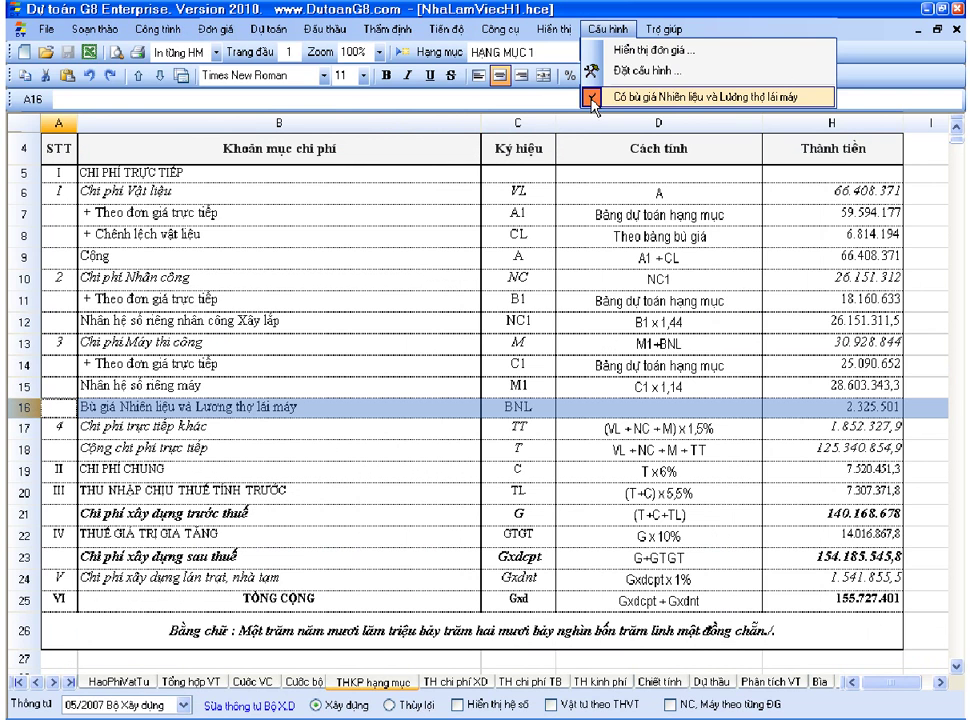
{"action": "left_click", "coordinate": [503, 405]}
{"action": "left_click", "coordinate": [36, 412]}
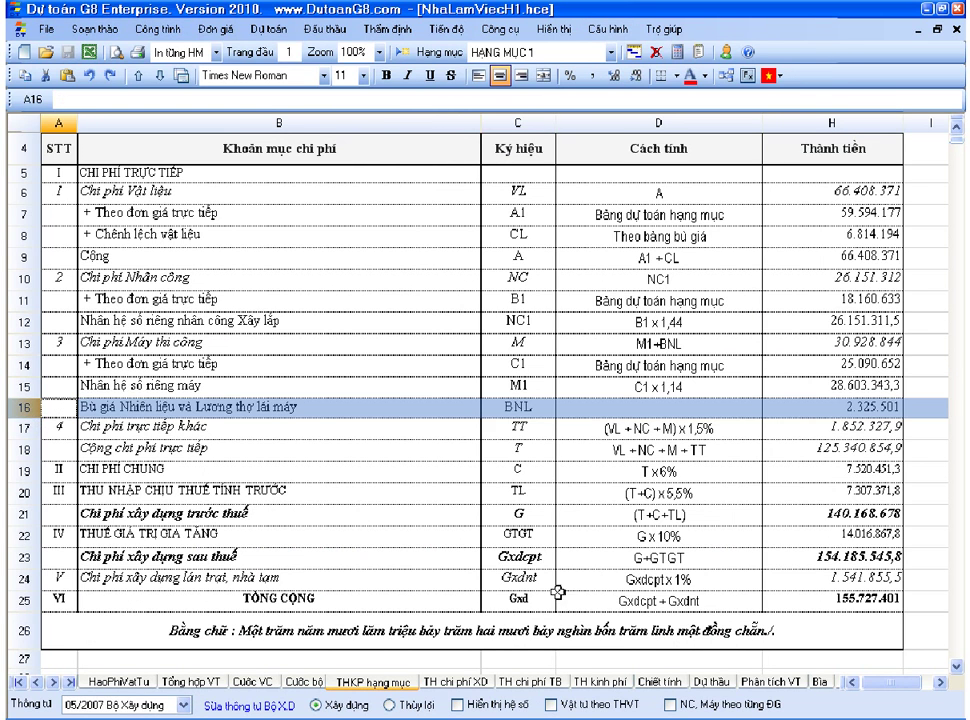
Return to Chiết tính and inspect the BNL amount of AB.22111 in cell H9.
{"action": "left_click", "coordinate": [660, 682]}
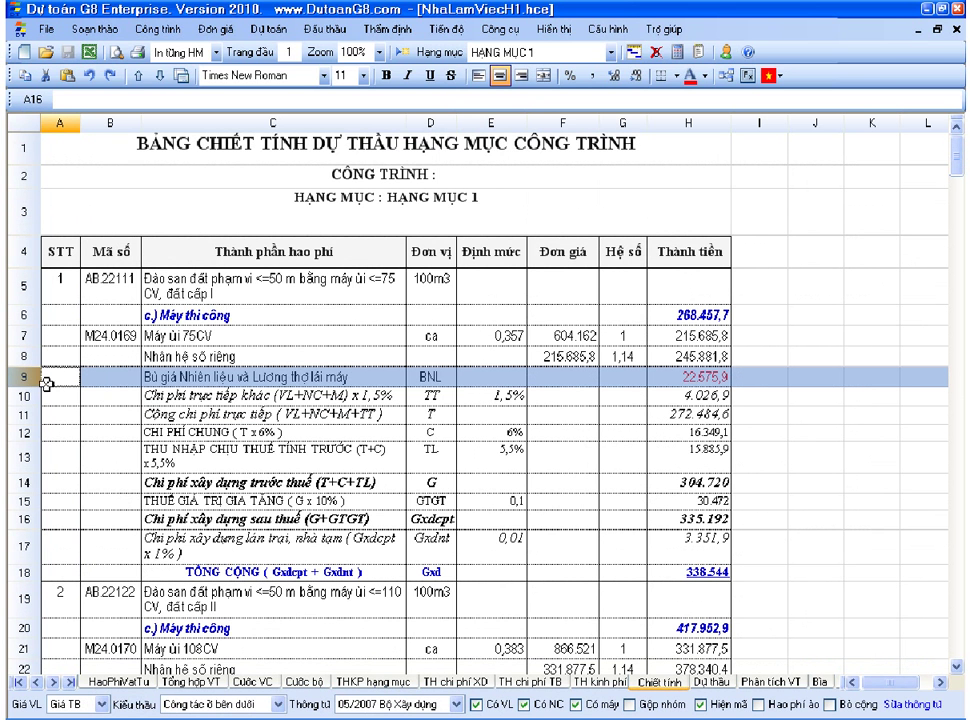
{"action": "left_click", "coordinate": [667, 391]}
{"action": "left_click", "coordinate": [673, 385]}
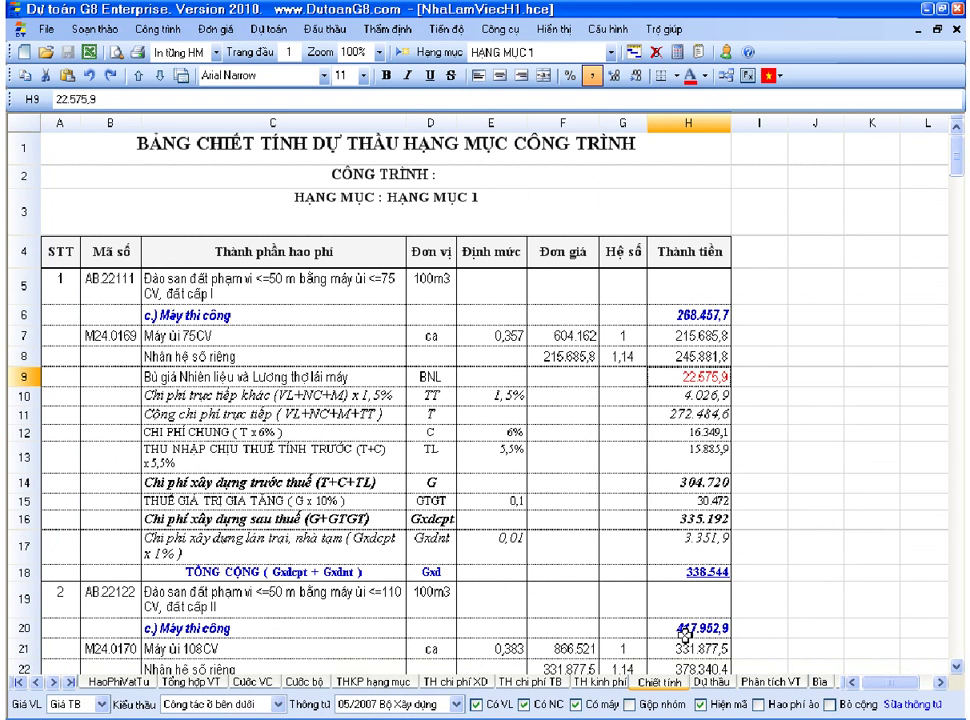
Go to the first sheet, Công trình, and select the Móng 1 quantity breakdown line under AE.11113.
{"action": "left_click", "coordinate": [18, 682]}
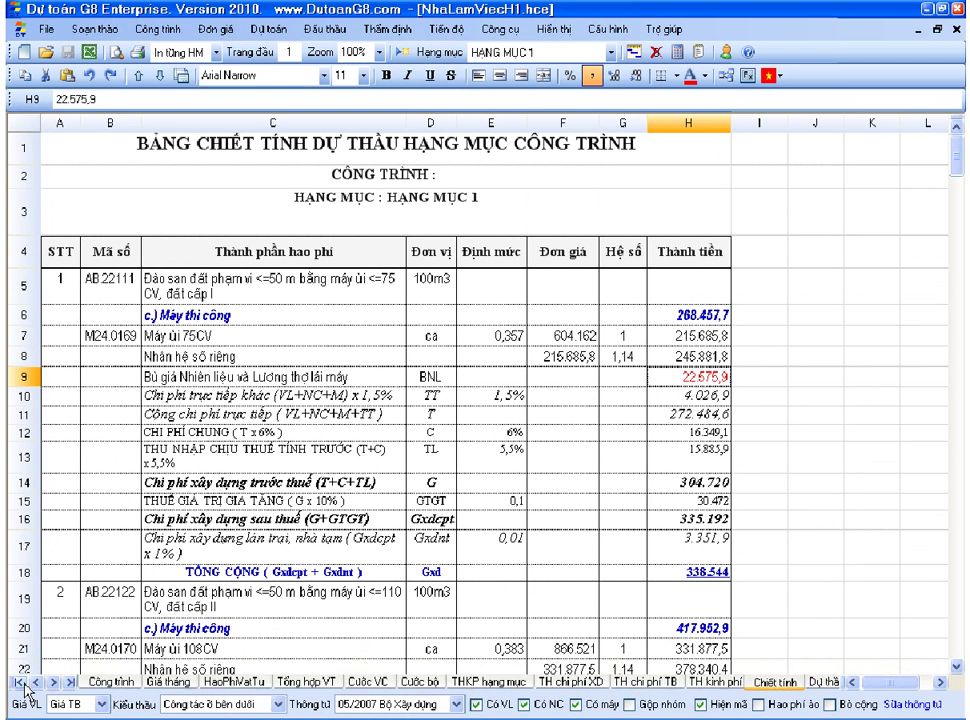
{"action": "left_click", "coordinate": [112, 682]}
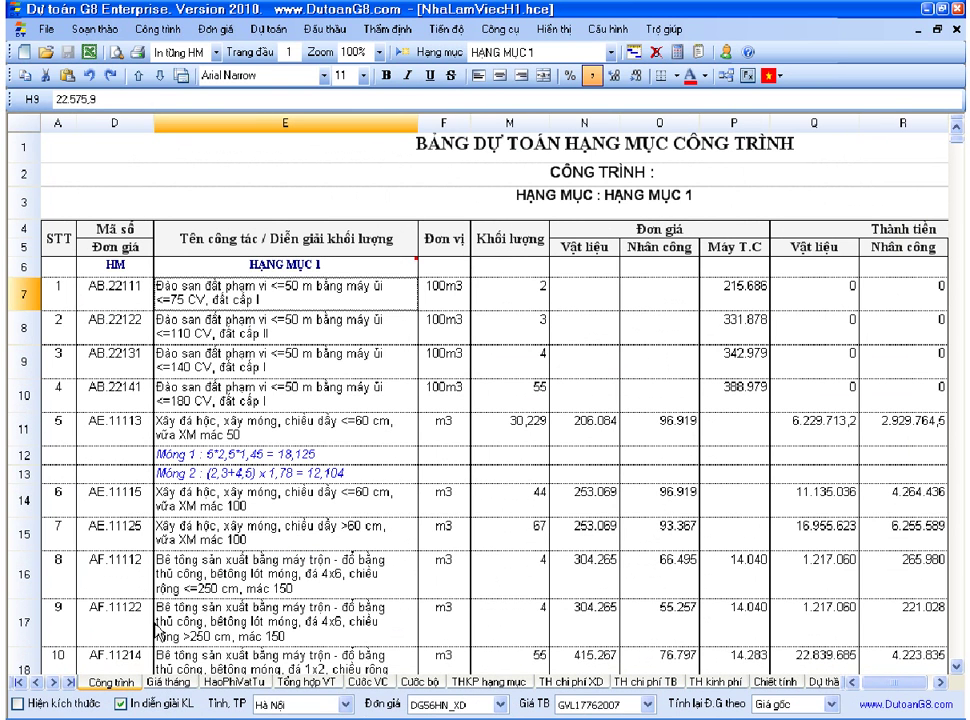
{"action": "left_click", "coordinate": [254, 473]}
{"action": "left_click", "coordinate": [254, 455]}
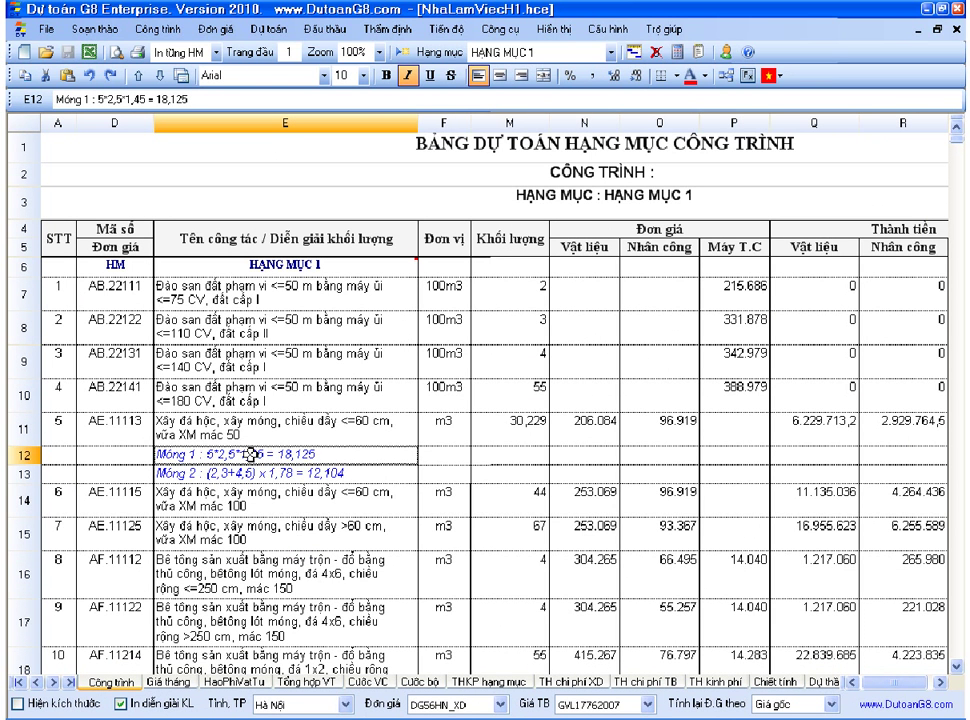